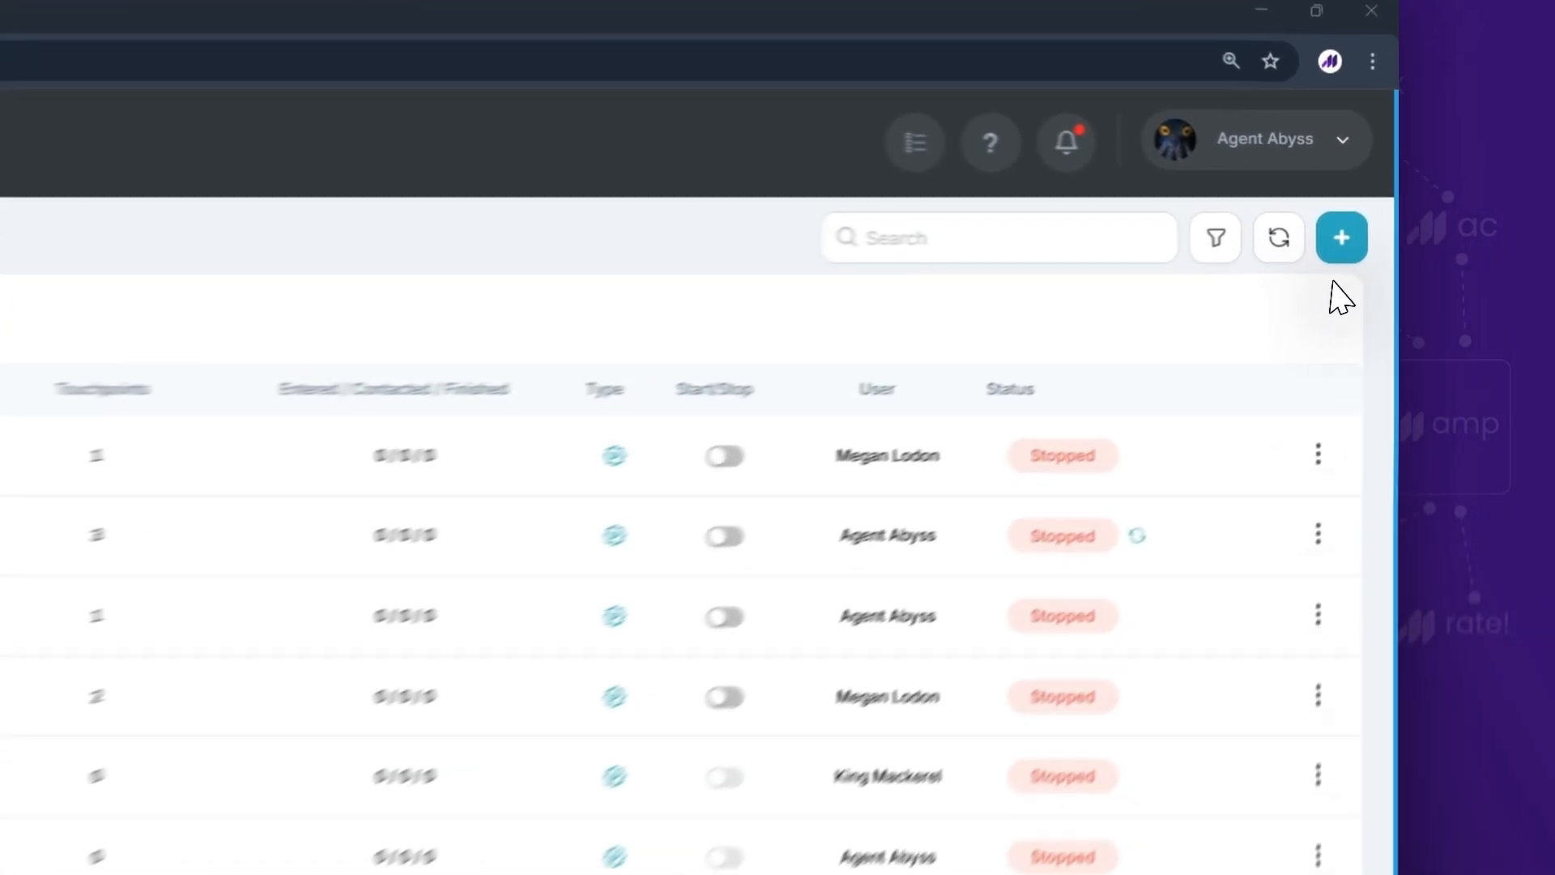
Step: Start a new automation workflow named "My First Custom Workflow" and view the pre-built recipes without selecting one
{"action": "left_click", "coordinate": [1341, 243]}
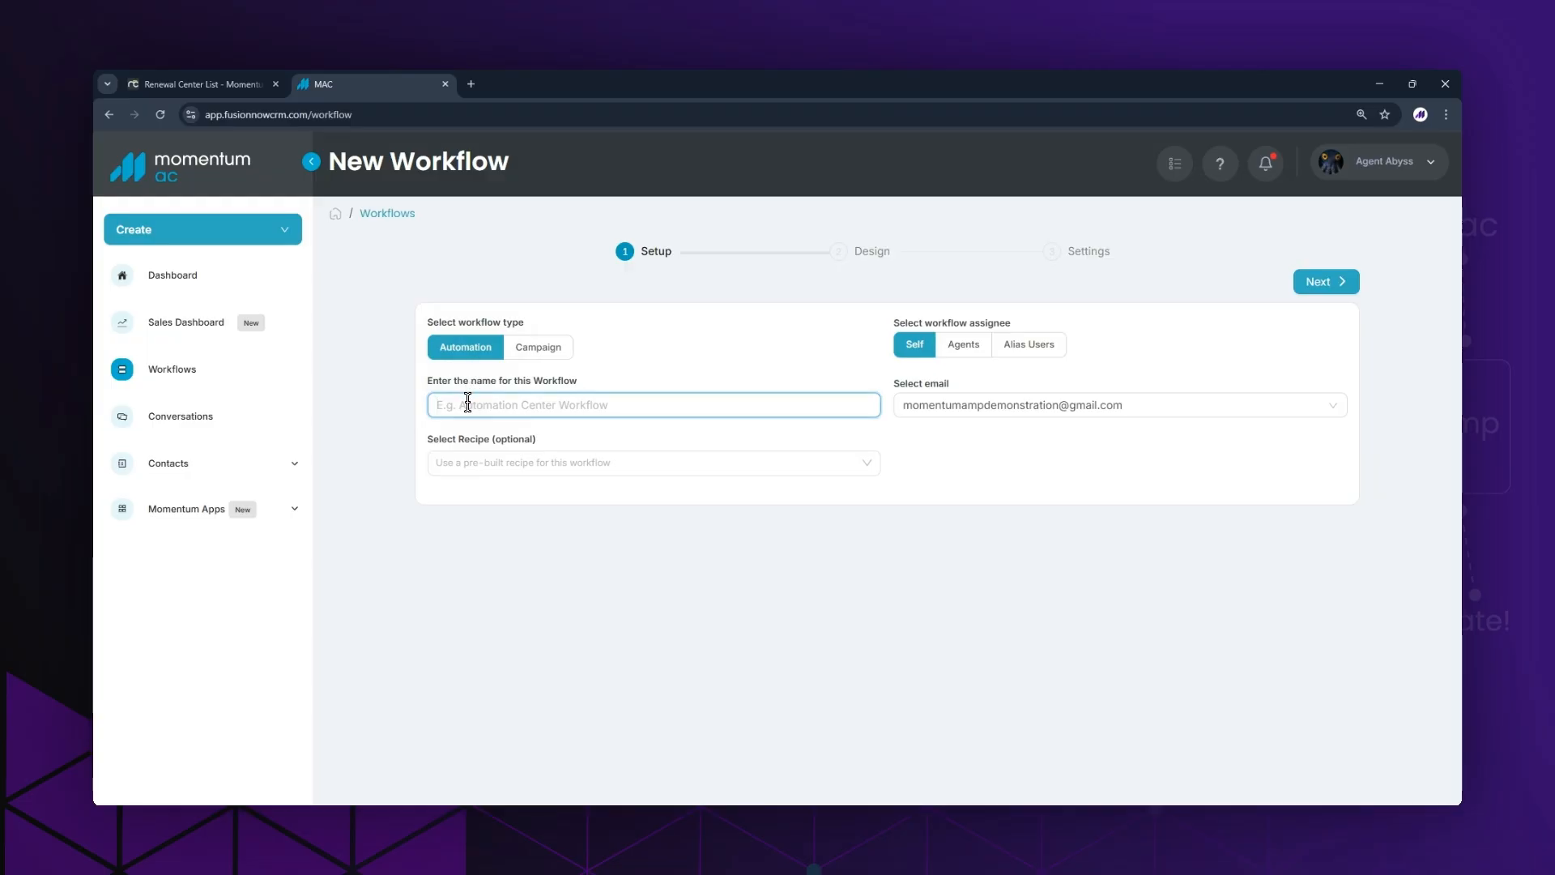
{"action": "type", "text": "My First Custom"}
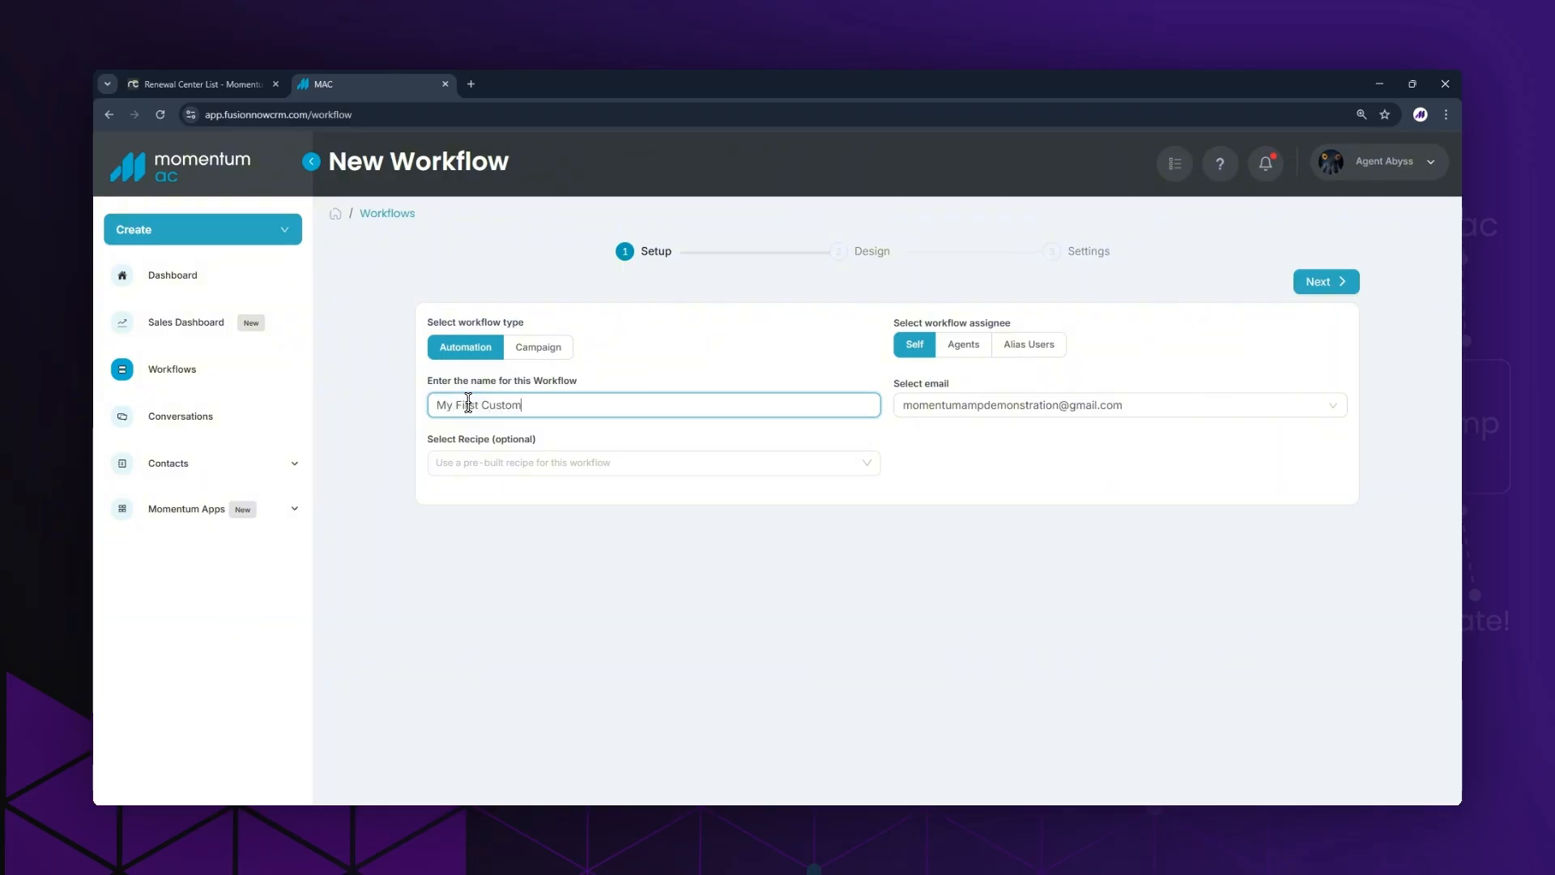
{"action": "type", "text": " Workflow"}
{"action": "left_click", "coordinate": [638, 472]}
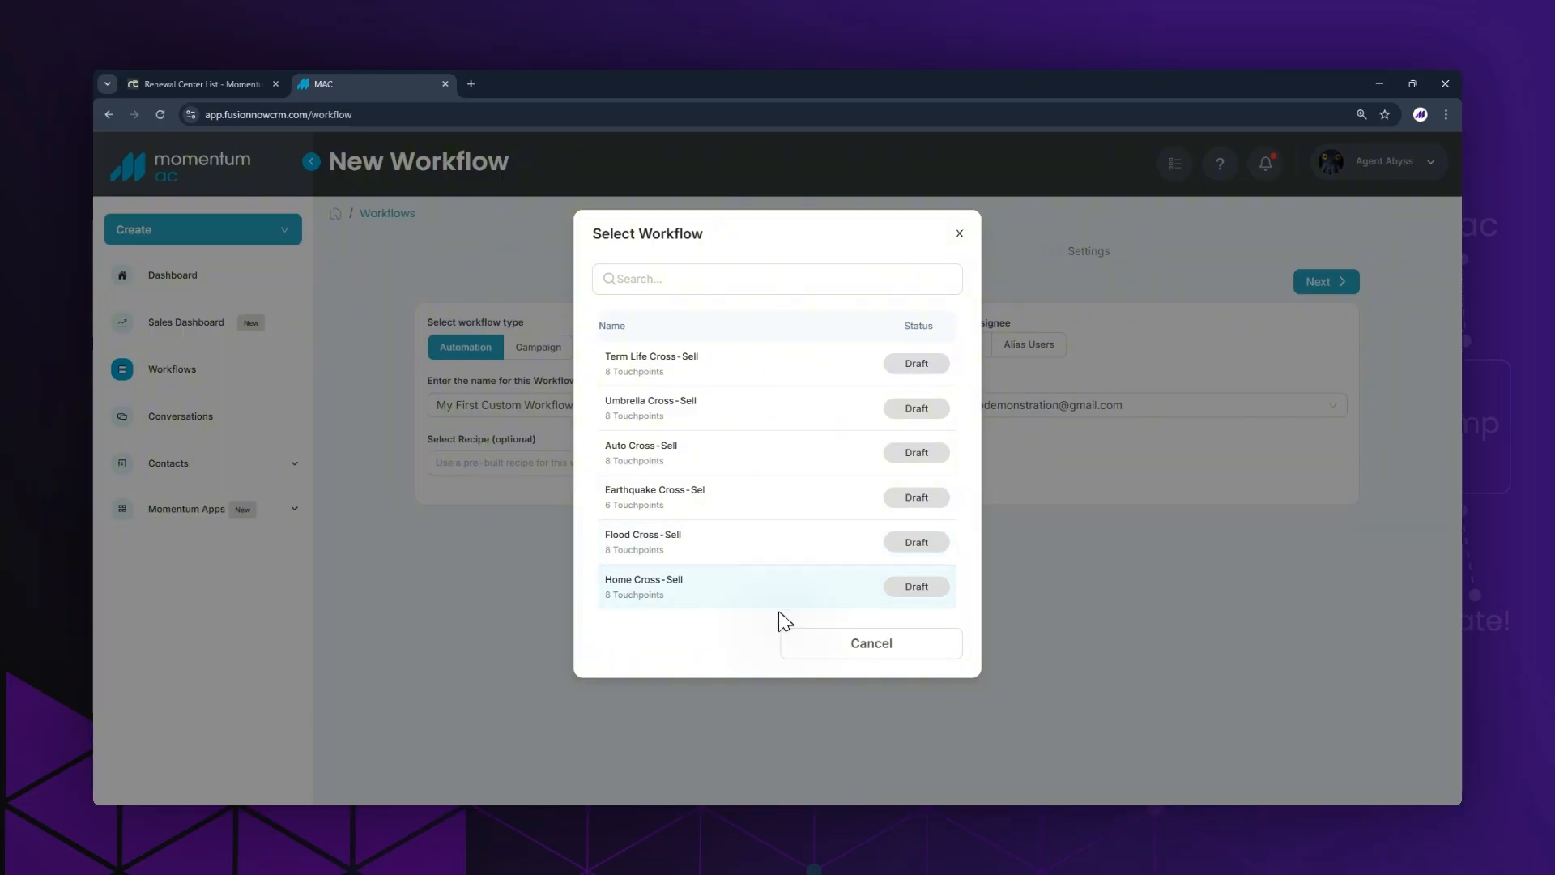
{"action": "left_click", "coordinate": [872, 651]}
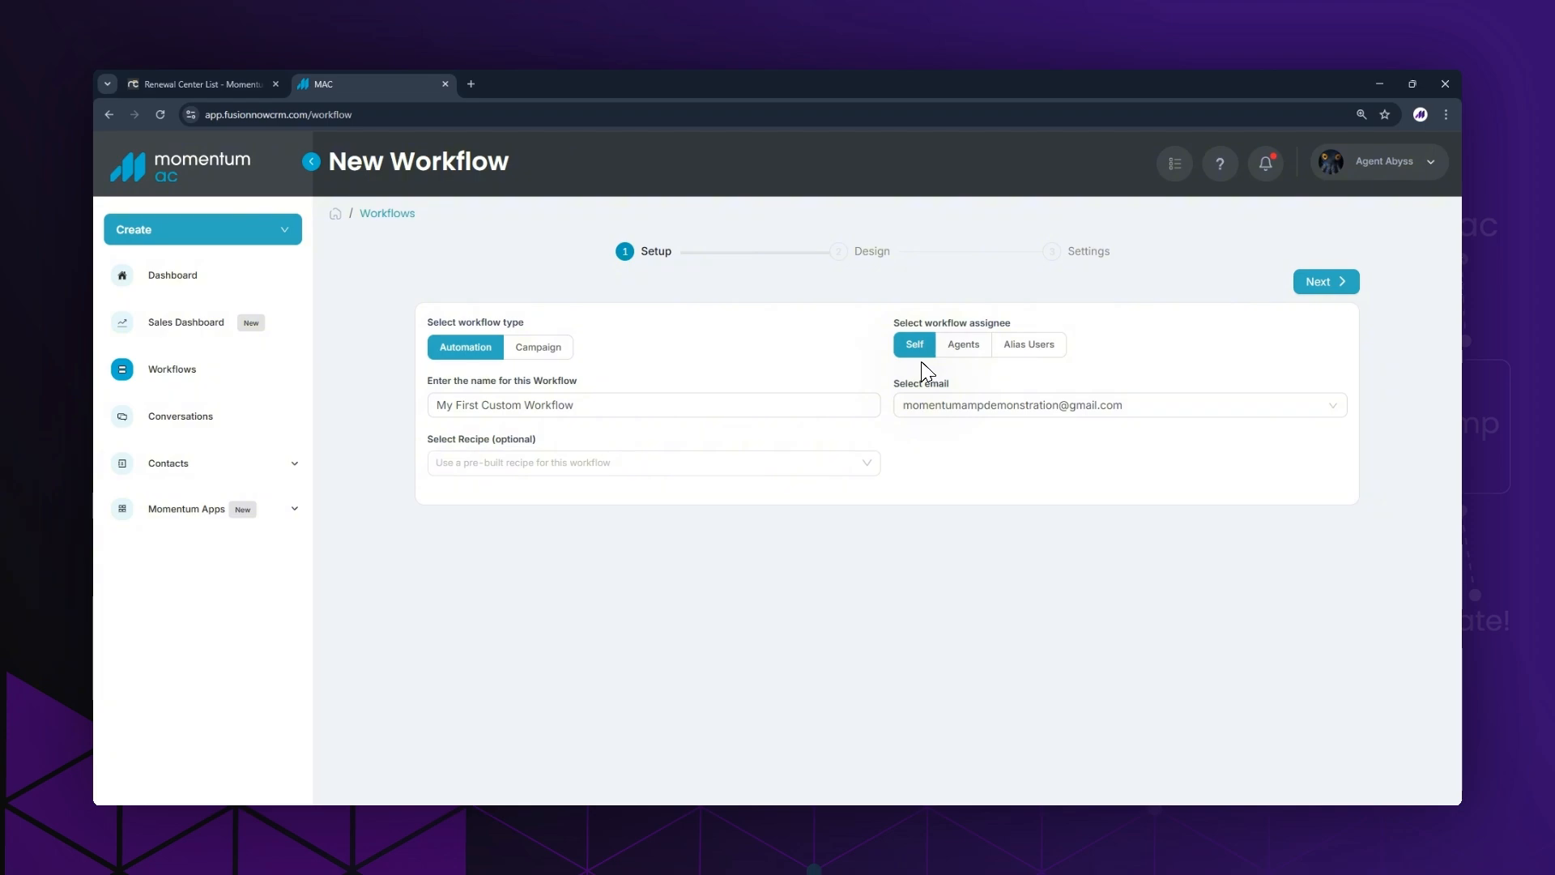
Step: Choose the demonstration Gmail account as the workflow email and proceed to the Design stage
{"action": "left_click", "coordinate": [1129, 413]}
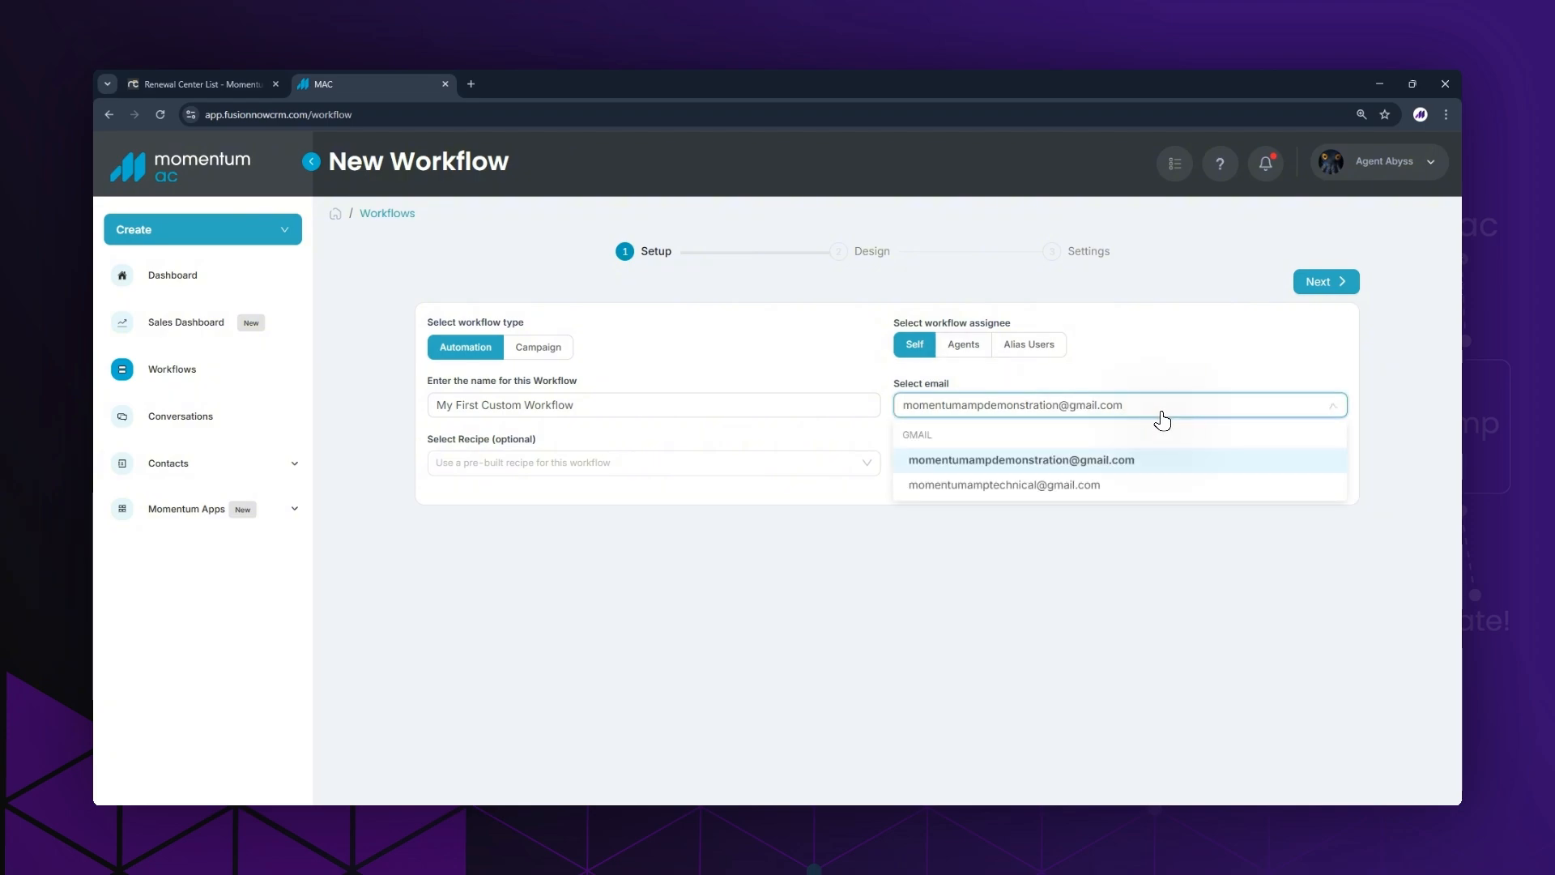
{"action": "left_click", "coordinate": [1156, 463]}
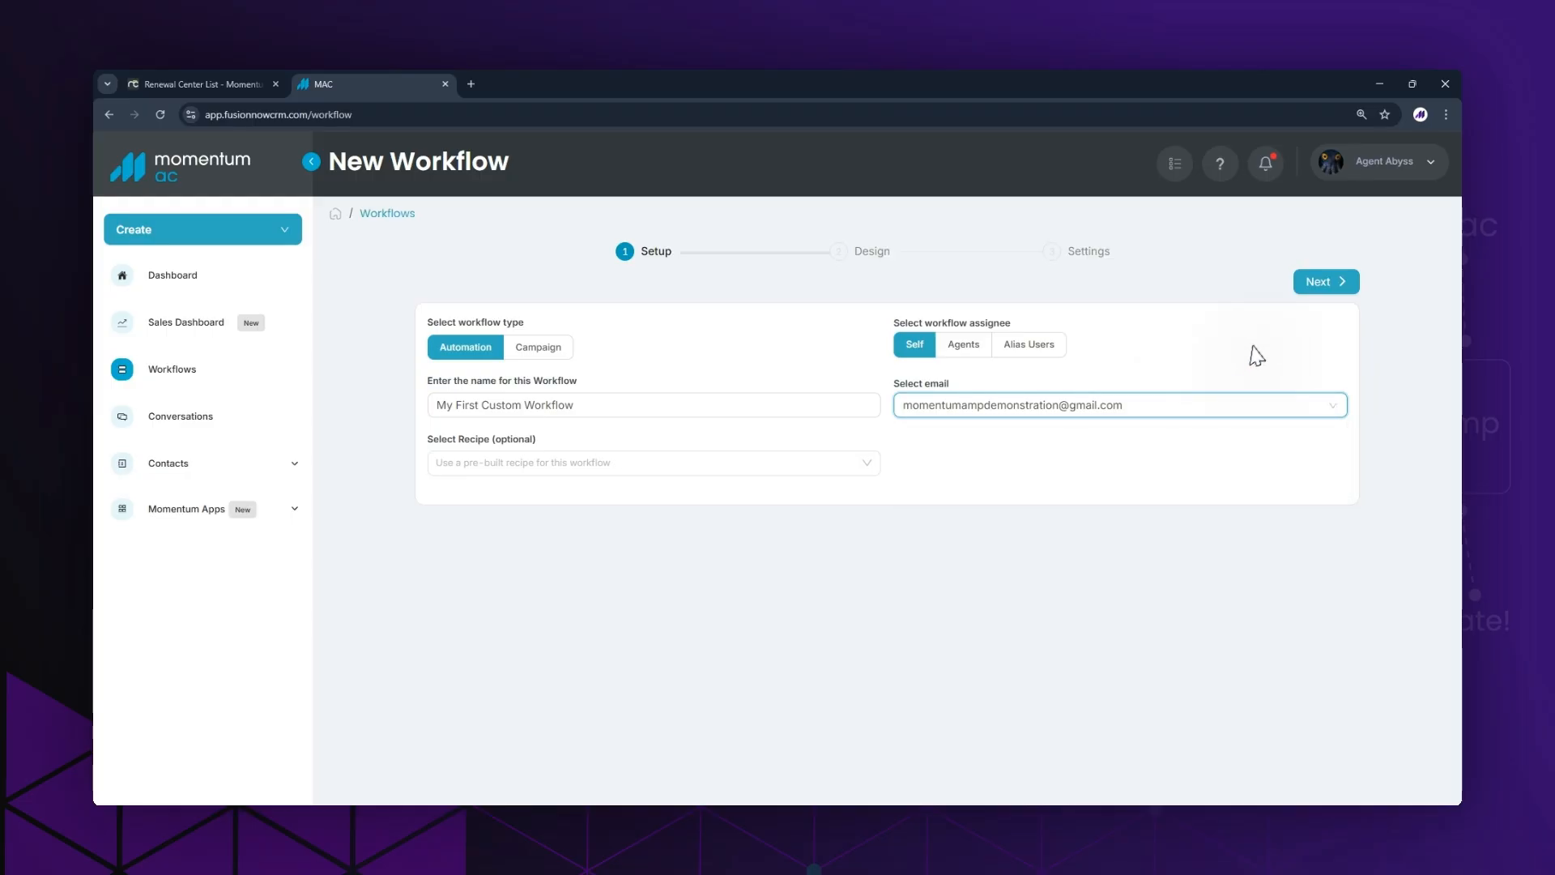
{"action": "left_click", "coordinate": [1319, 290]}
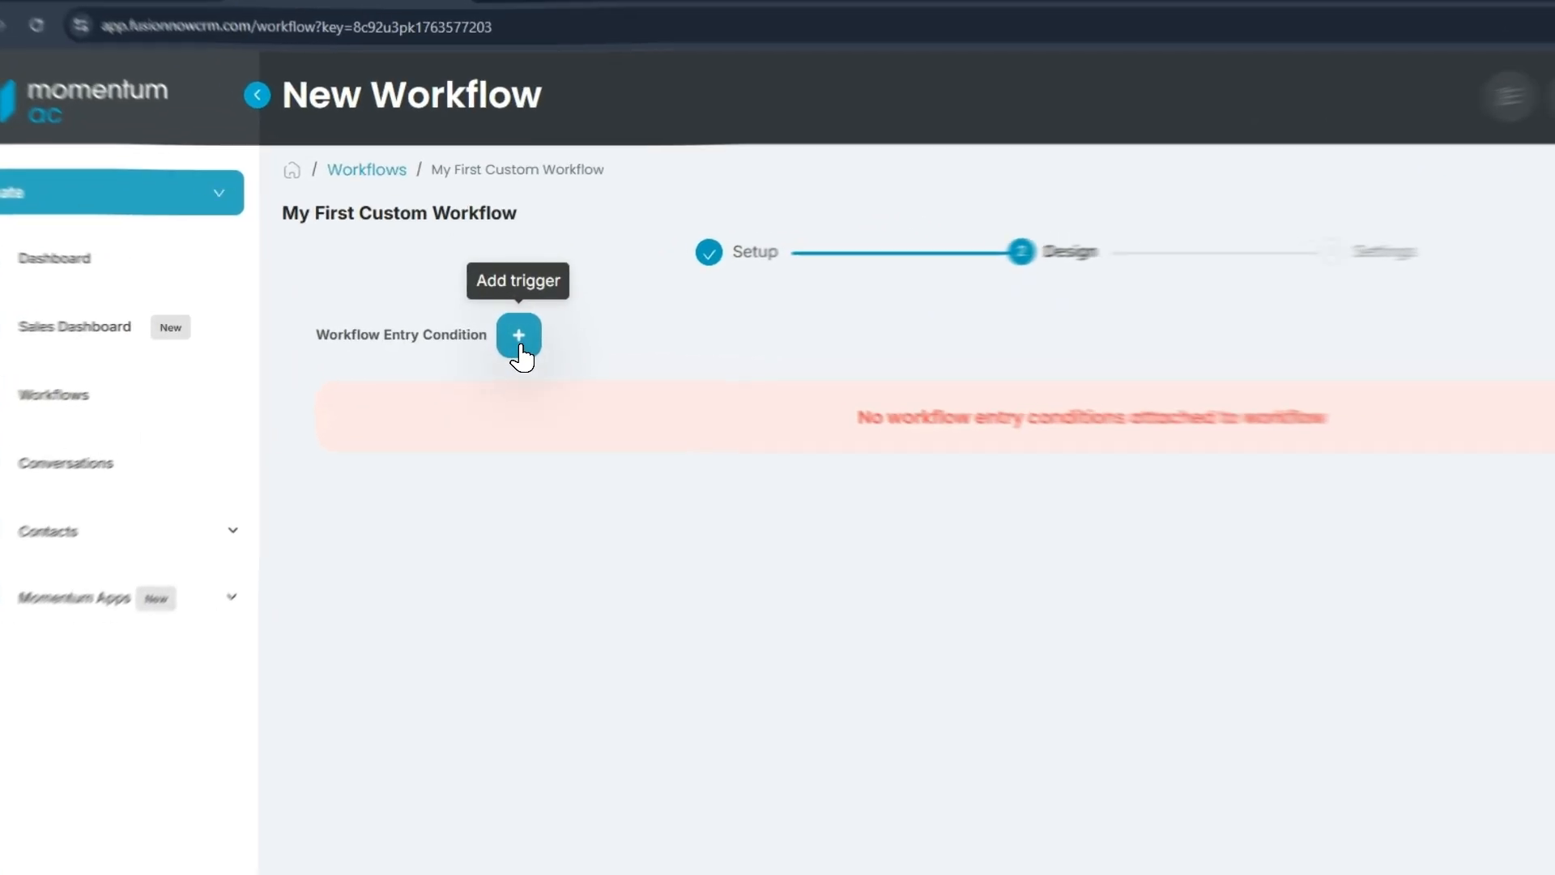
Step: Add a workflow entry condition in the Insured category with Policy Date as the trigger
{"action": "left_click", "coordinate": [551, 357]}
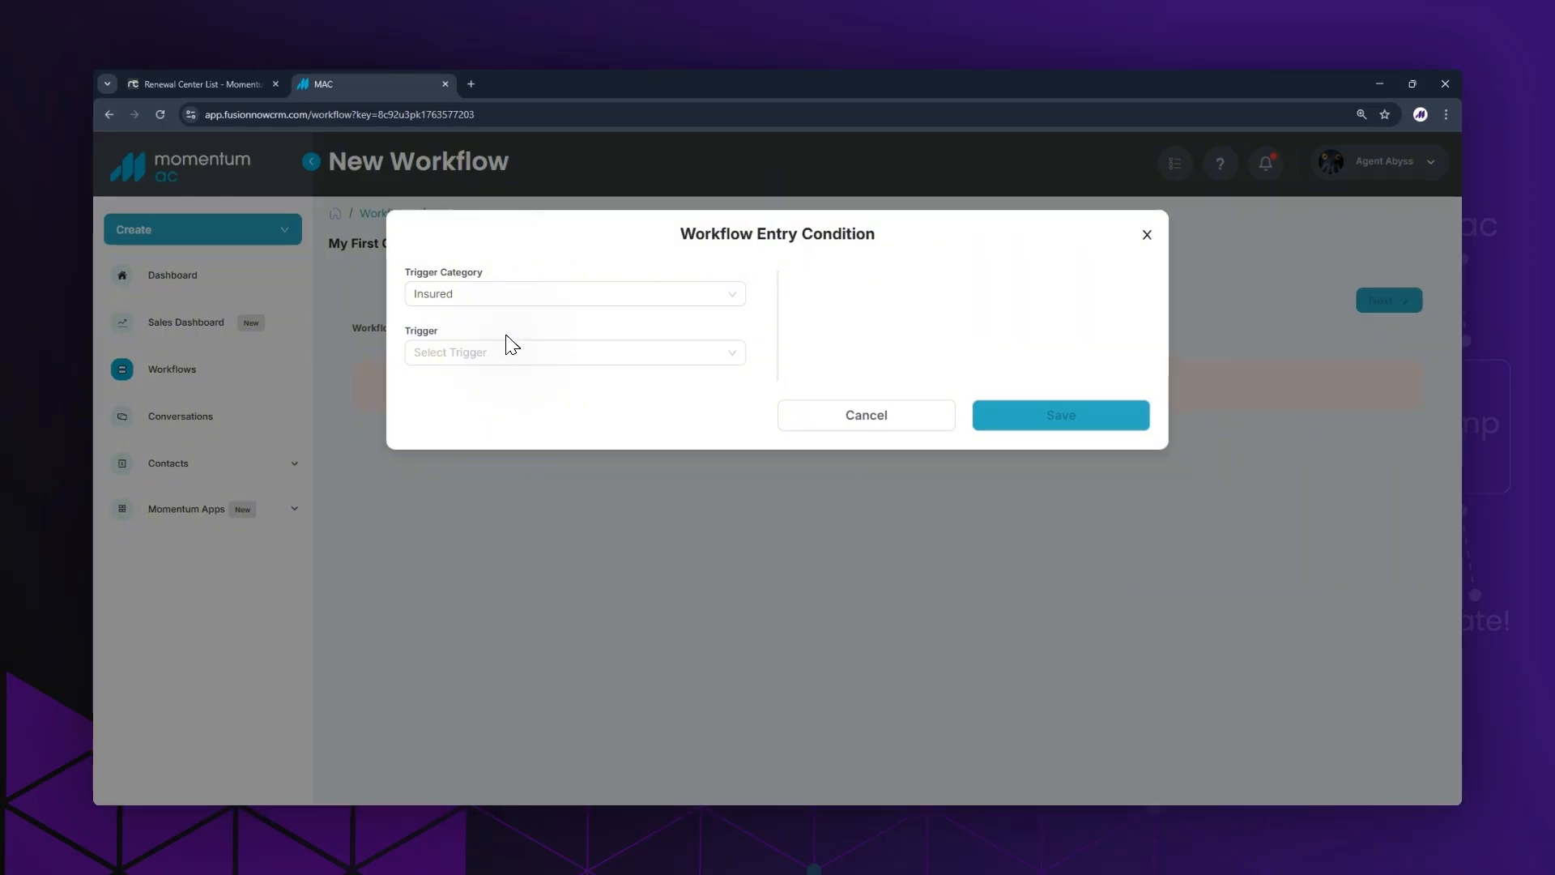
{"action": "left_click", "coordinate": [503, 350]}
{"action": "left_click", "coordinate": [494, 407]}
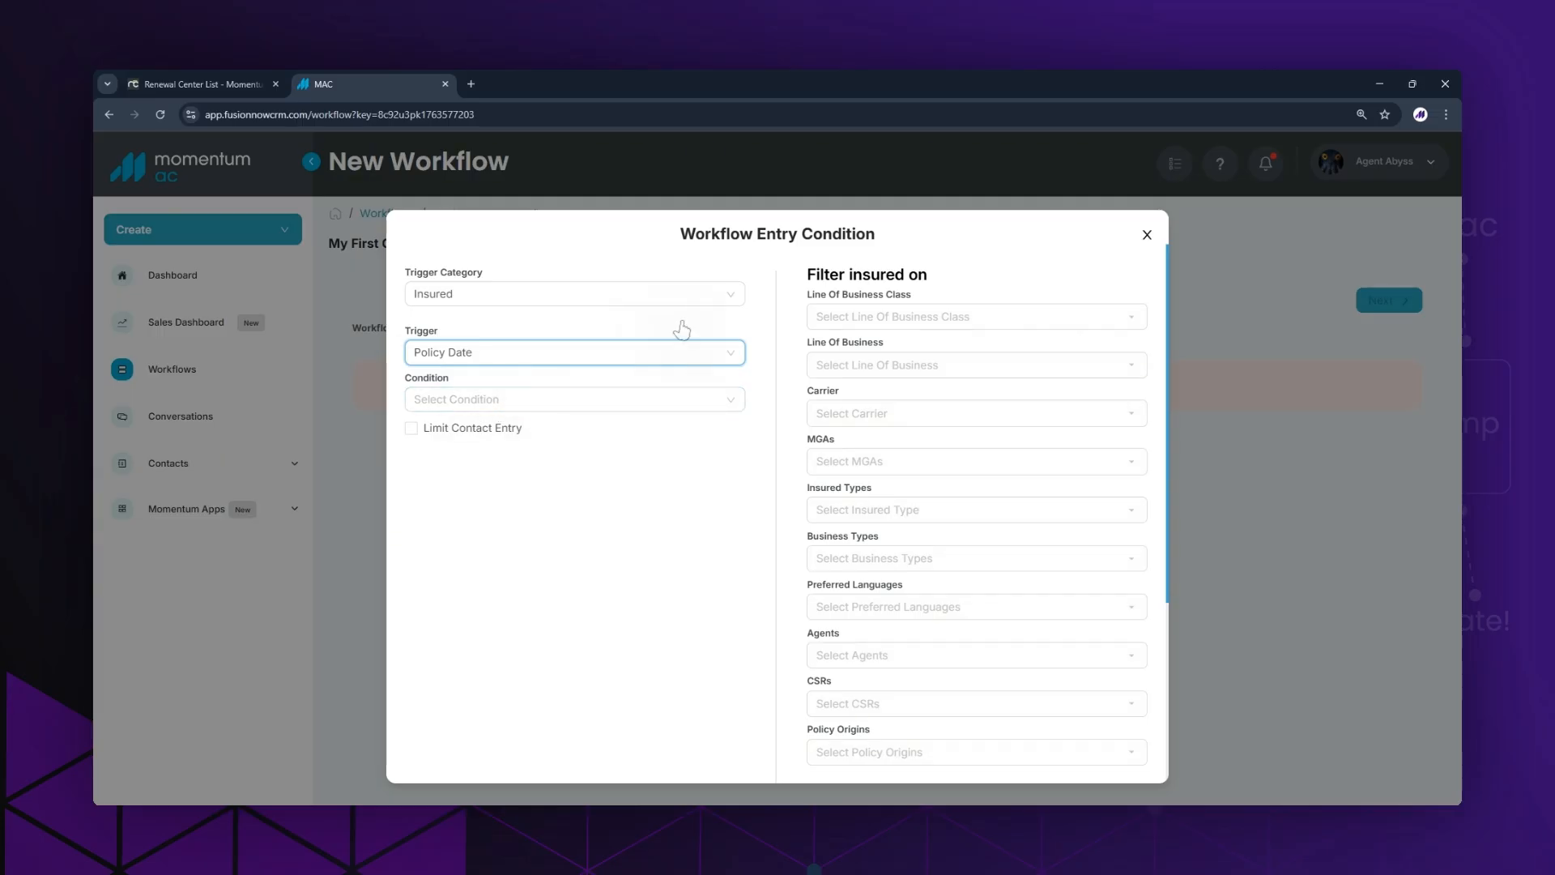
Step: Review the available trigger categories and the full list of triggers for the Insured category
{"action": "left_click", "coordinate": [700, 297]}
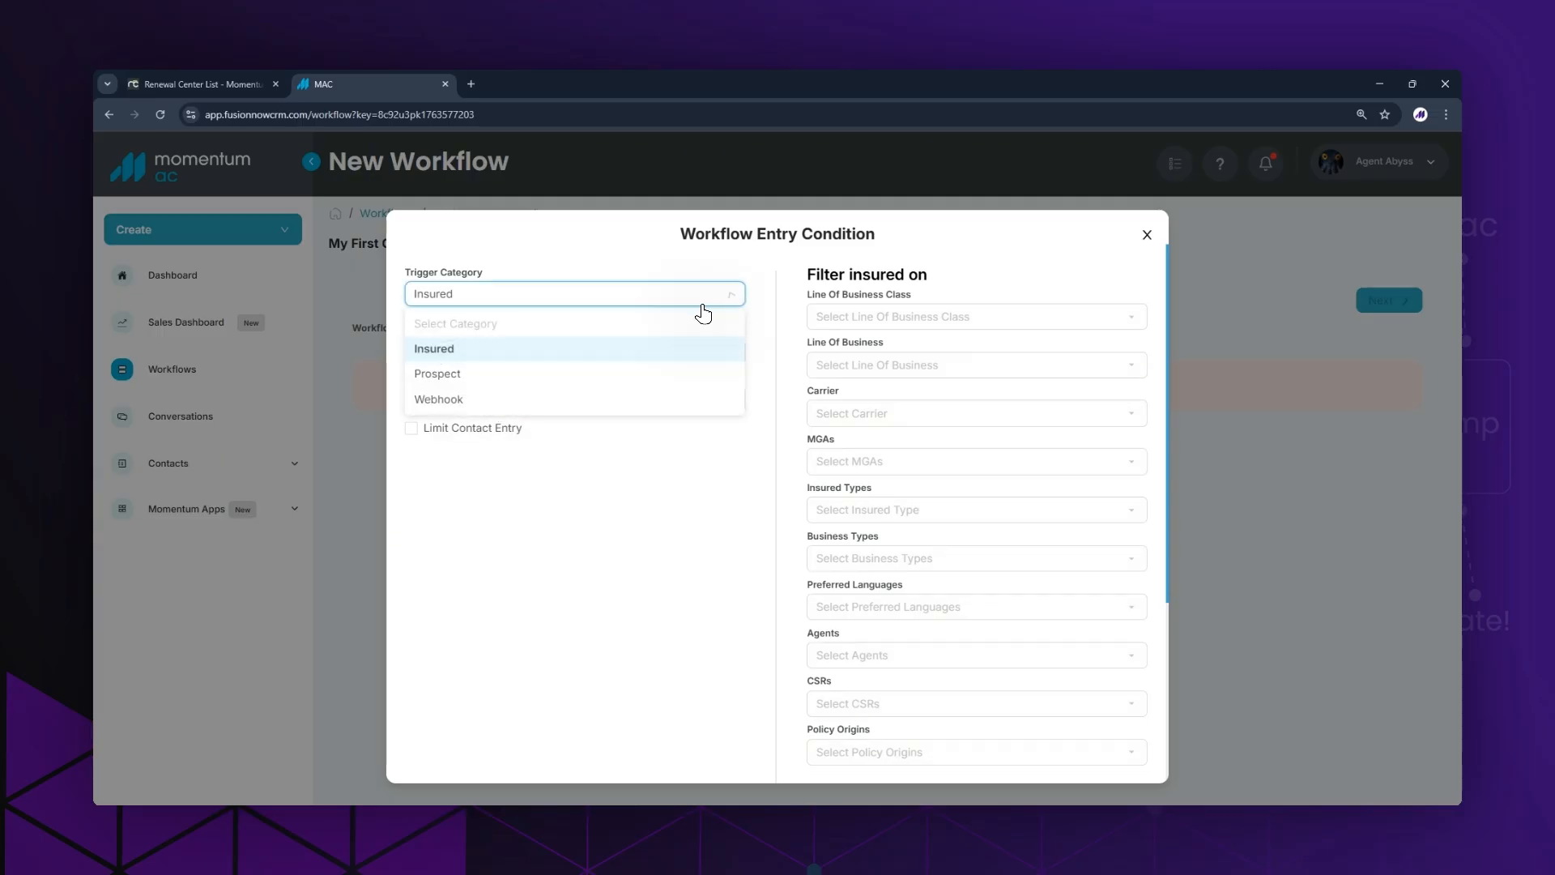
{"action": "left_click", "coordinate": [703, 306]}
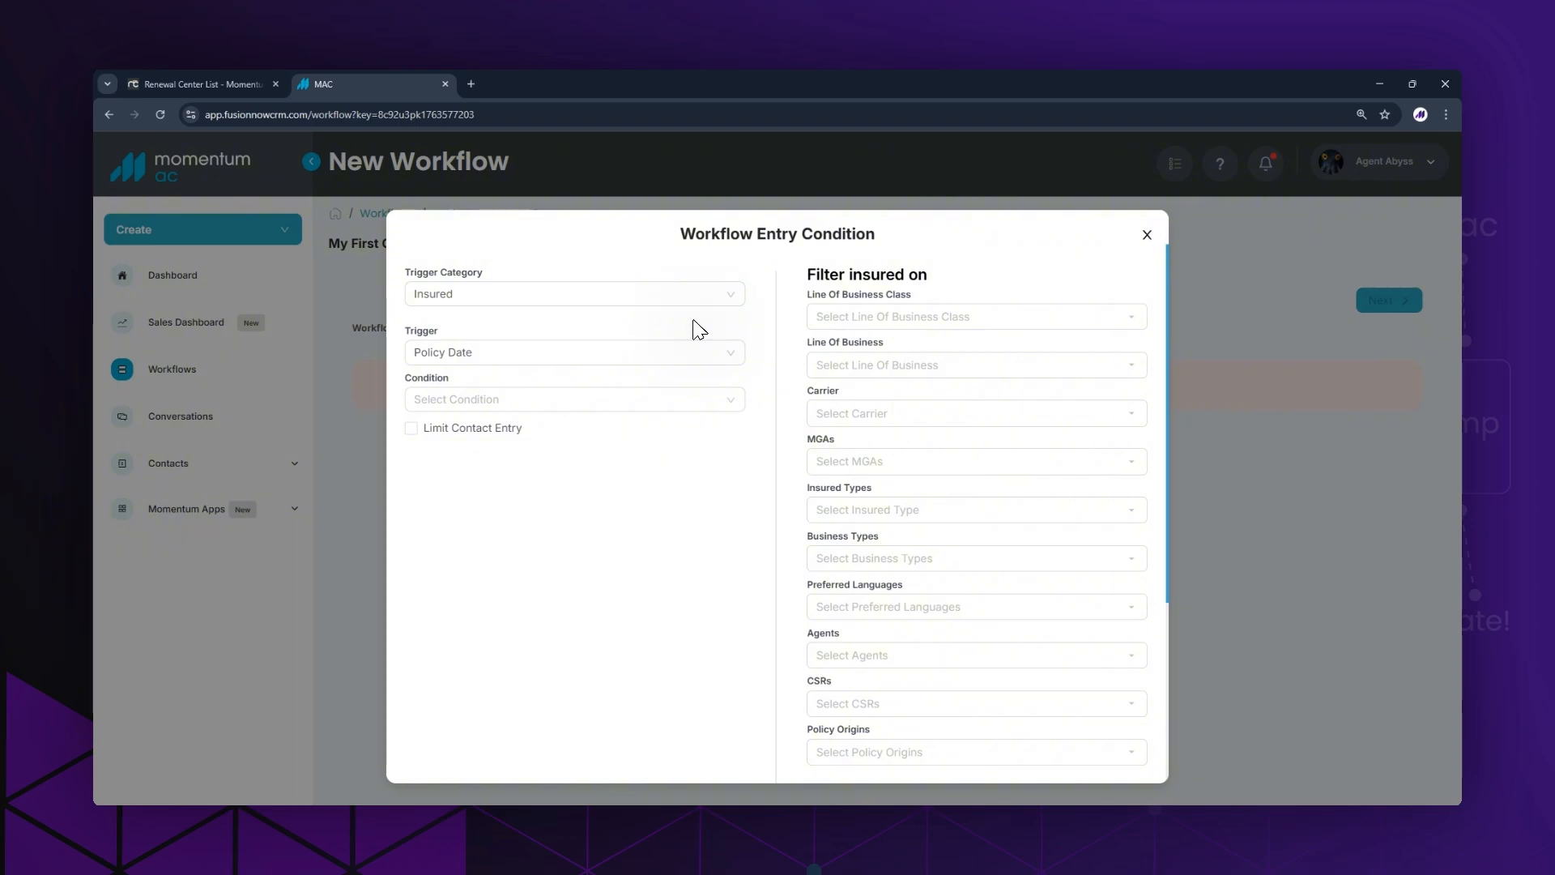
{"action": "left_click", "coordinate": [733, 356]}
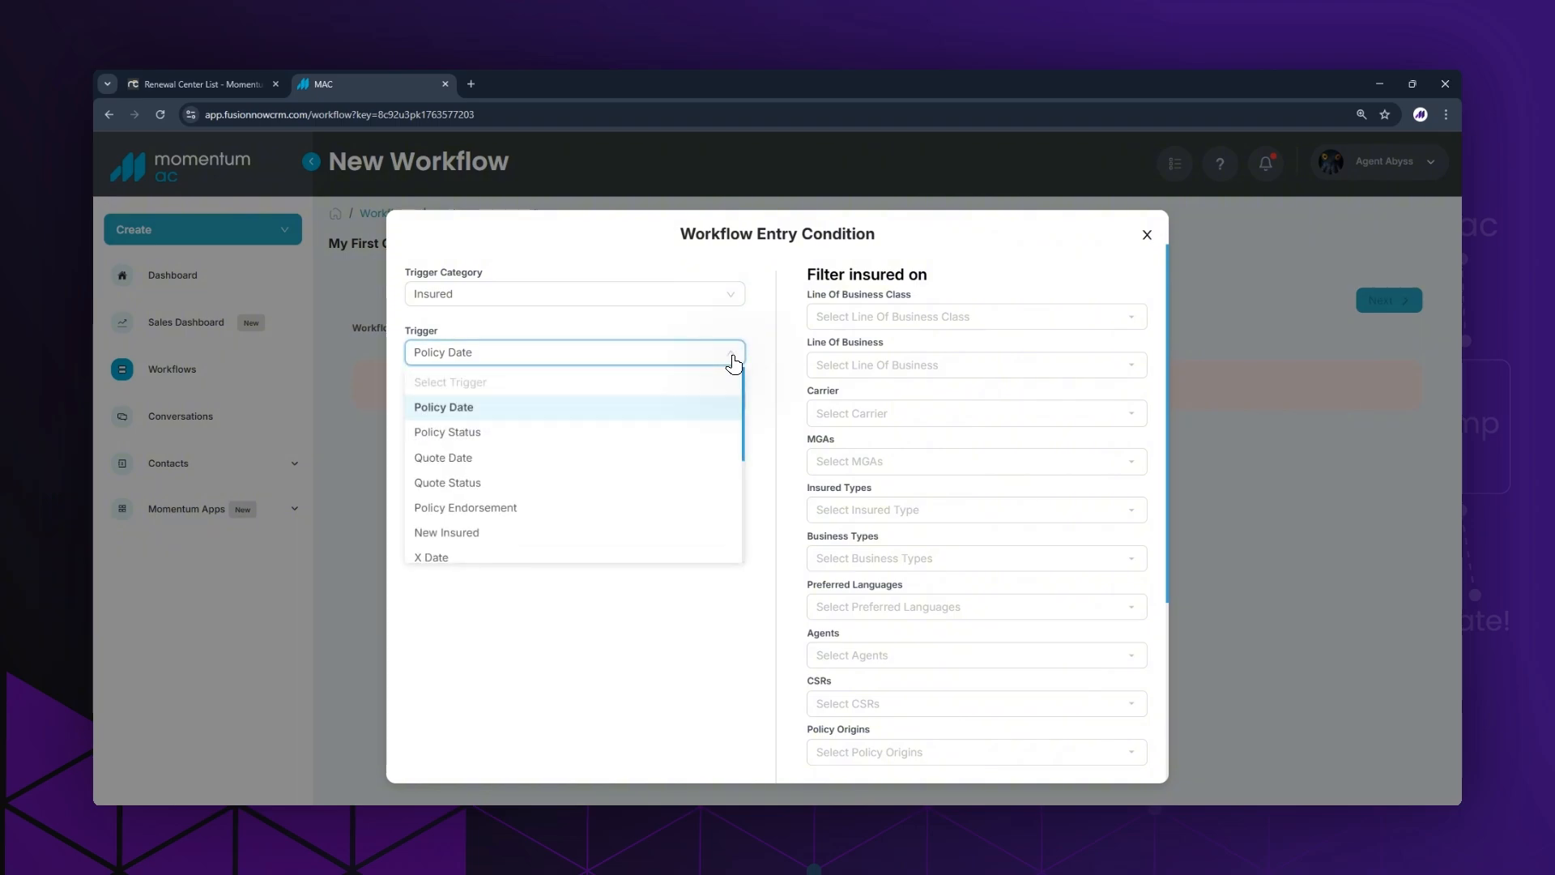
{"action": "scroll", "coordinate": [743, 409], "scroll_direction": "down", "scroll_amount": 1}
{"action": "left_click_drag", "start_coordinate": [746, 408], "coordinate": [743, 508]}
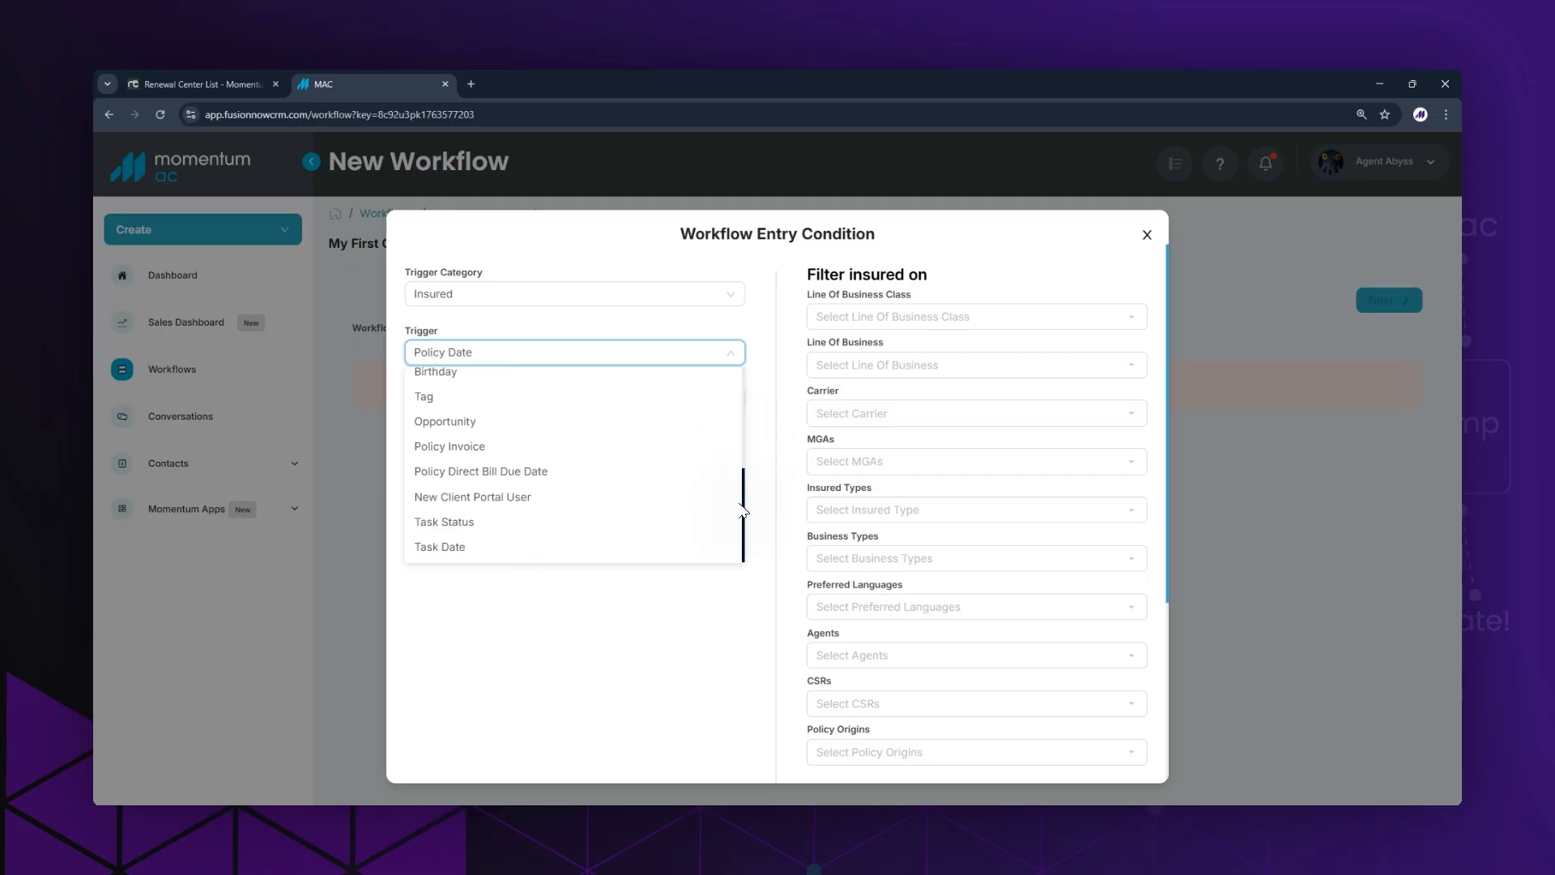
{"action": "left_click", "coordinate": [717, 585]}
Step: Set the trigger condition to Expiration Date with sub condition Before No Of Days and 30 days
{"action": "left_click", "coordinate": [726, 401]}
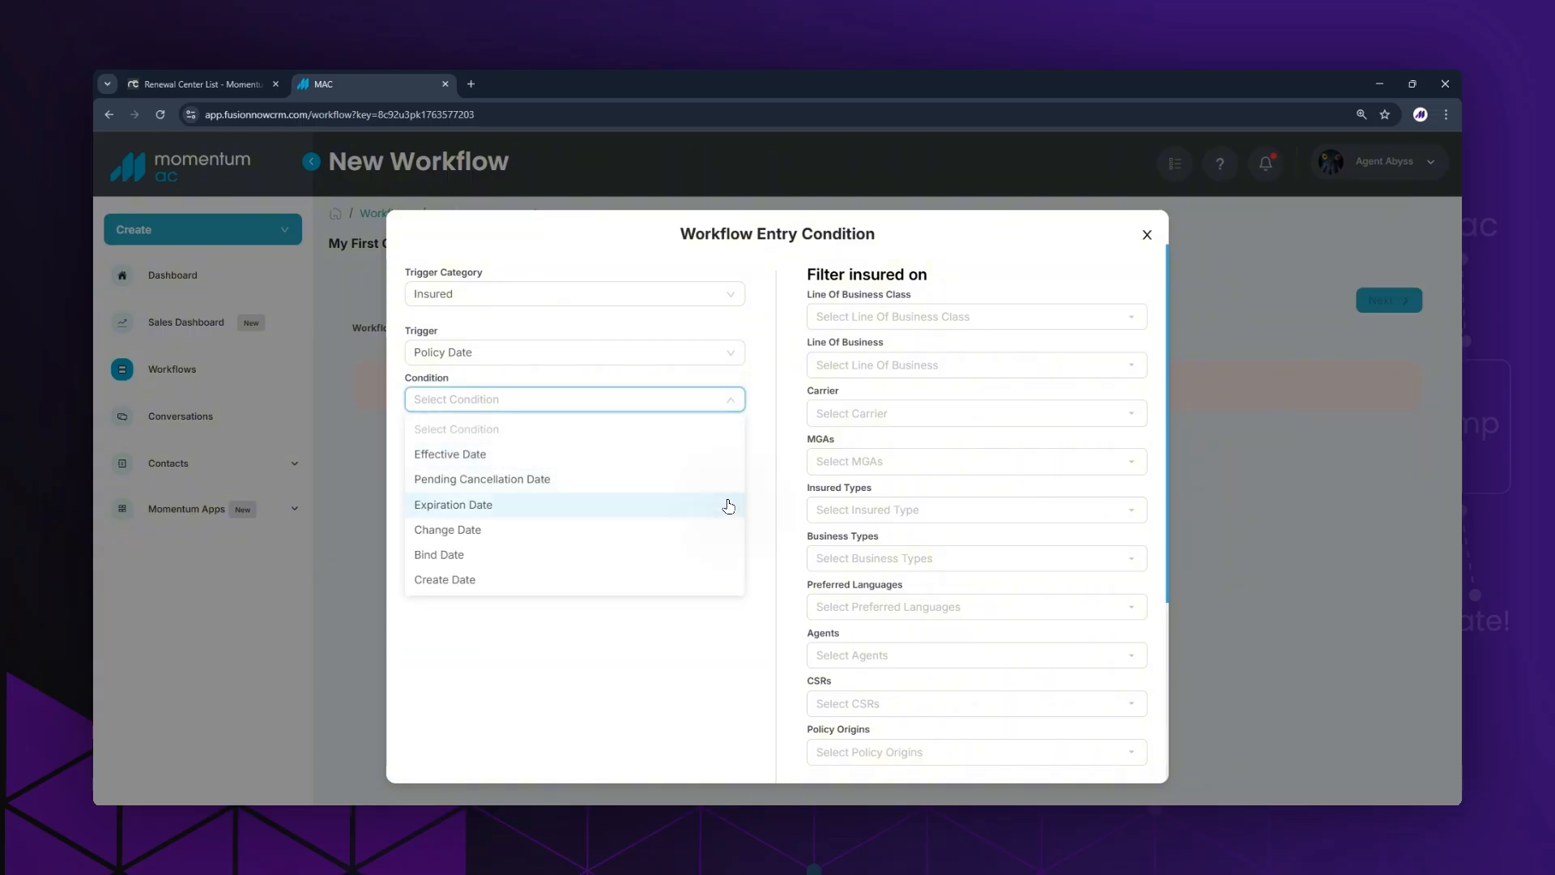
{"action": "left_click", "coordinate": [729, 505]}
{"action": "left_click", "coordinate": [730, 450]}
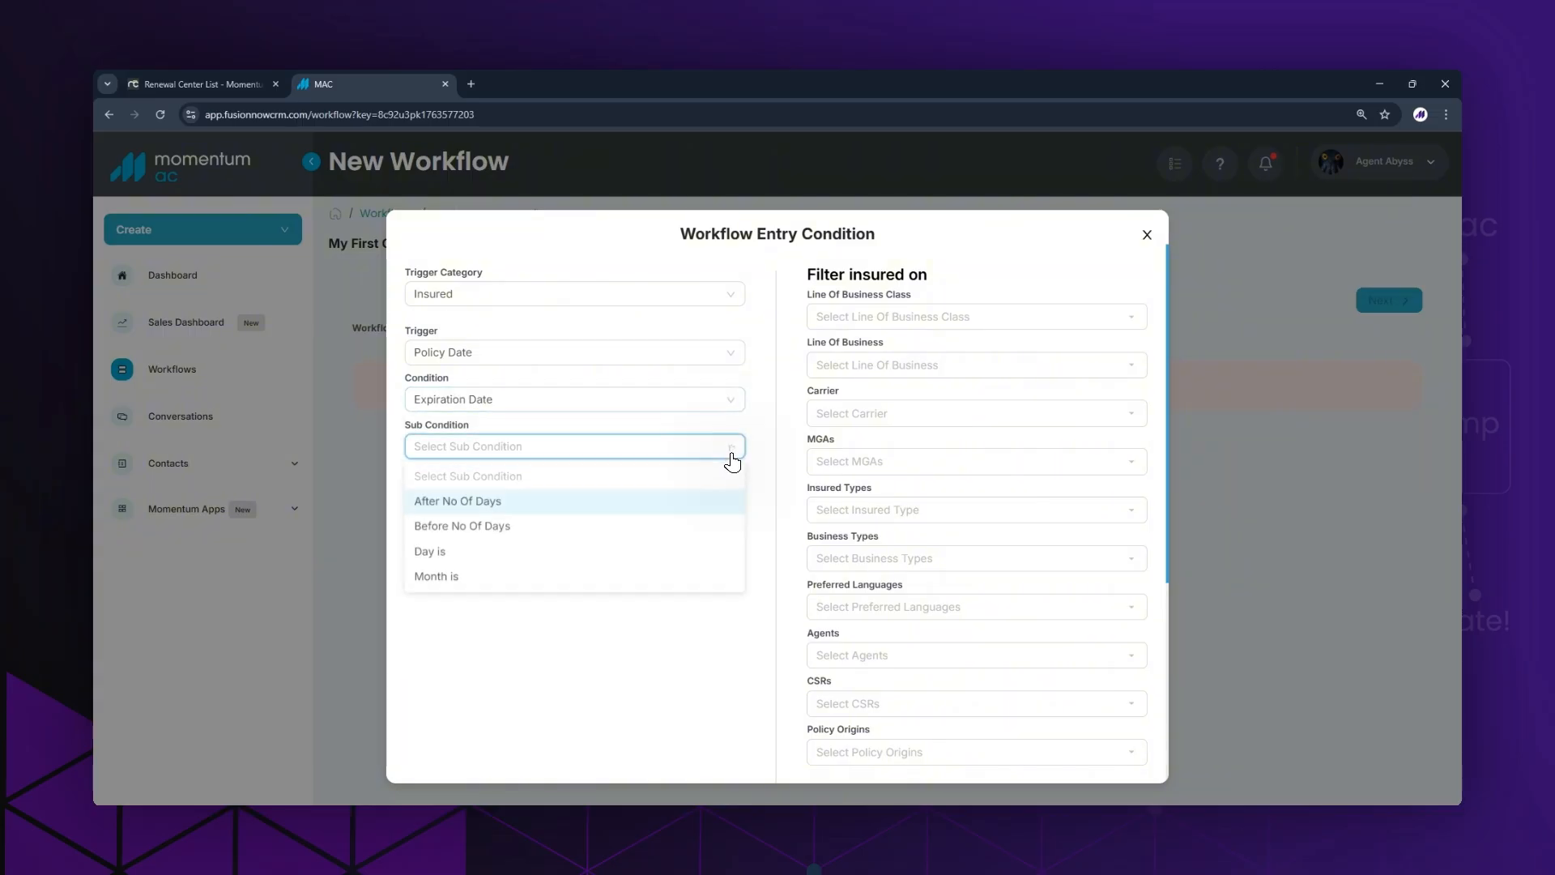
{"action": "left_click", "coordinate": [727, 525]}
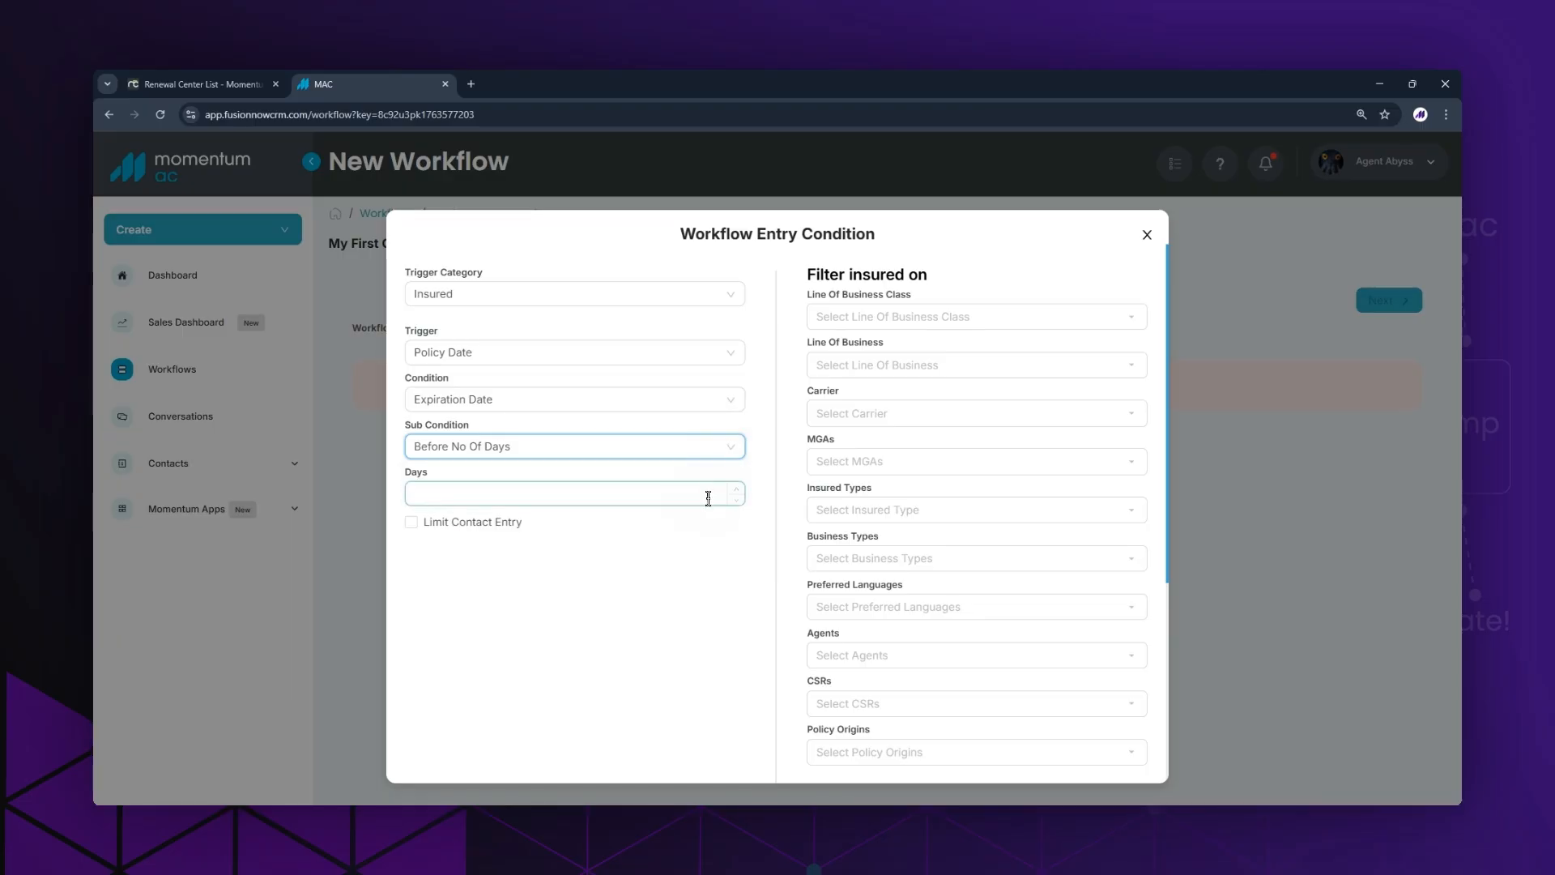
{"action": "left_click", "coordinate": [707, 494]}
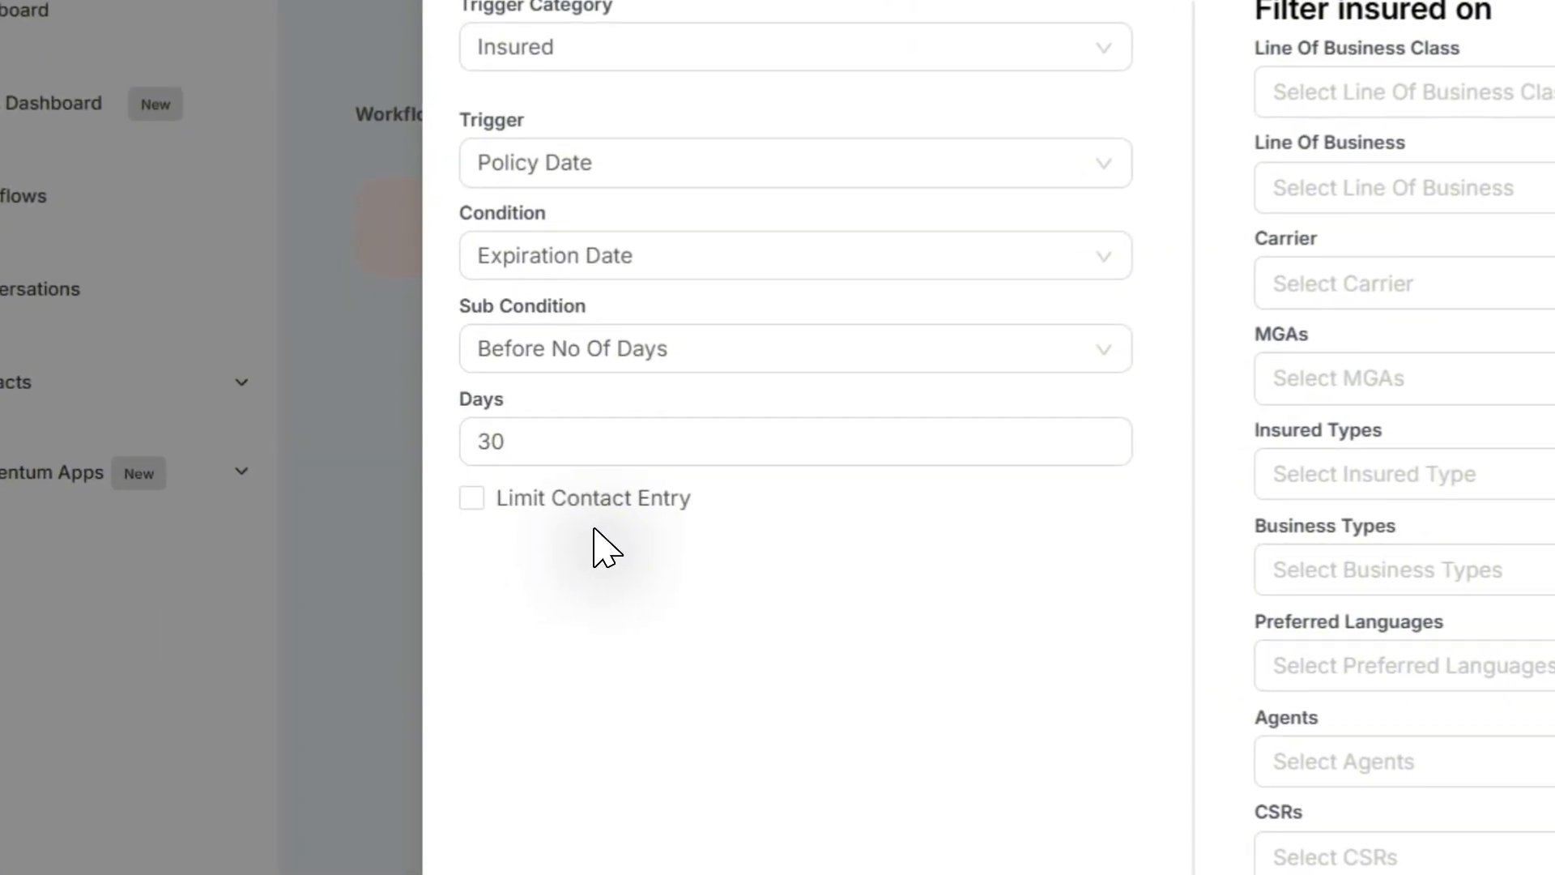
Step: Enable Limit Contact Entry for the entry condition and set it to 30 days
{"action": "left_click", "coordinate": [471, 498]}
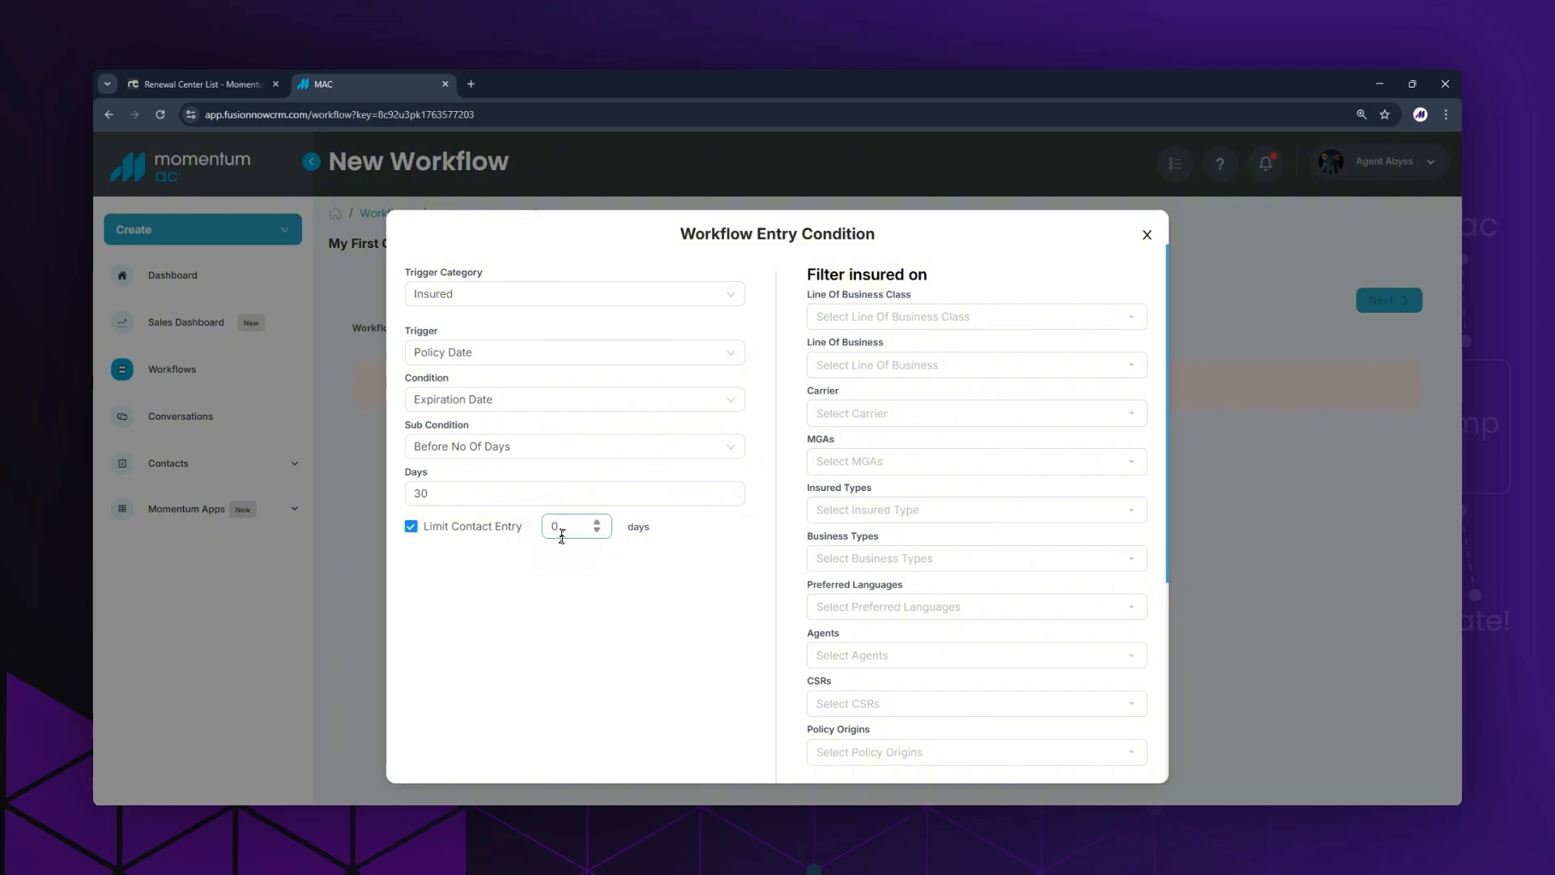
{"action": "left_click_drag", "start_coordinate": [566, 528], "coordinate": [551, 535]}
{"action": "left_click", "coordinate": [528, 563]}
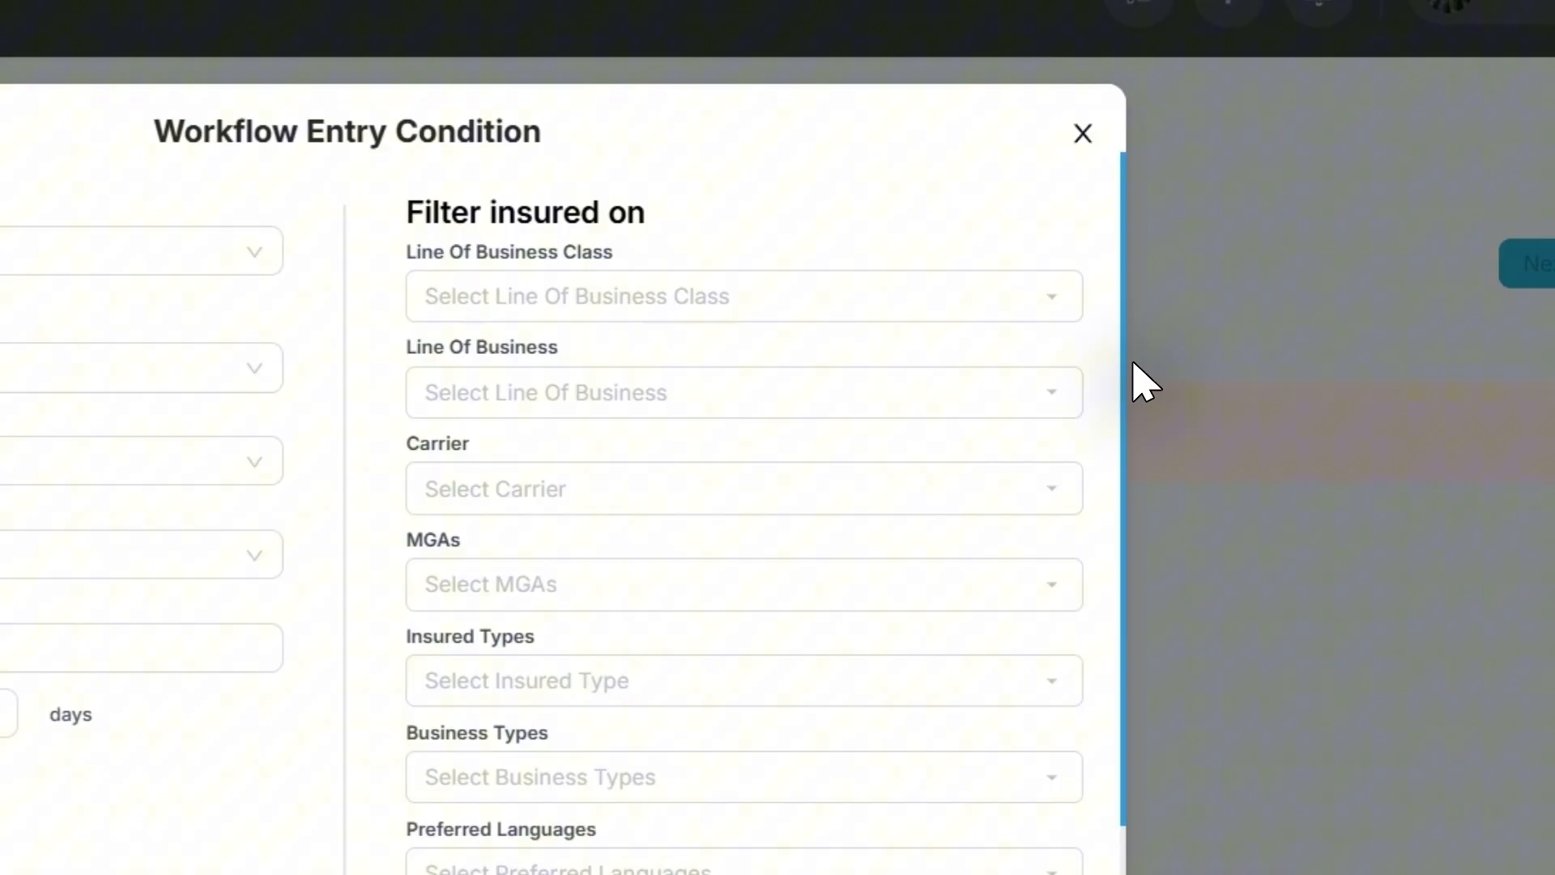
Step: Examine the Include and Exclude modes of the Line Of Business filter and the other insured filters
{"action": "left_click", "coordinate": [1067, 392]}
{"action": "left_click", "coordinate": [1020, 535]}
{"action": "left_click", "coordinate": [1045, 445]}
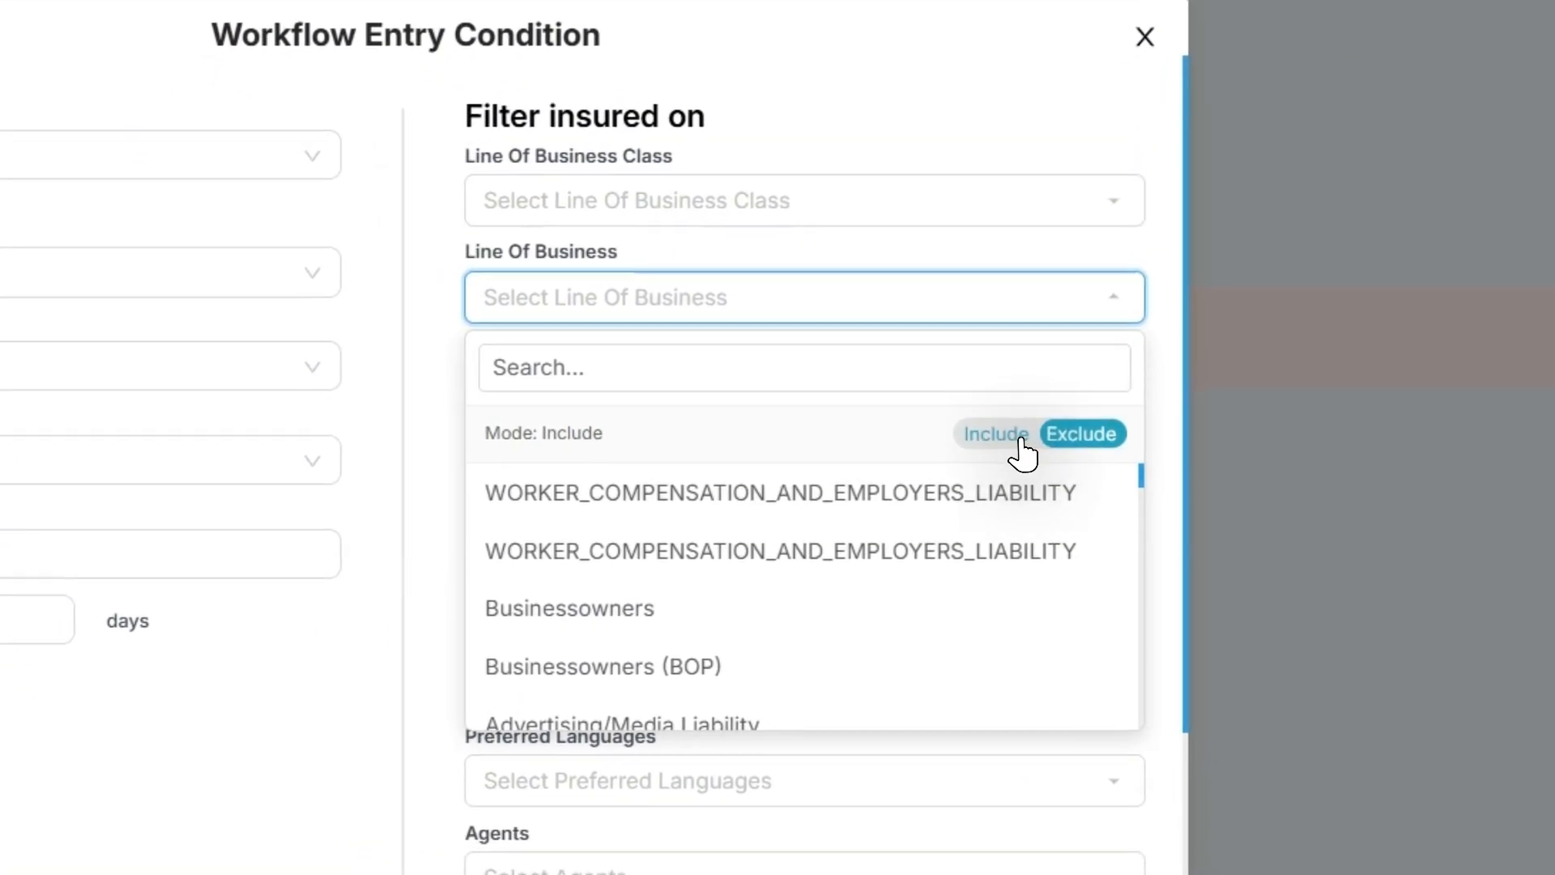
{"action": "left_click", "coordinate": [1119, 405]}
{"action": "scroll", "coordinate": [1092, 407], "scroll_direction": "down", "scroll_amount": 5}
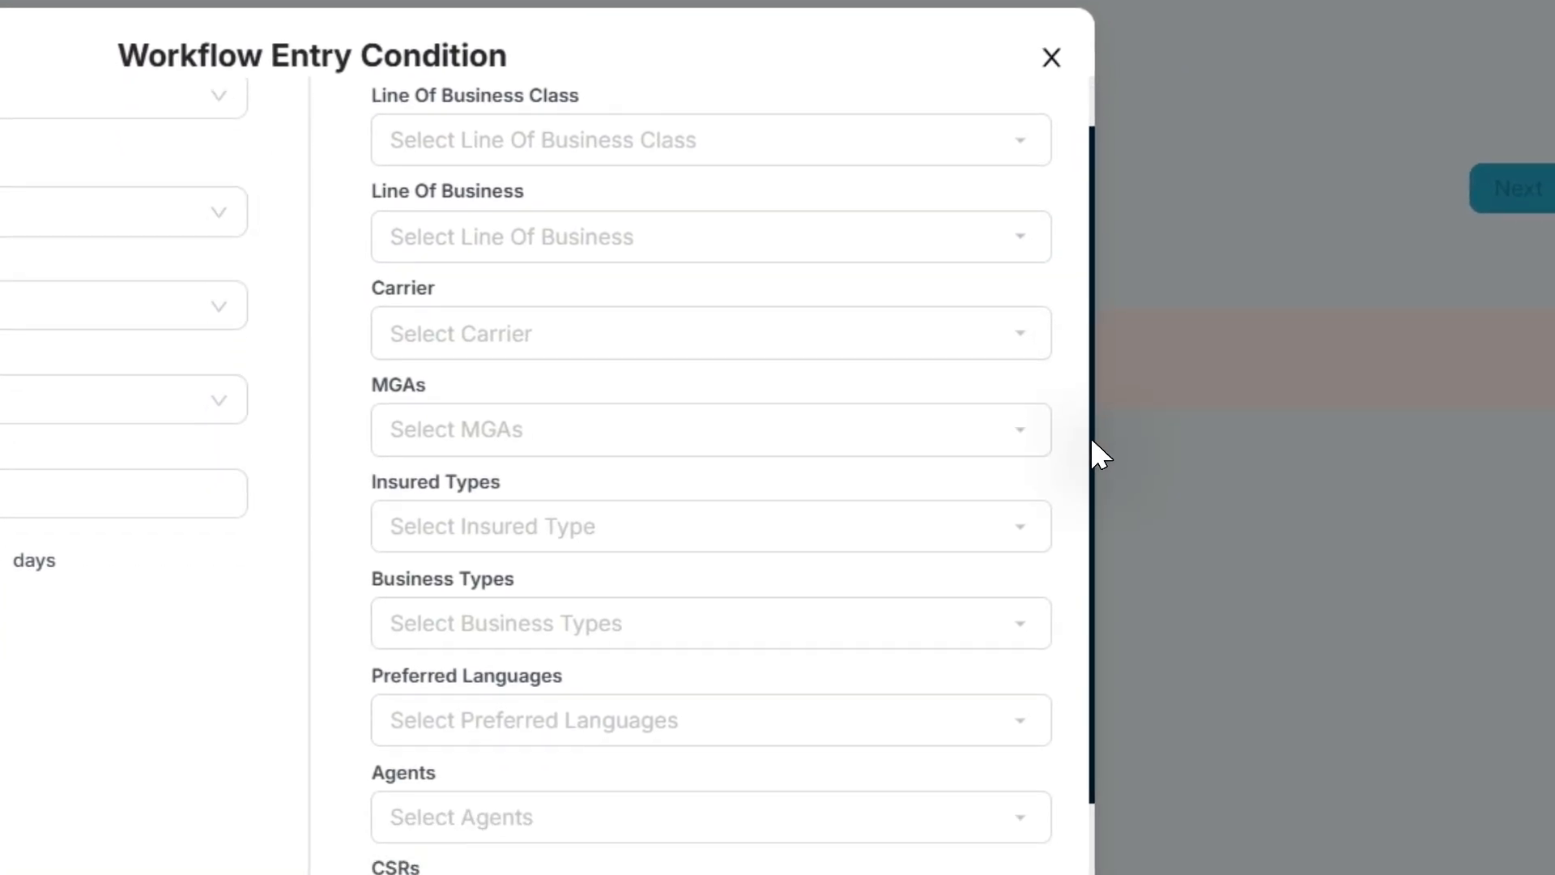
{"action": "scroll", "coordinate": [1098, 399], "scroll_direction": "up", "scroll_amount": 10}
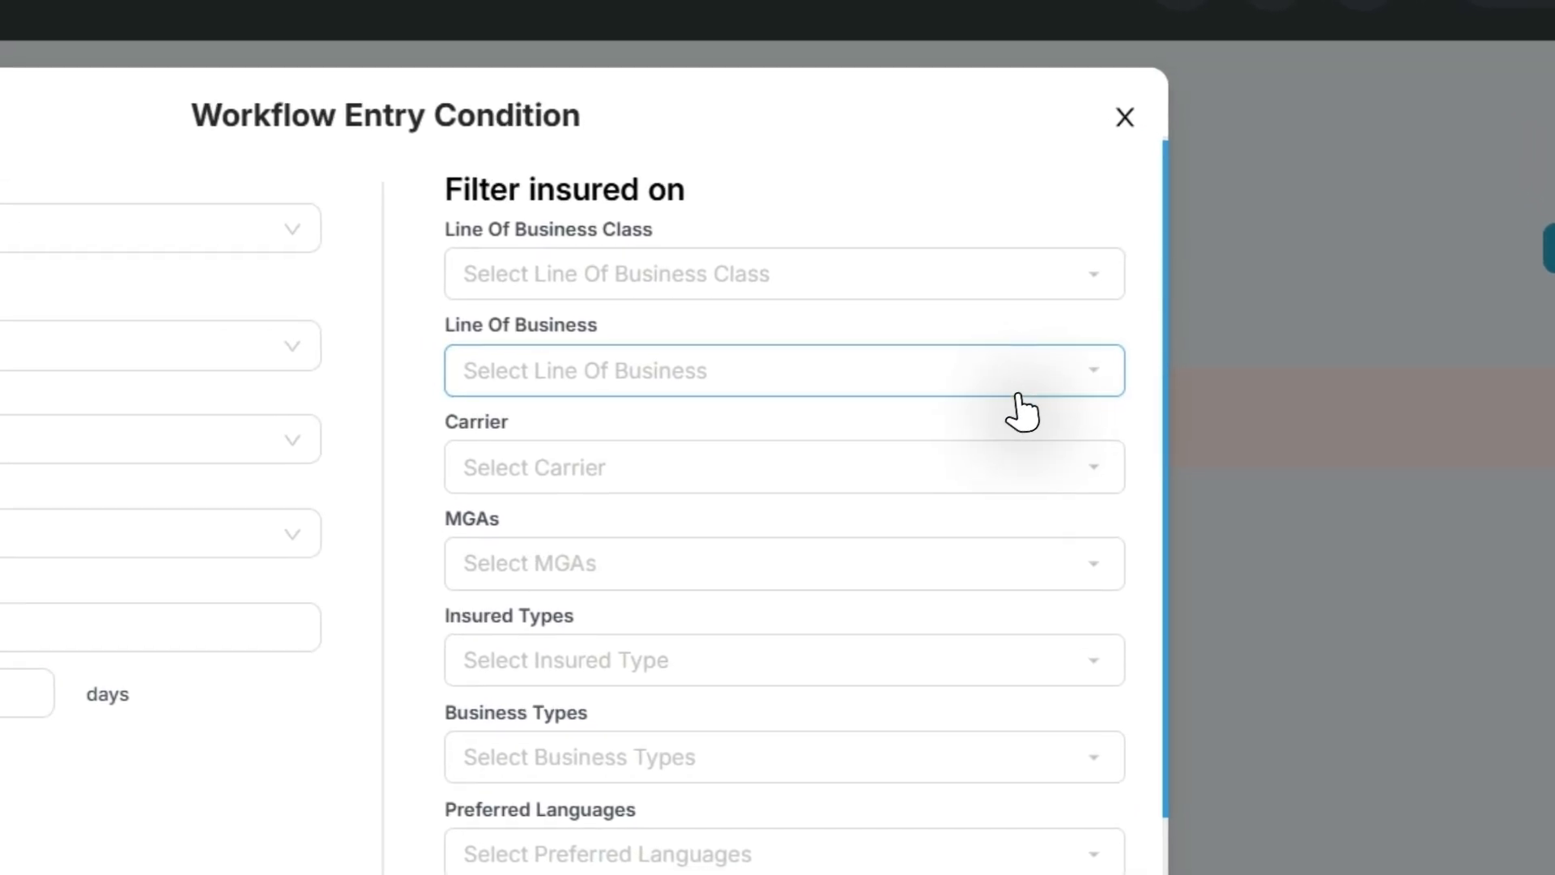
Step: Filter the insureds to include the Commercial insured type and the Personal Auto line of business
{"action": "left_click", "coordinate": [772, 635]}
{"action": "left_click", "coordinate": [841, 648]}
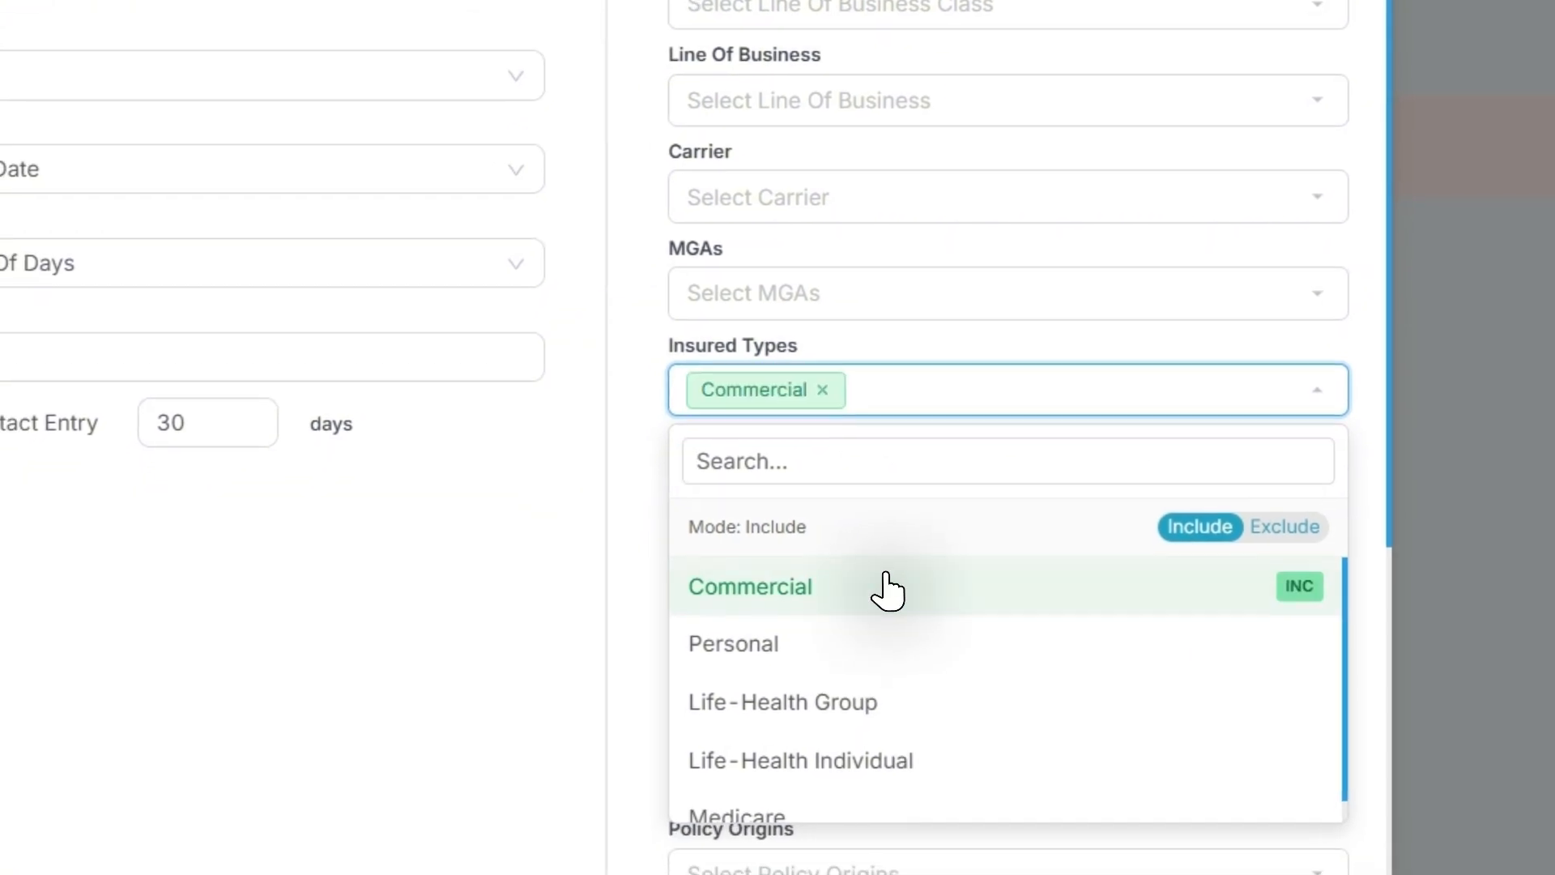
{"action": "left_click", "coordinate": [935, 166]}
{"action": "type", "text": "Personal Auto"}
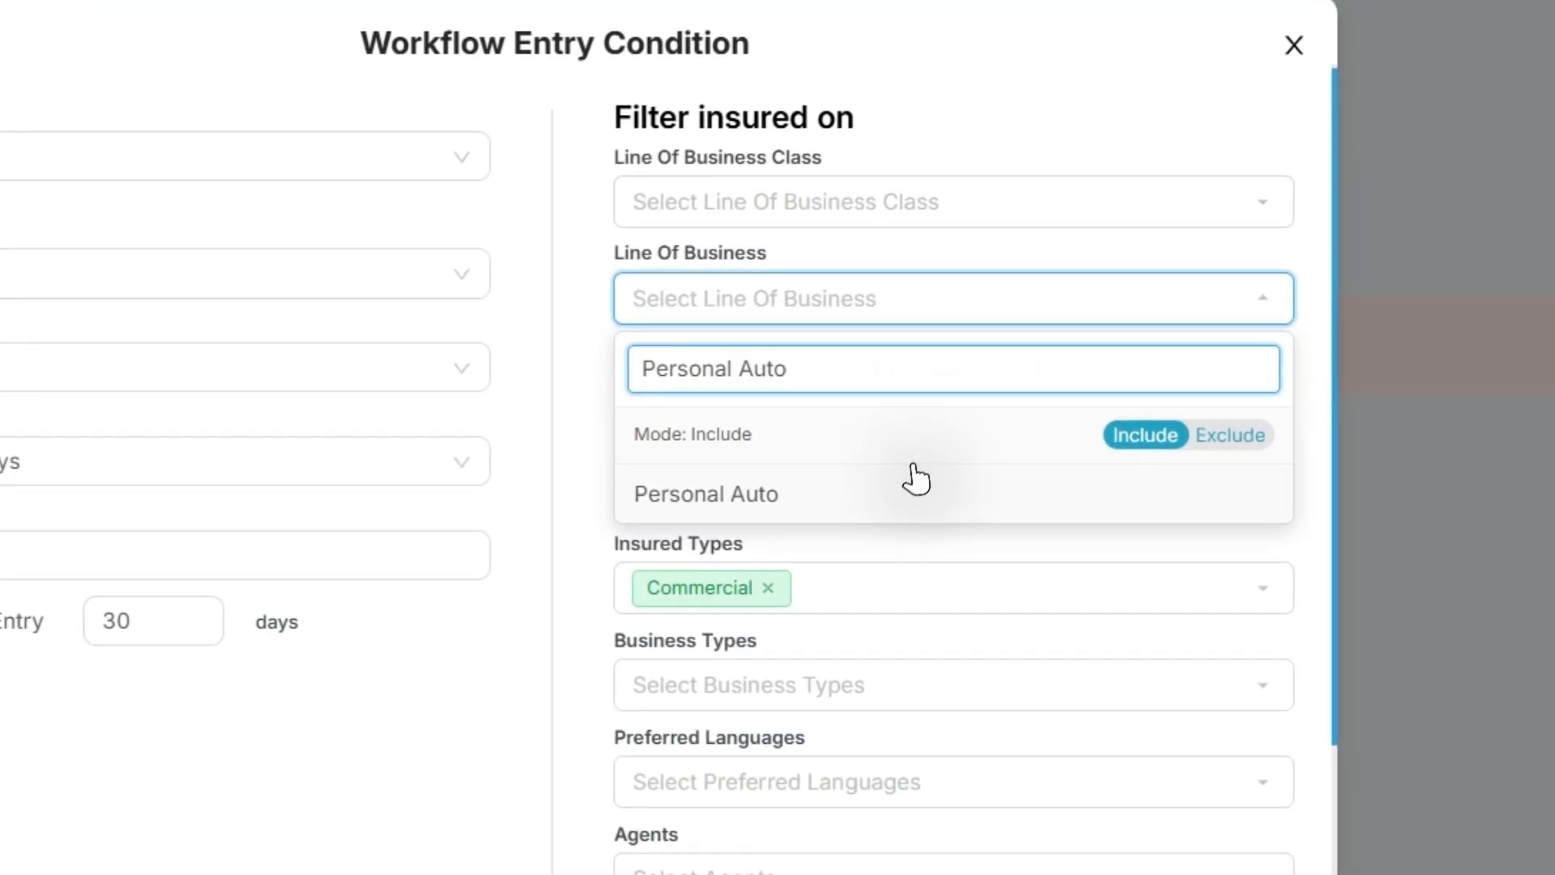
{"action": "left_click", "coordinate": [917, 482]}
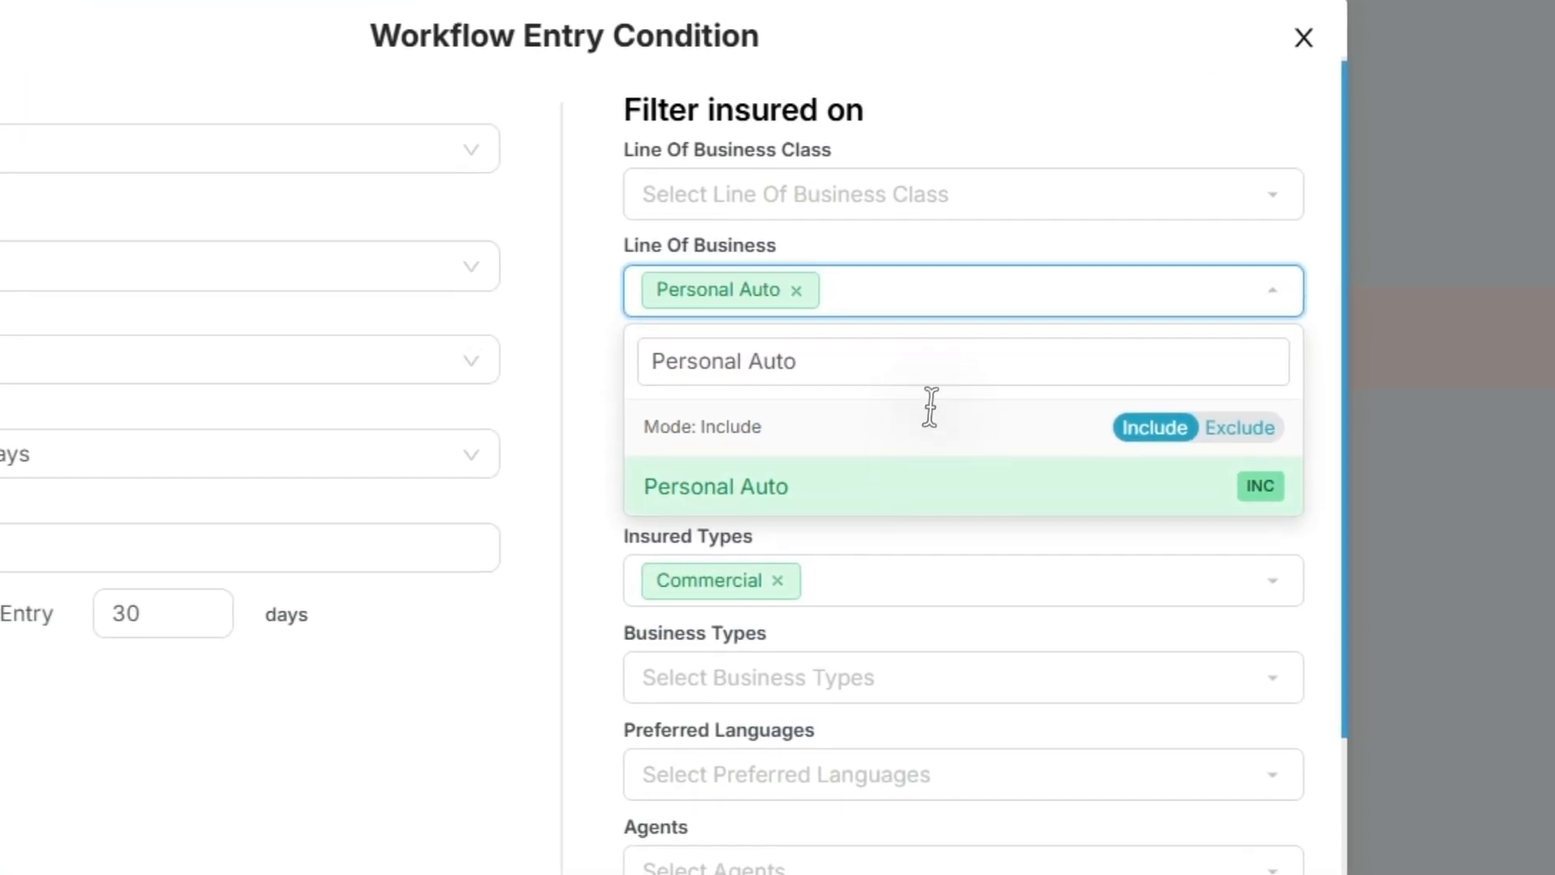
Step: Exclude Homeowners in the Line Of Business filter
{"action": "left_click", "coordinate": [1203, 436]}
{"action": "left_click_drag", "start_coordinate": [727, 369], "coordinate": [616, 382]}
{"action": "type", "text": "Home"}
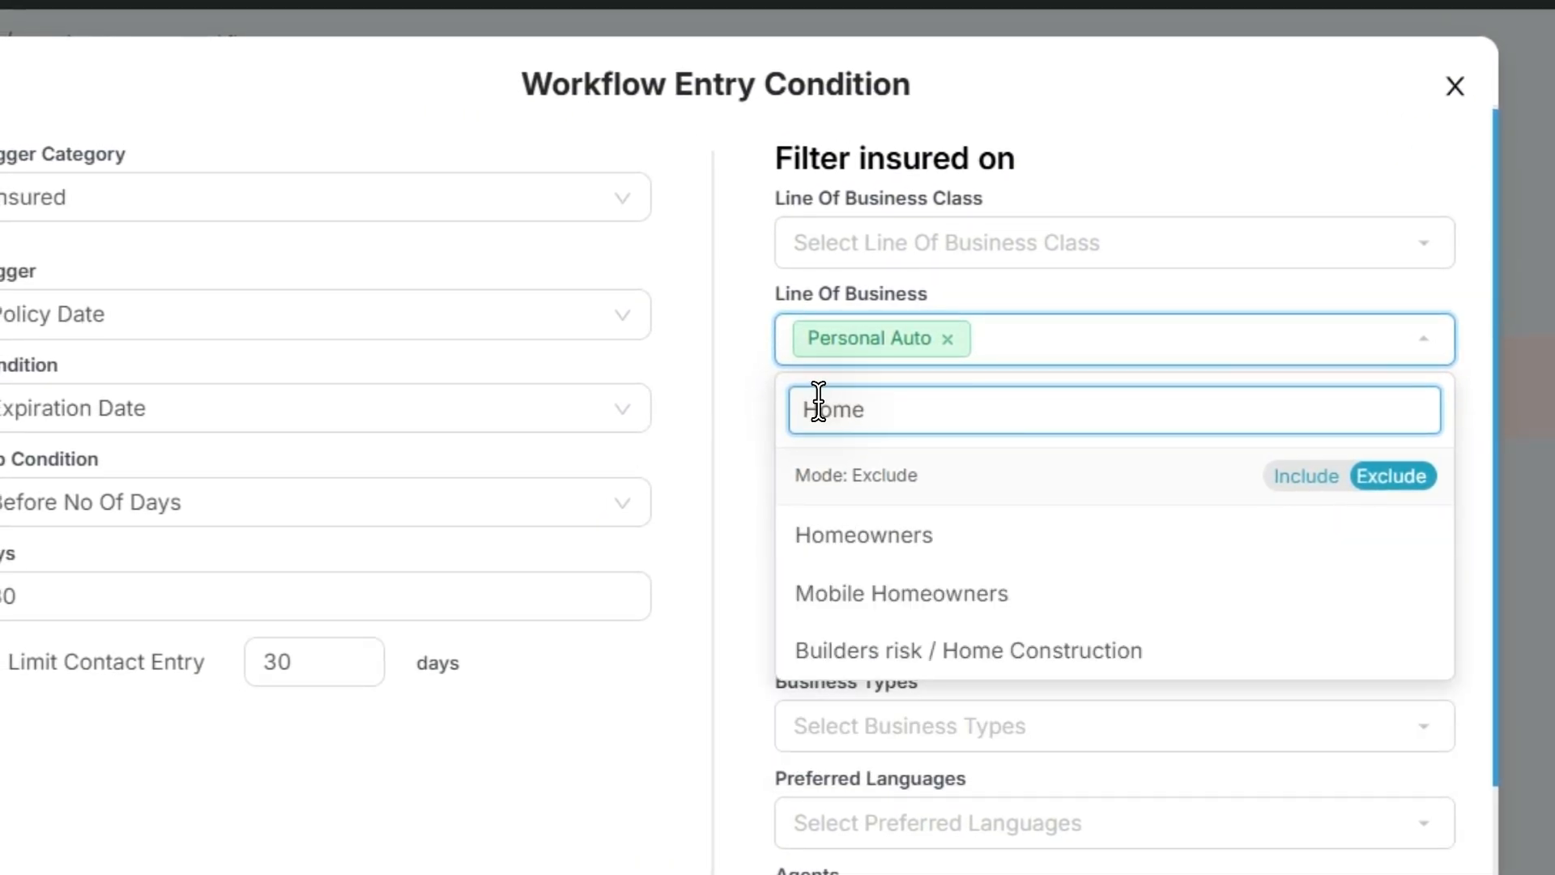
{"action": "left_click", "coordinate": [948, 530]}
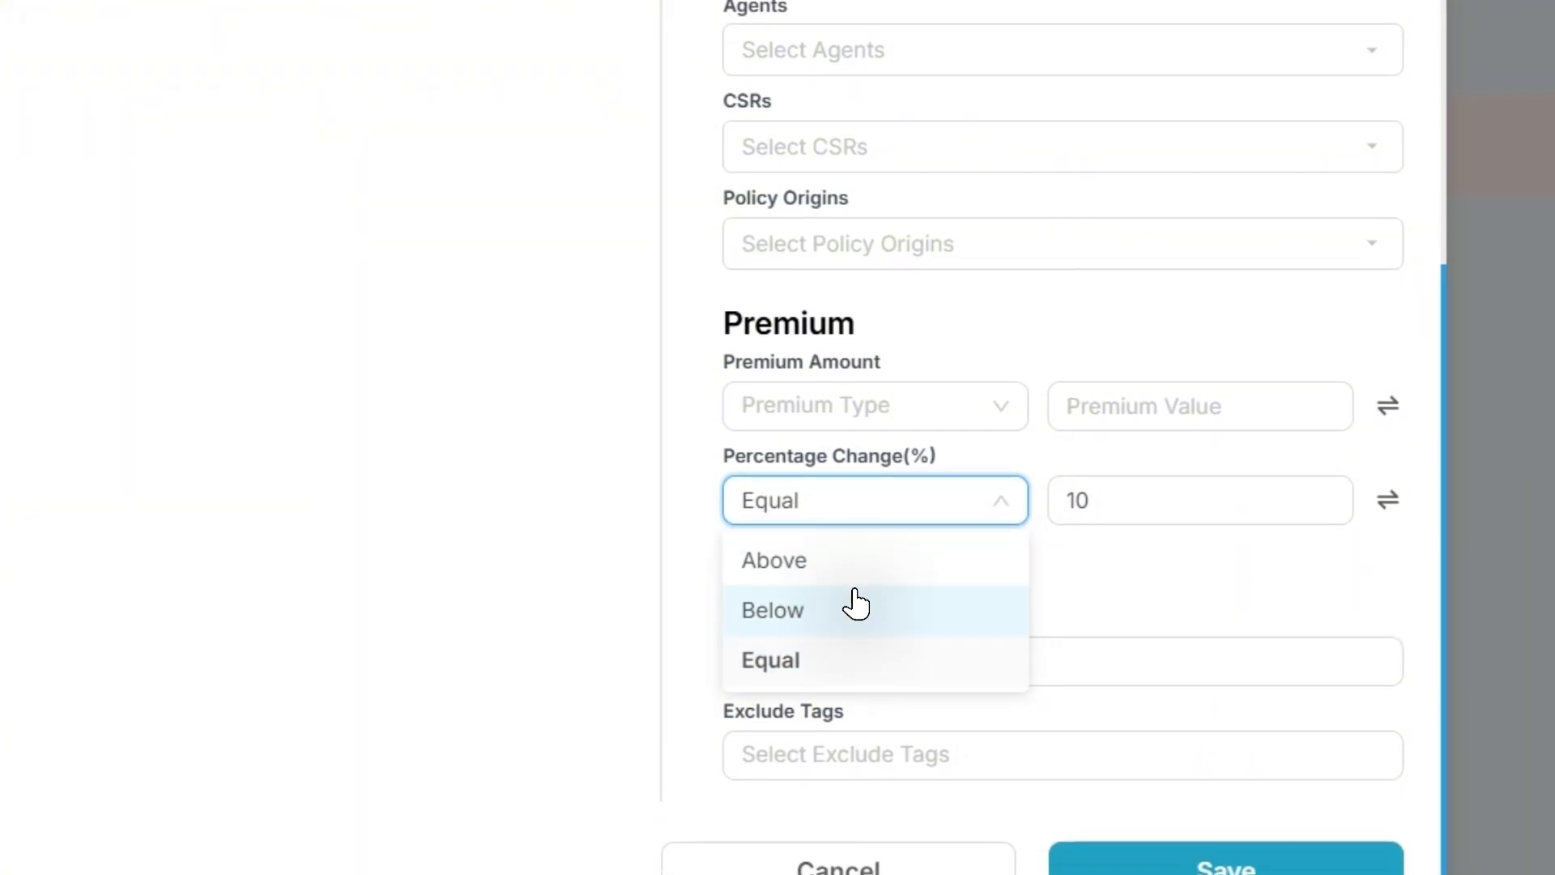
Step: Set the premium percentage change filter to Below 10, include the Diamond tag, and save the entry condition
{"action": "left_click", "coordinate": [856, 606]}
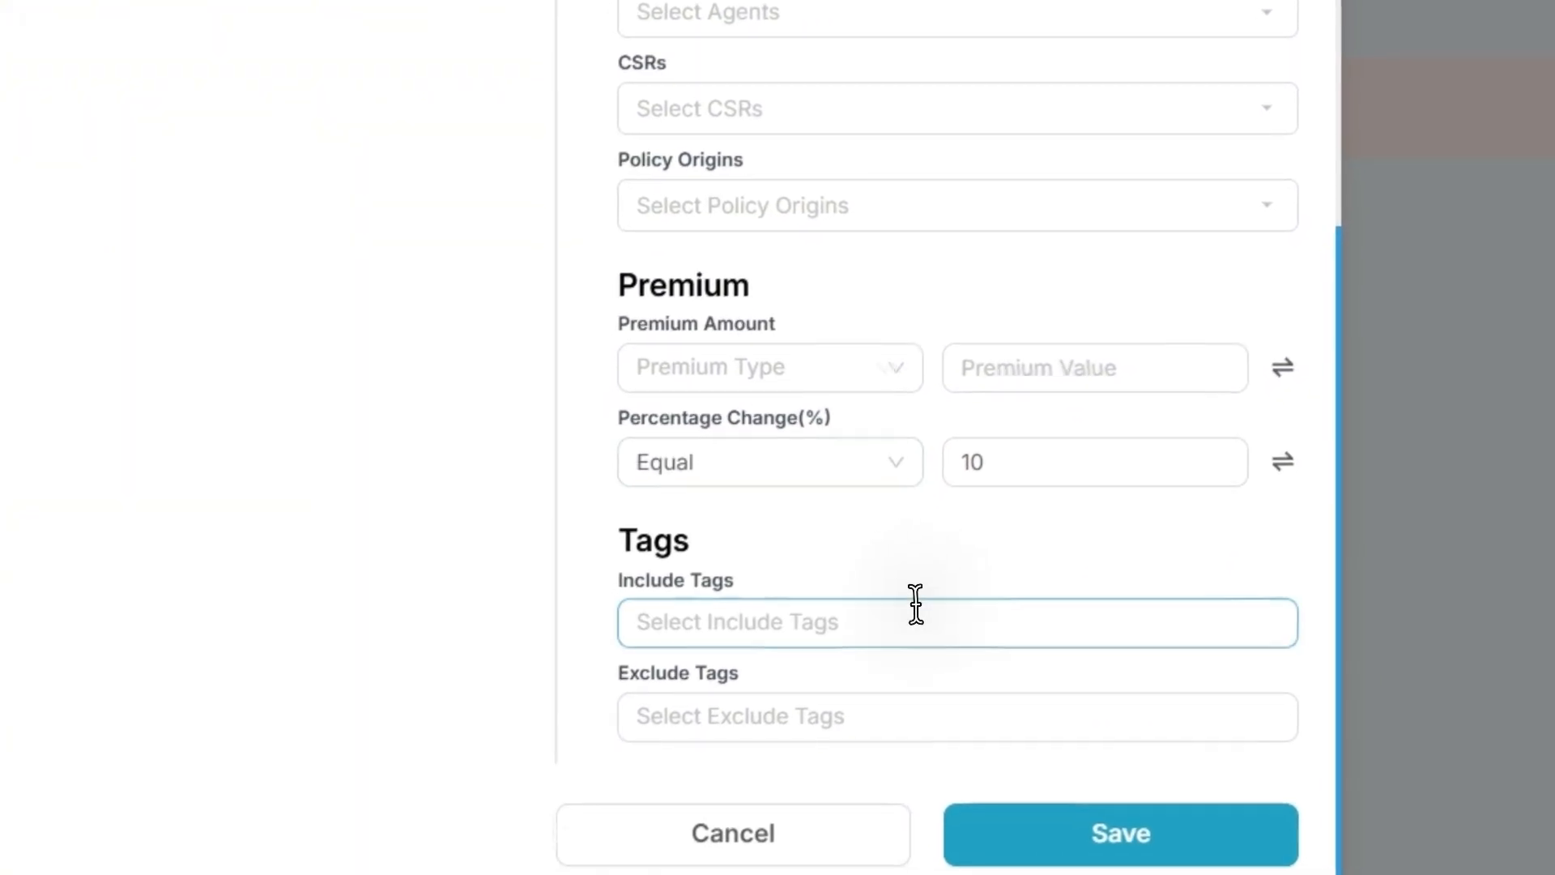
{"action": "left_click", "coordinate": [912, 616]}
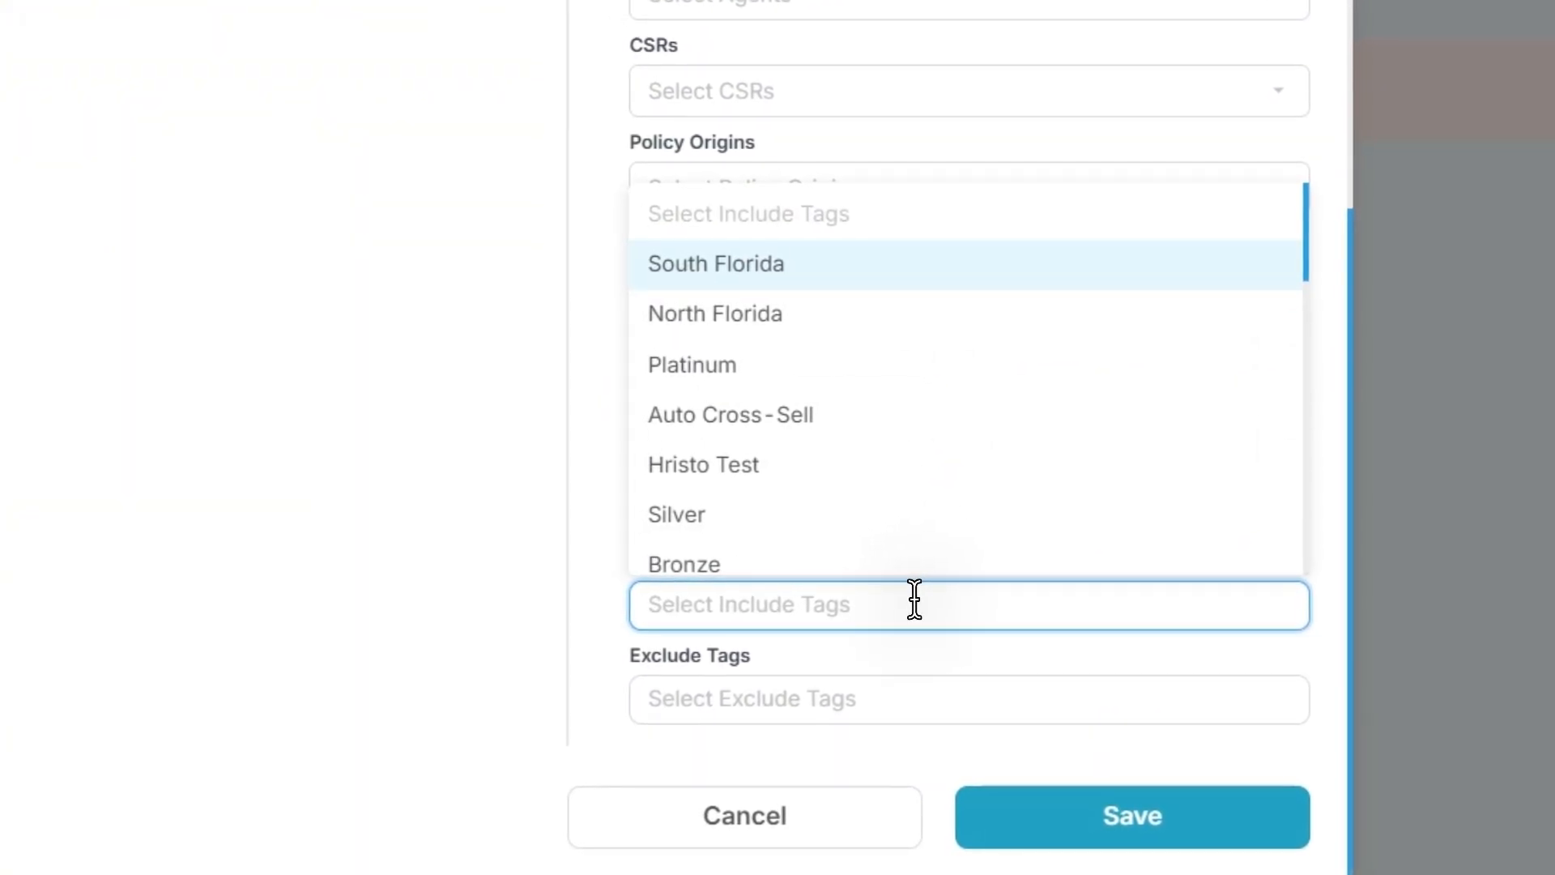
{"action": "type", "text": "Diamond"}
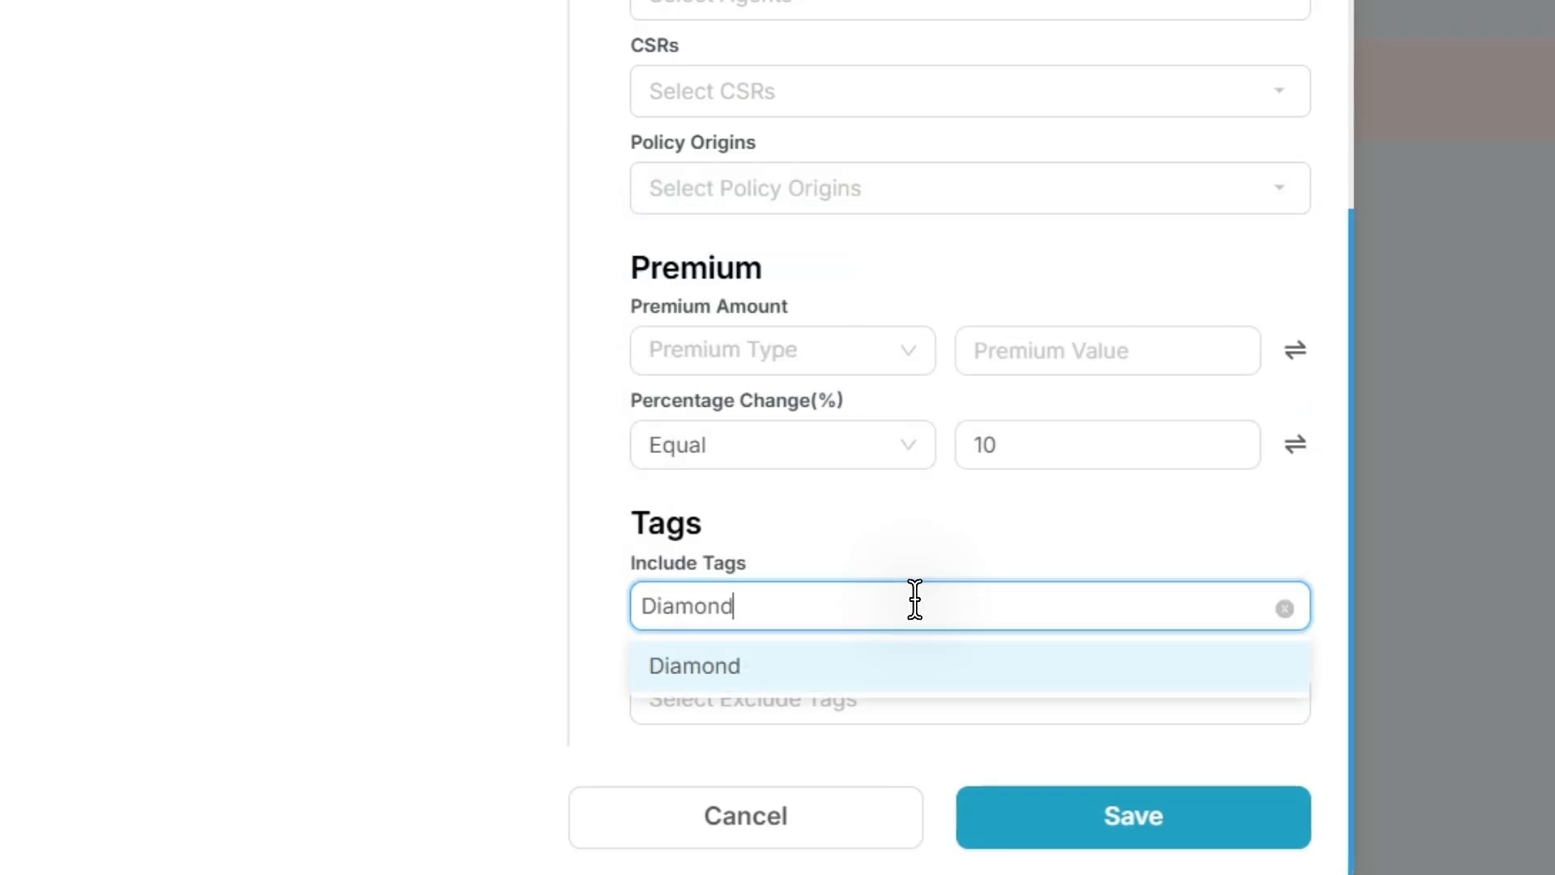
{"action": "left_click", "coordinate": [891, 652]}
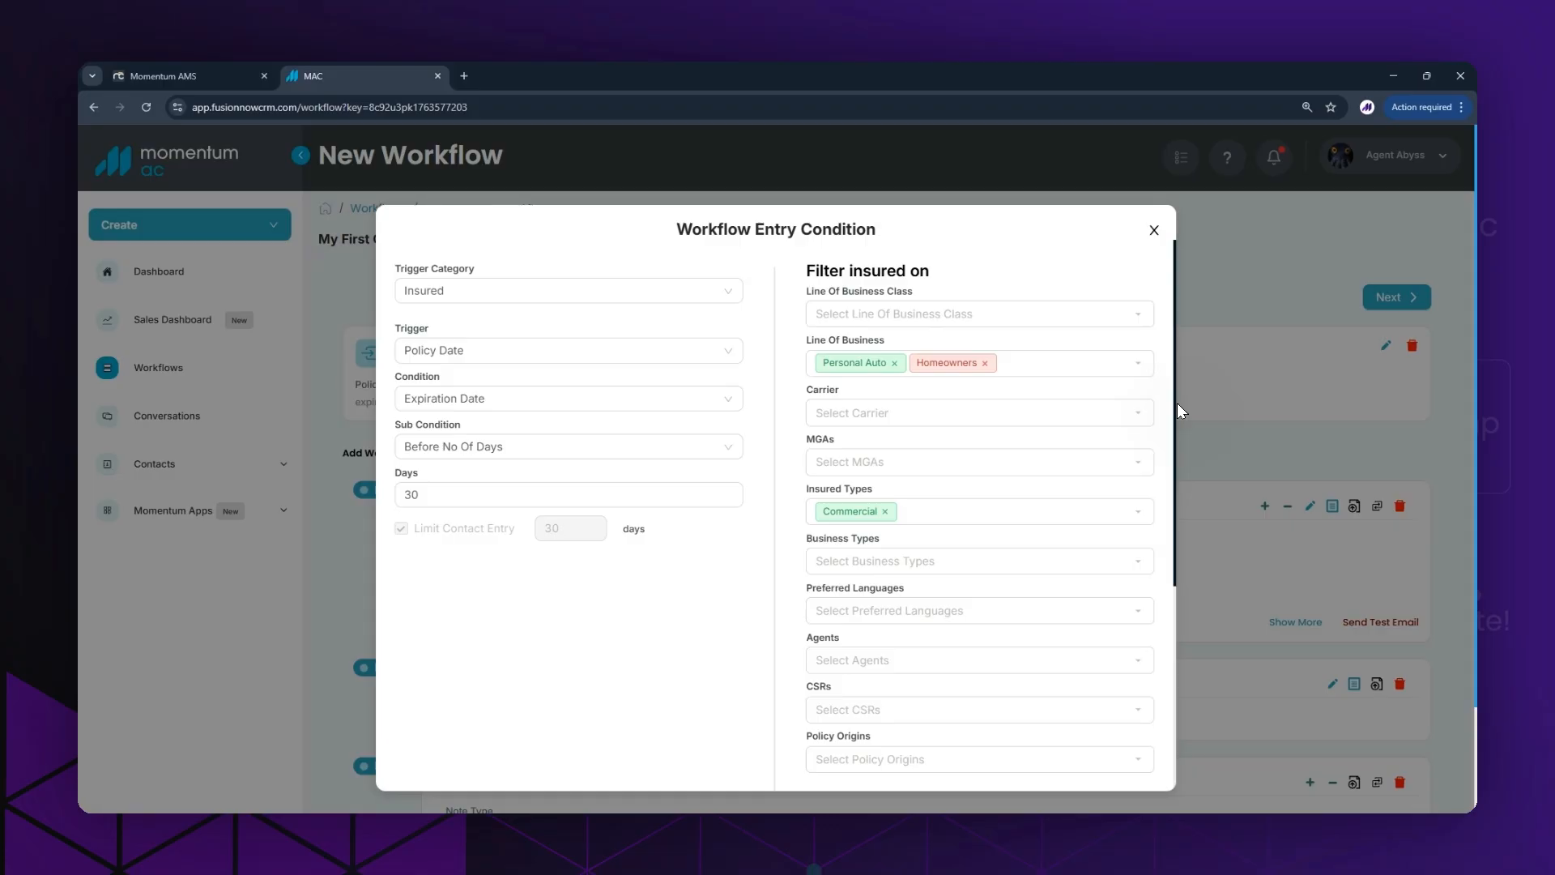
{"action": "left_click_drag", "start_coordinate": [1178, 402], "coordinate": [1199, 626]}
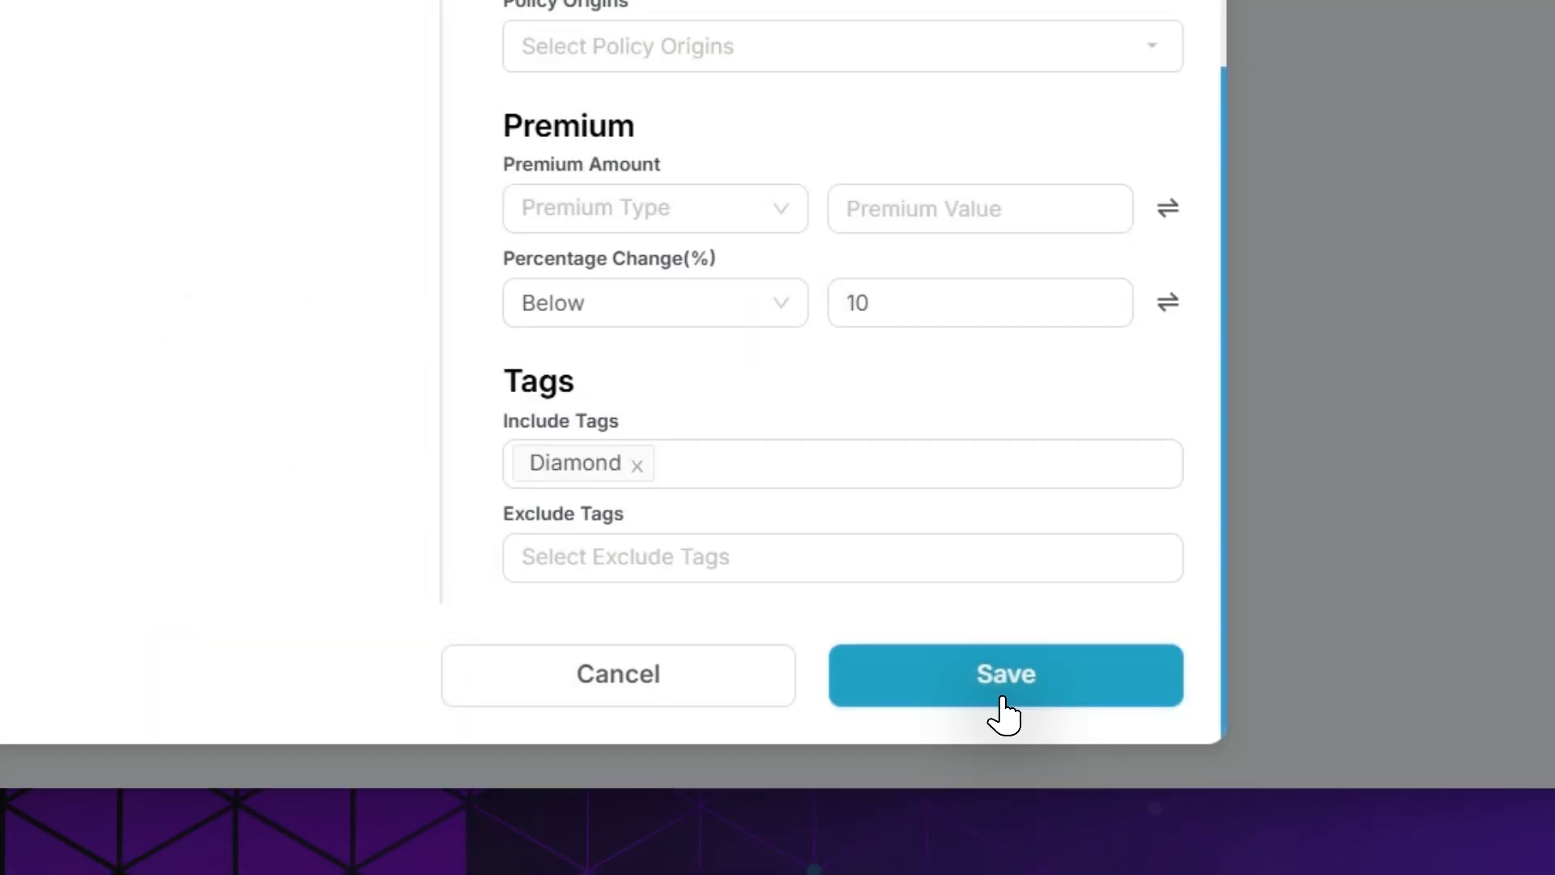
{"action": "left_click", "coordinate": [1003, 705]}
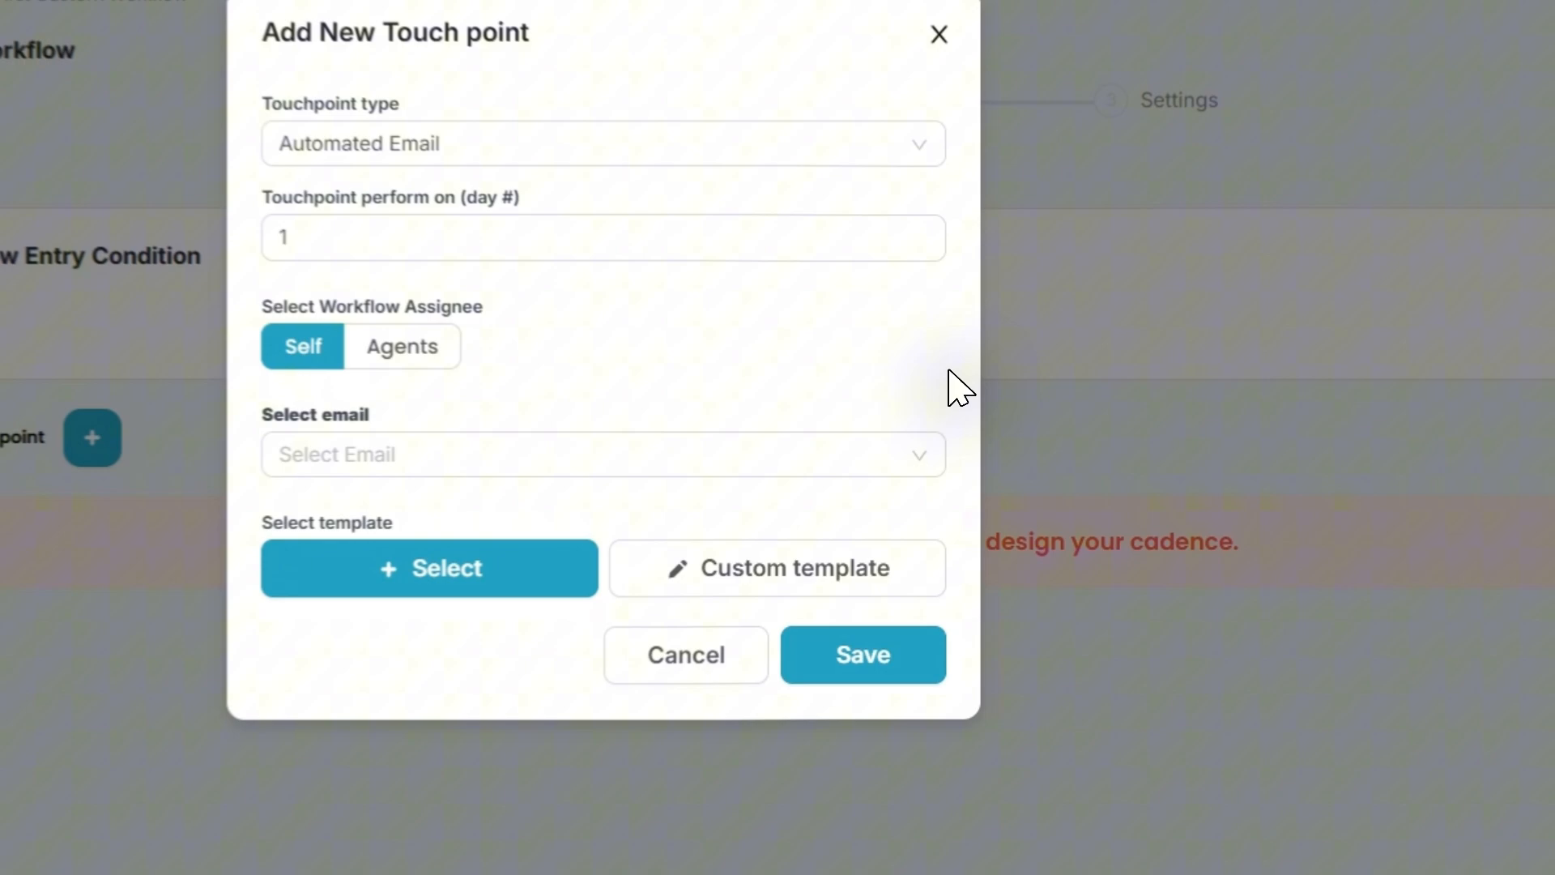
Step: Choose the demonstration Gmail account as sender and start a custom email template with the subject "Hi, your policy expires in 30 days"
{"action": "left_click", "coordinate": [921, 468]}
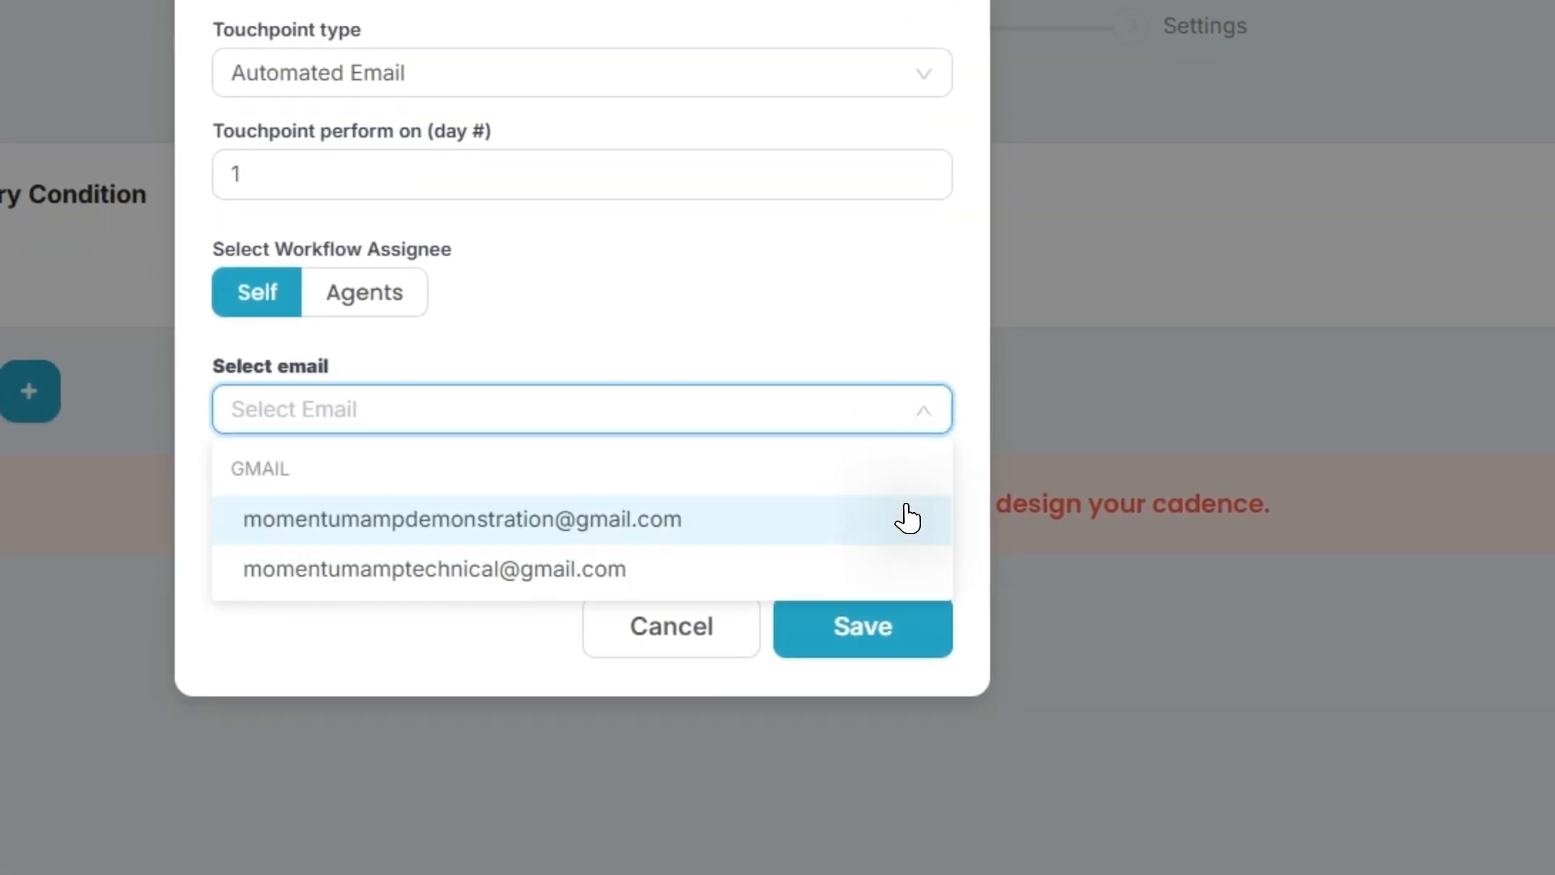
{"action": "left_click", "coordinate": [903, 560]}
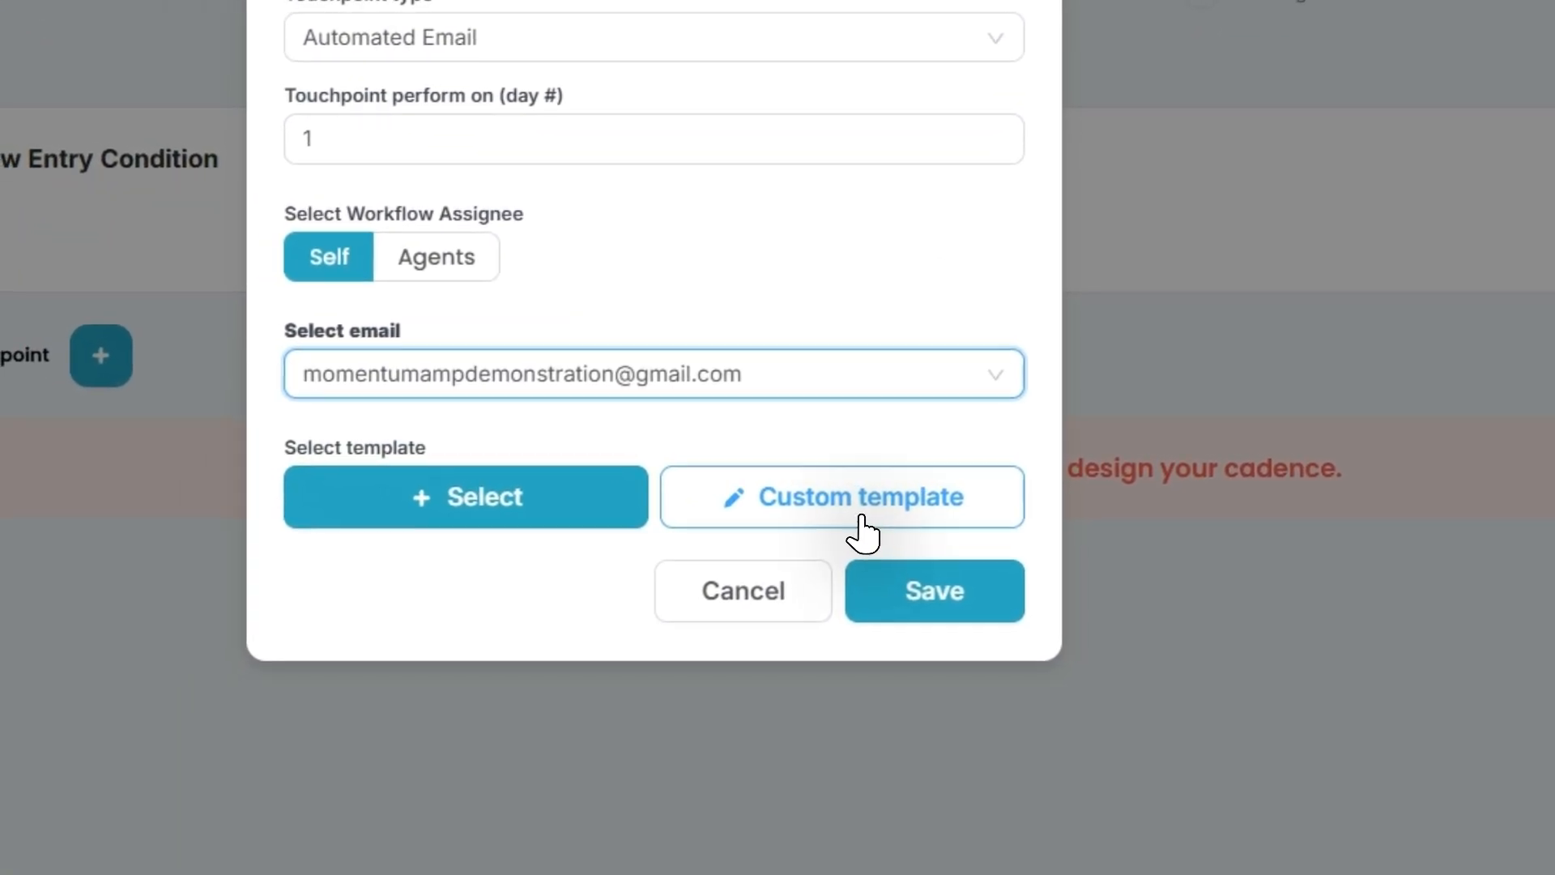
{"action": "left_click", "coordinate": [859, 517]}
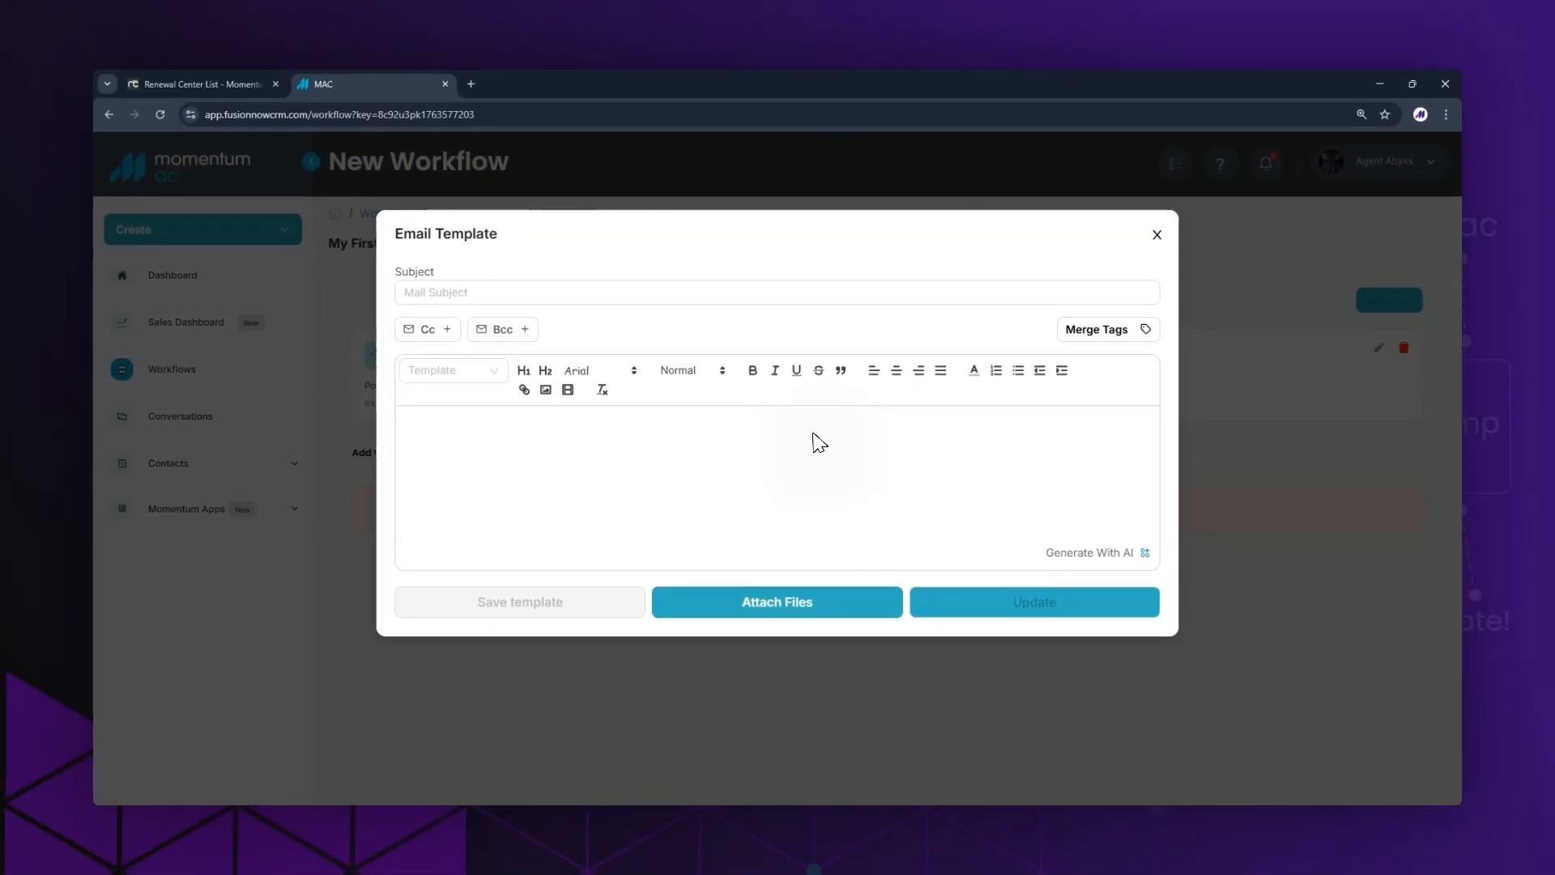
{"action": "left_click", "coordinate": [640, 296]}
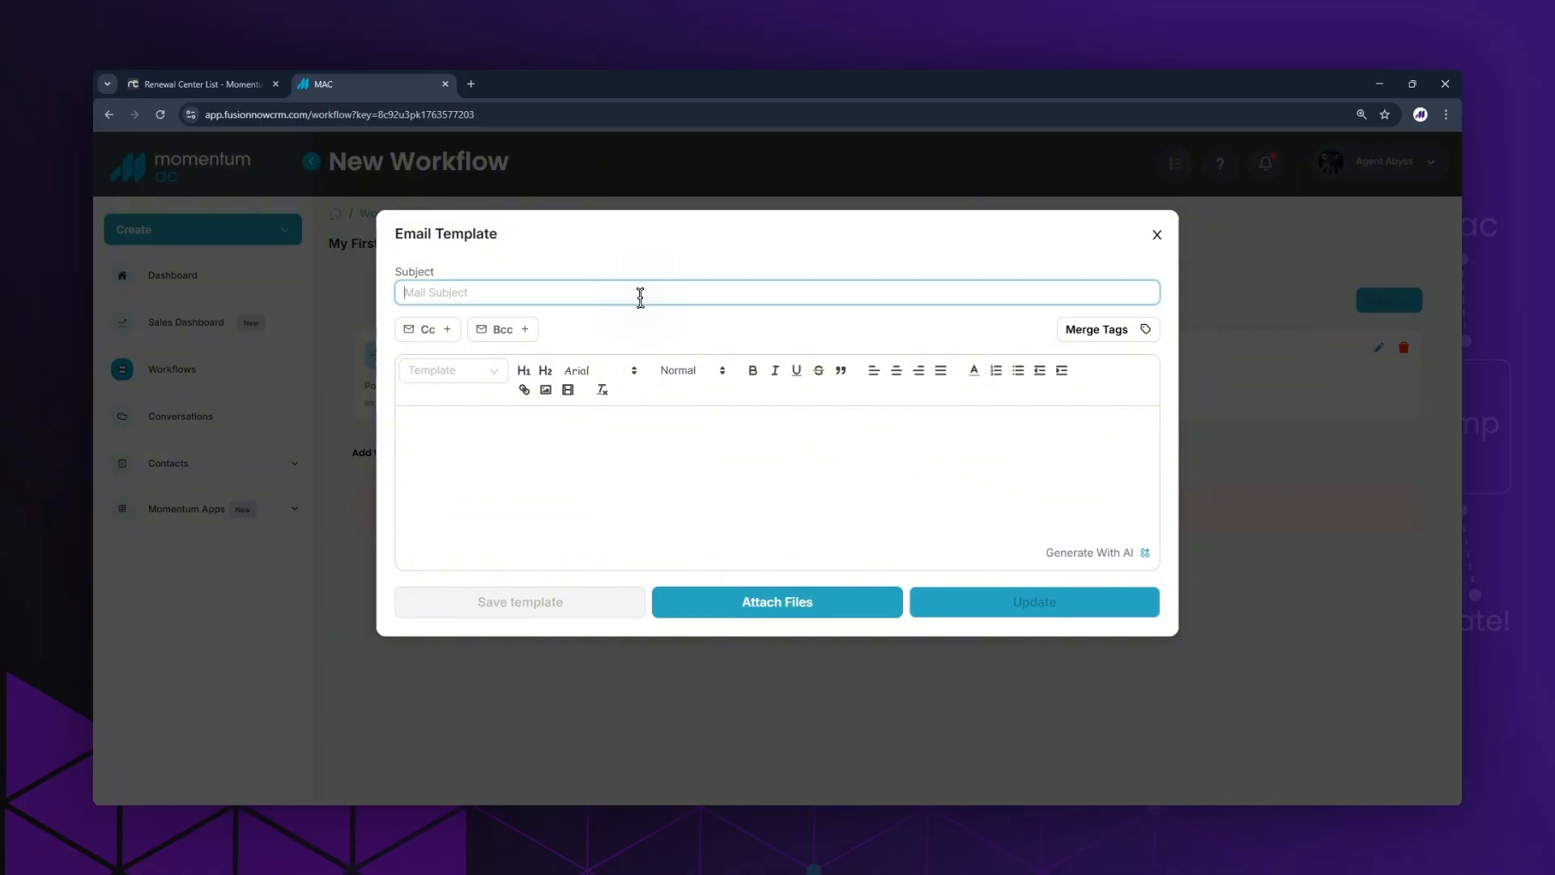
{"action": "type", "text": "Hi, your"}
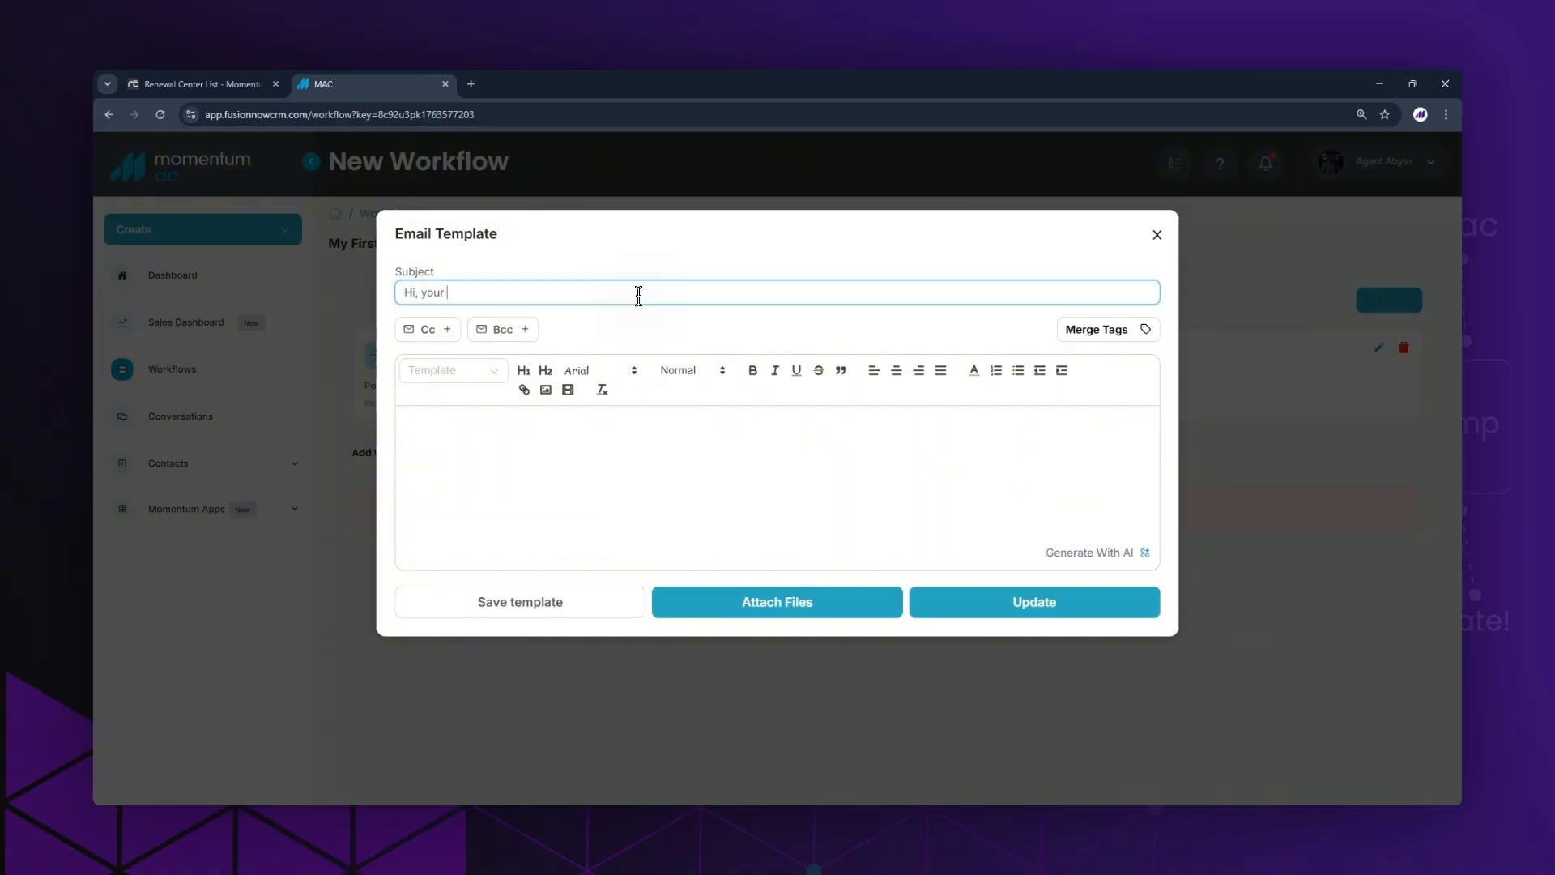
{"action": "type", "text": " policy expires in 30 days"}
Step: Write the email body as "Hello {Insured.Name}," using the Insured Full Name merge tag, followed by "Your message here"
{"action": "left_click", "coordinate": [587, 412]}
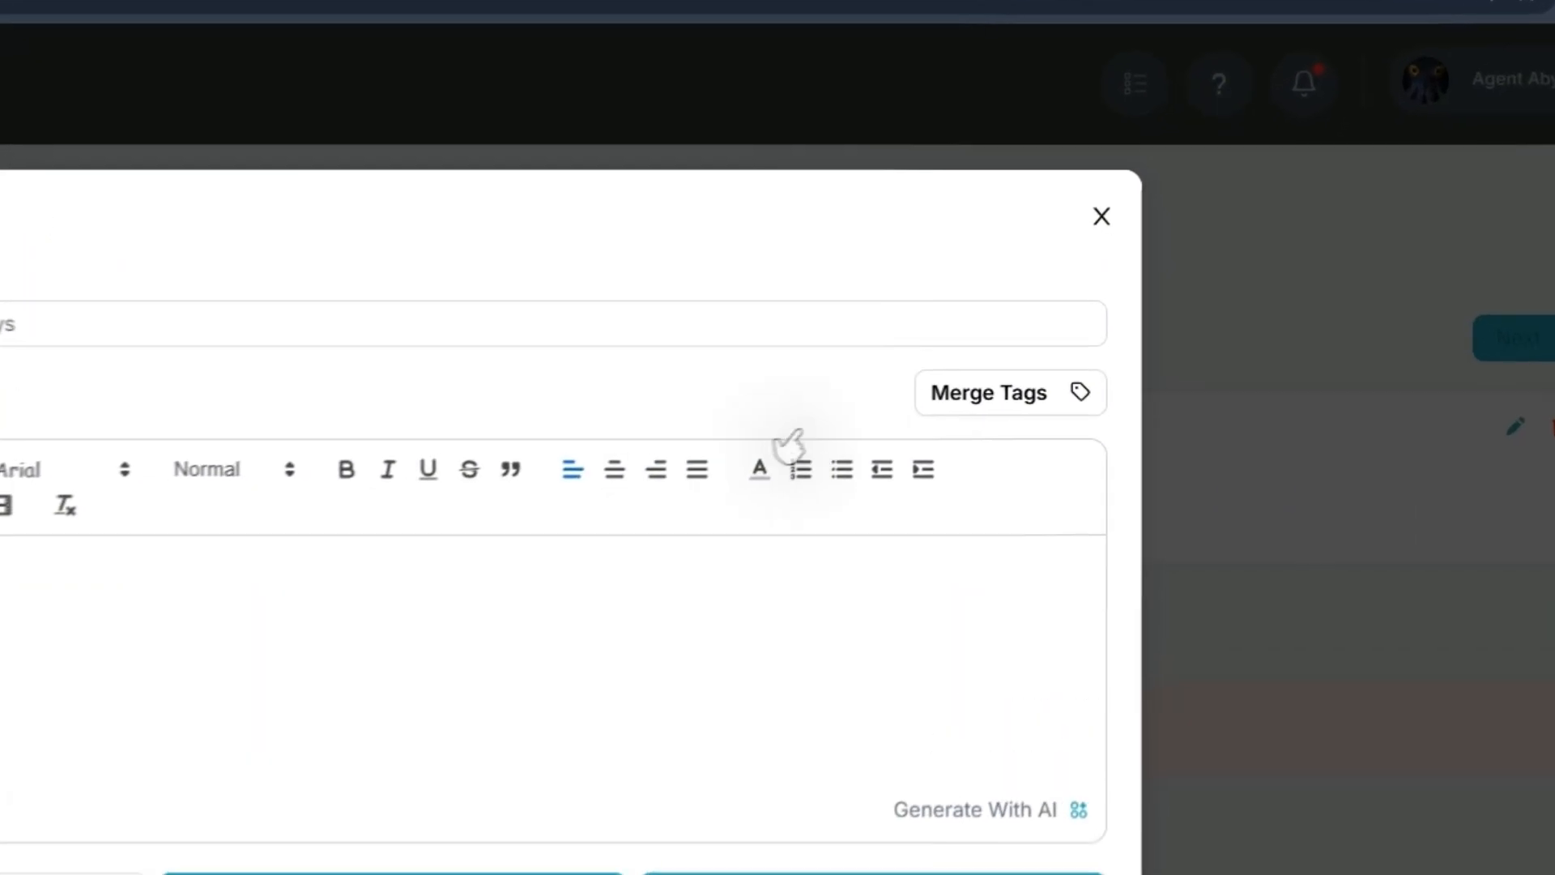
{"action": "left_click", "coordinate": [1074, 335]}
{"action": "left_click", "coordinate": [1170, 243]}
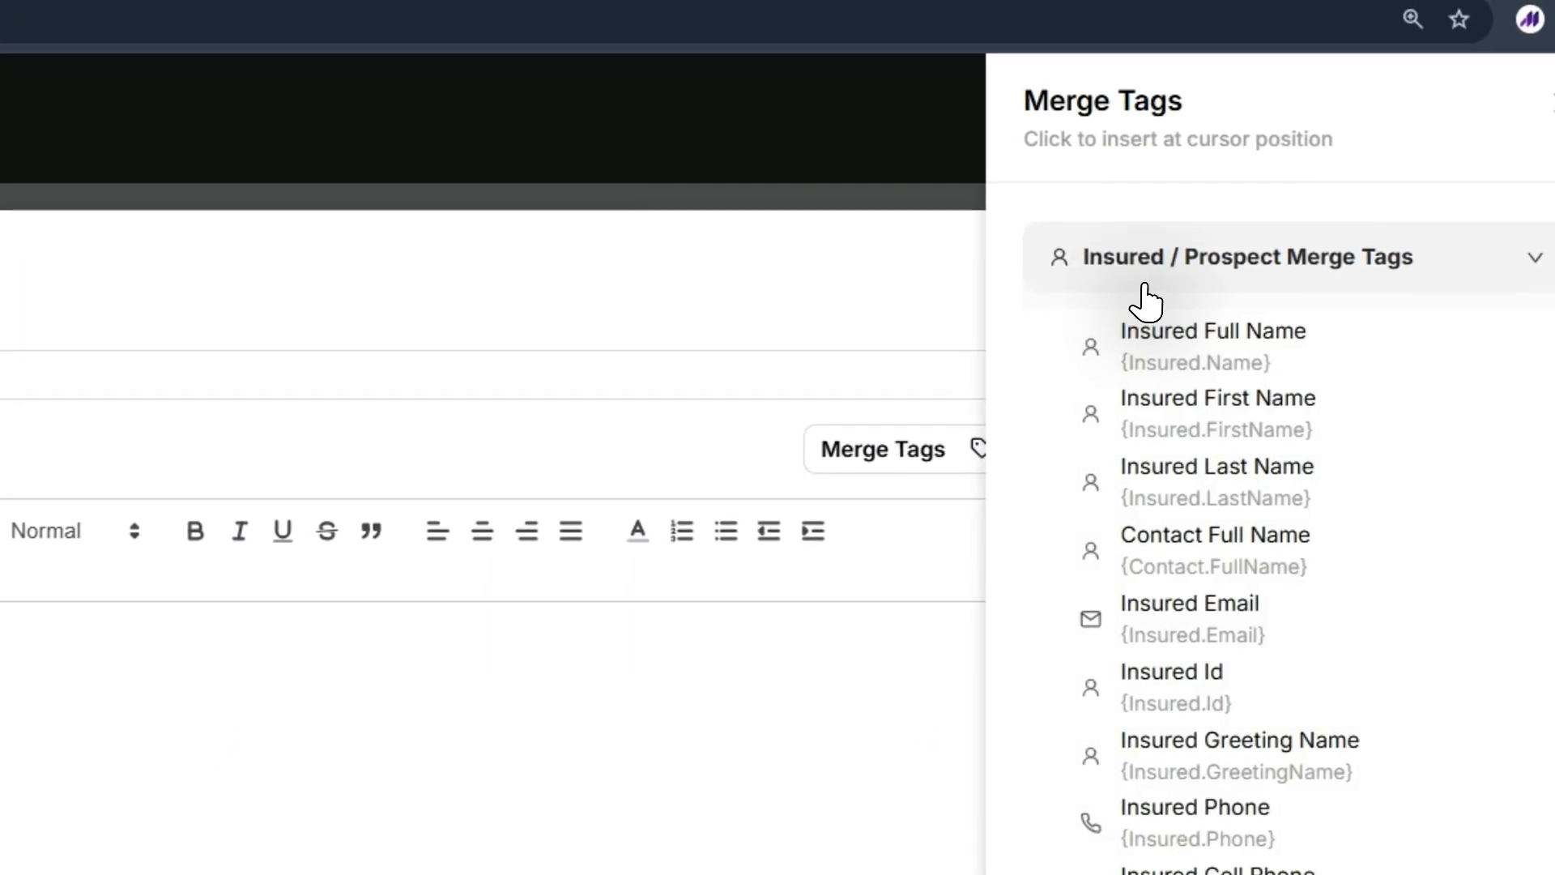
{"action": "left_click", "coordinate": [1149, 330]}
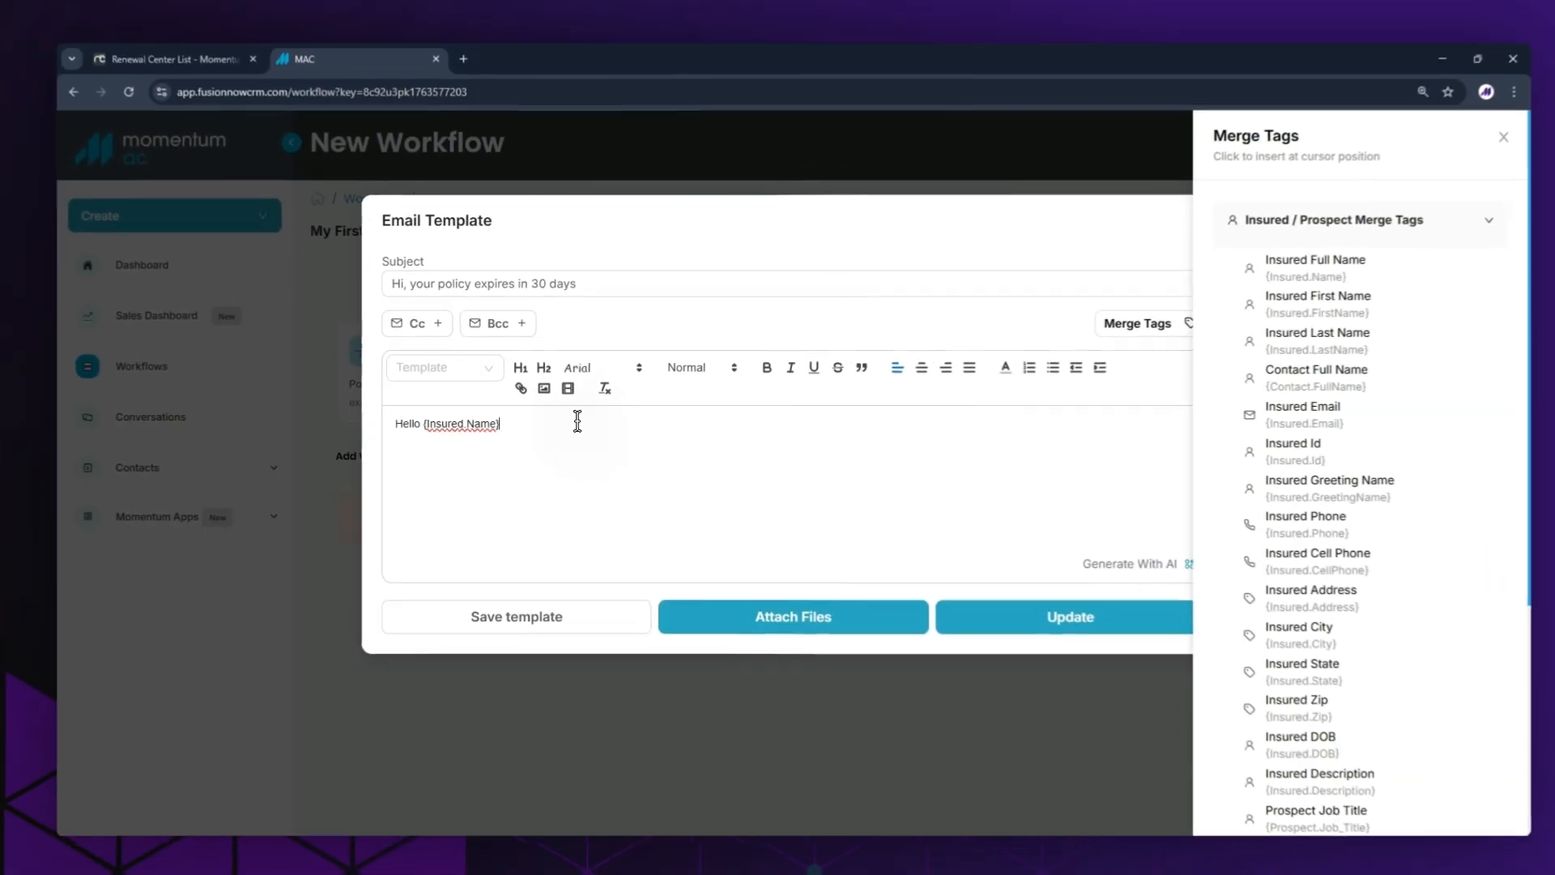
{"action": "type", "text": ","}
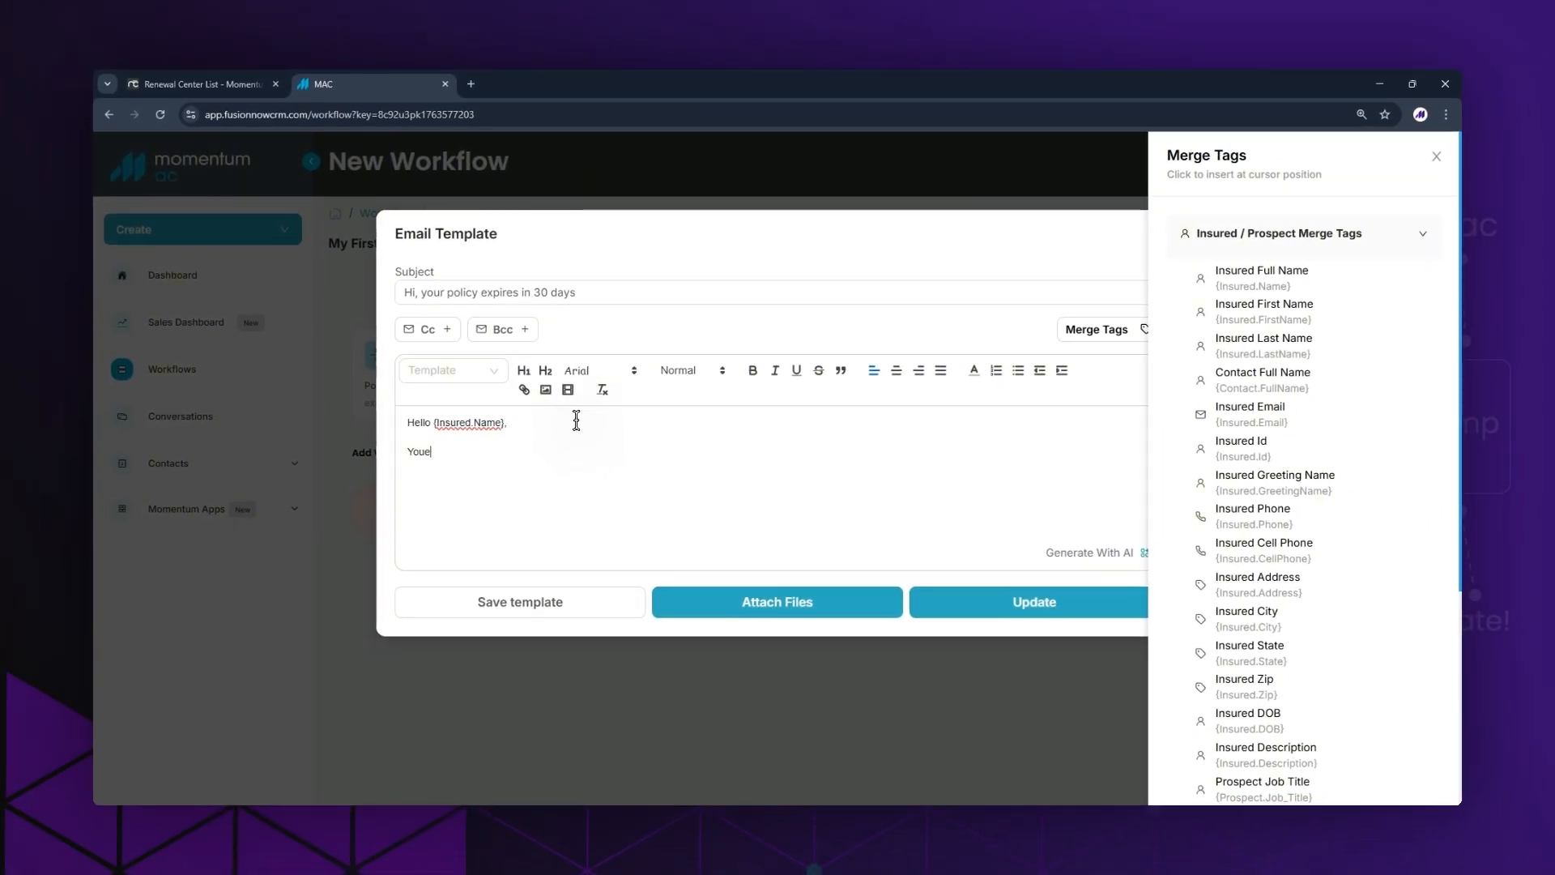
{"action": "type", "text": "essage her"}
{"action": "key", "text": "Return"}
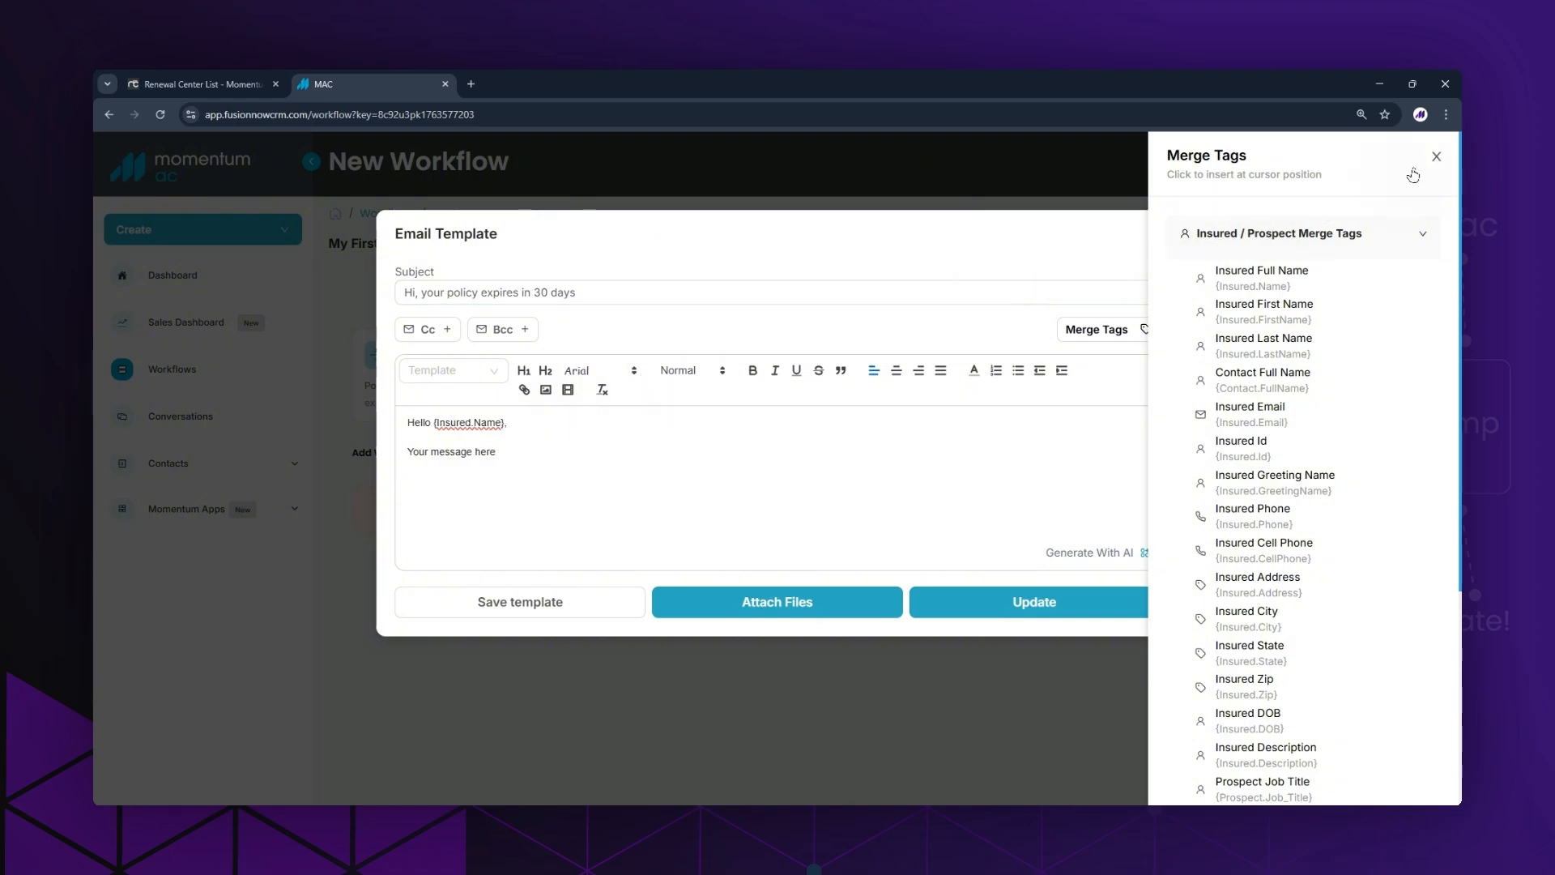
{"action": "left_click", "coordinate": [1436, 157]}
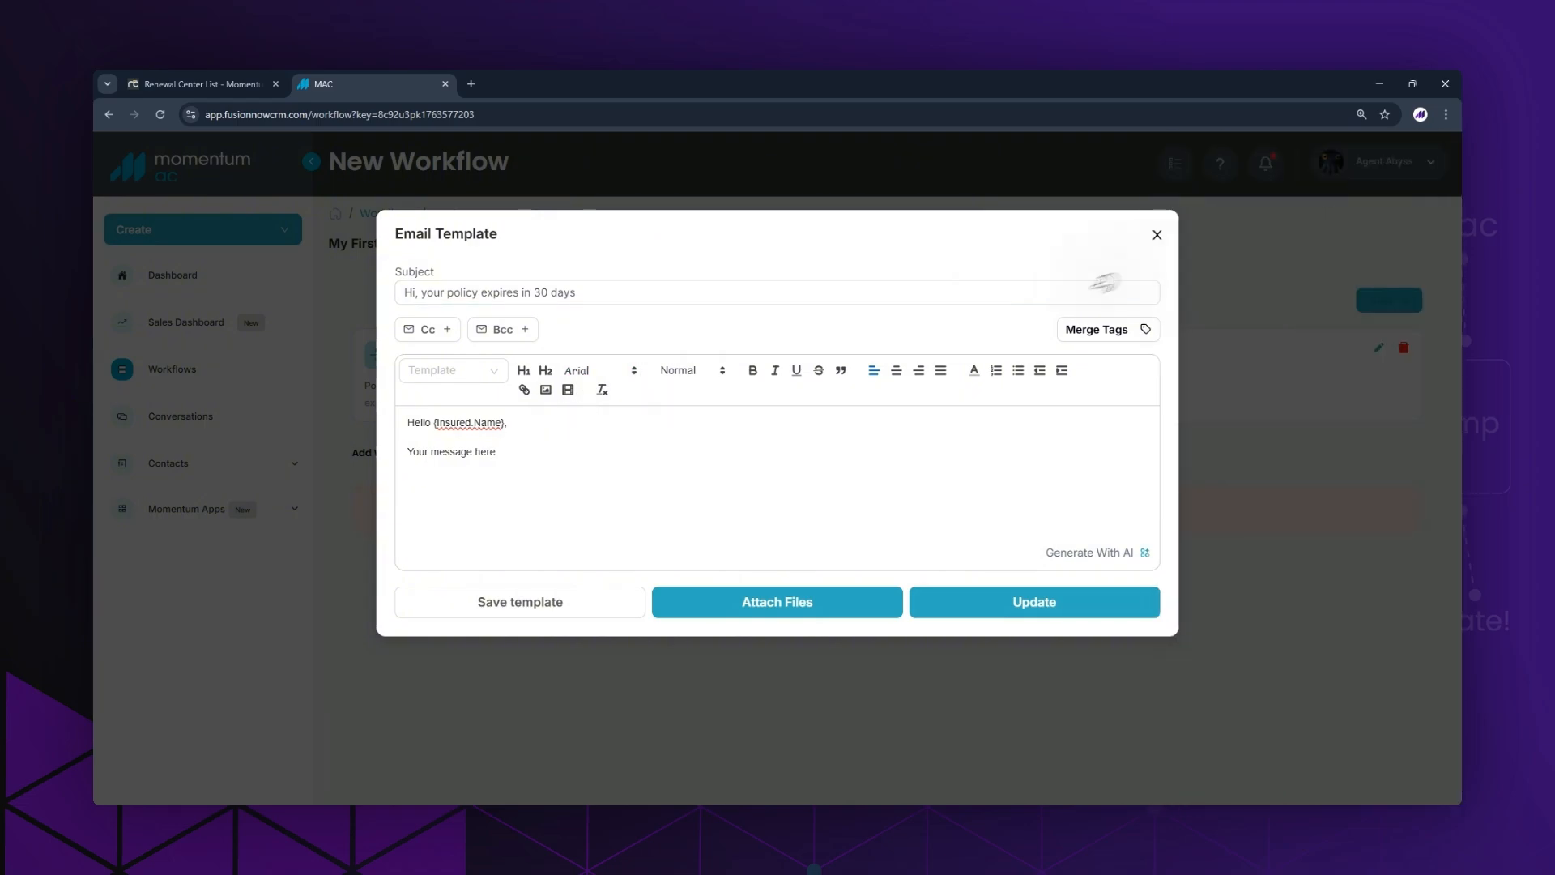
{"action": "left_click", "coordinate": [454, 478]}
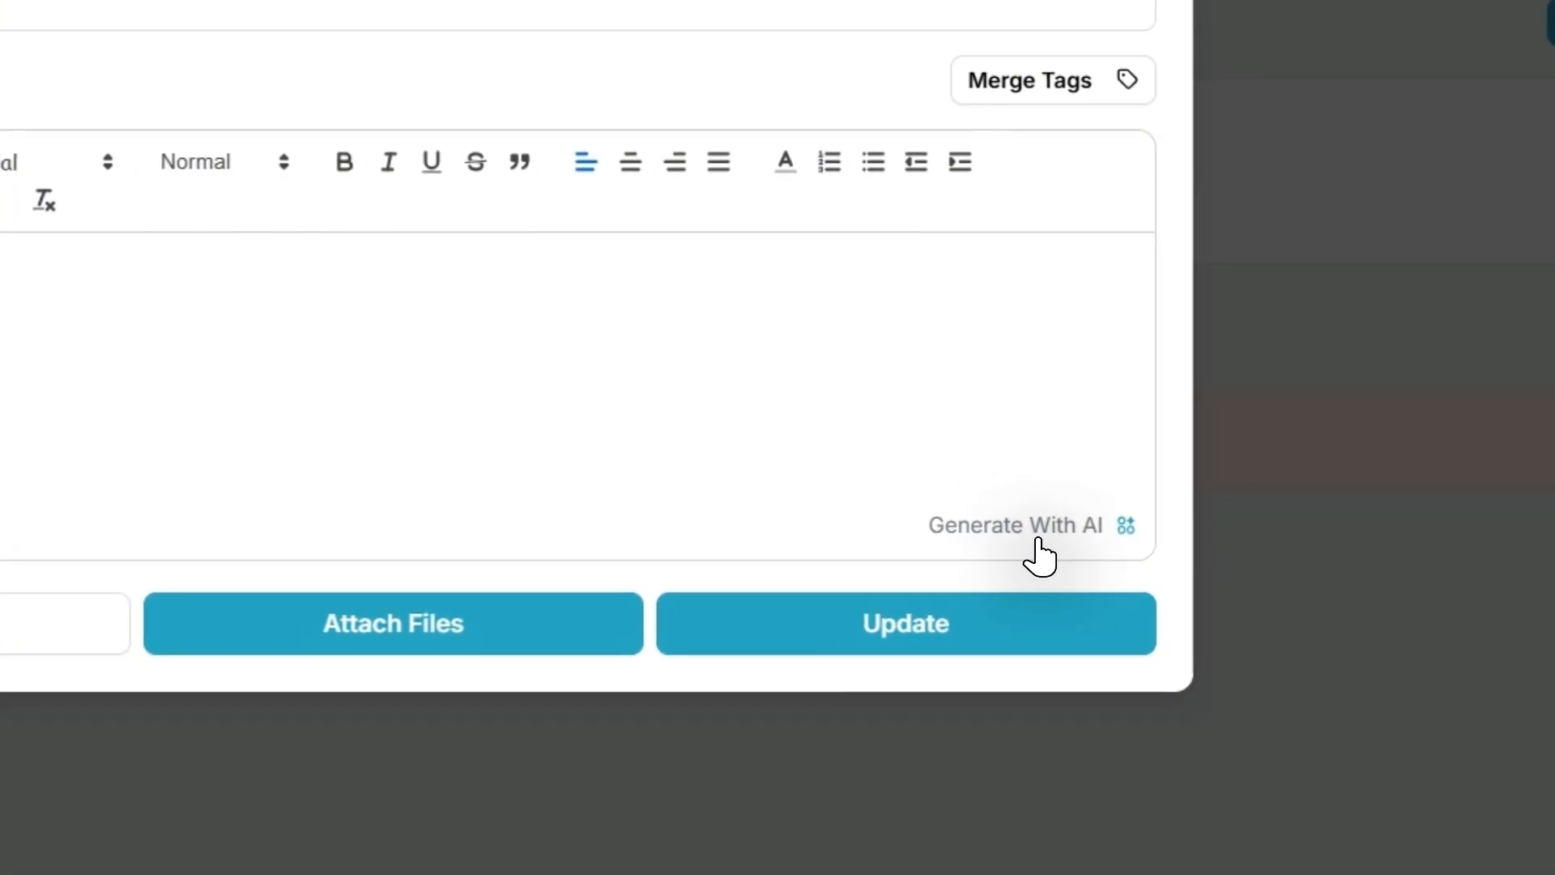
Step: Generate the email body with AI from the prompt "an email for policy expiration", use the draft, and save the email touchpoint
{"action": "left_click", "coordinate": [1033, 531]}
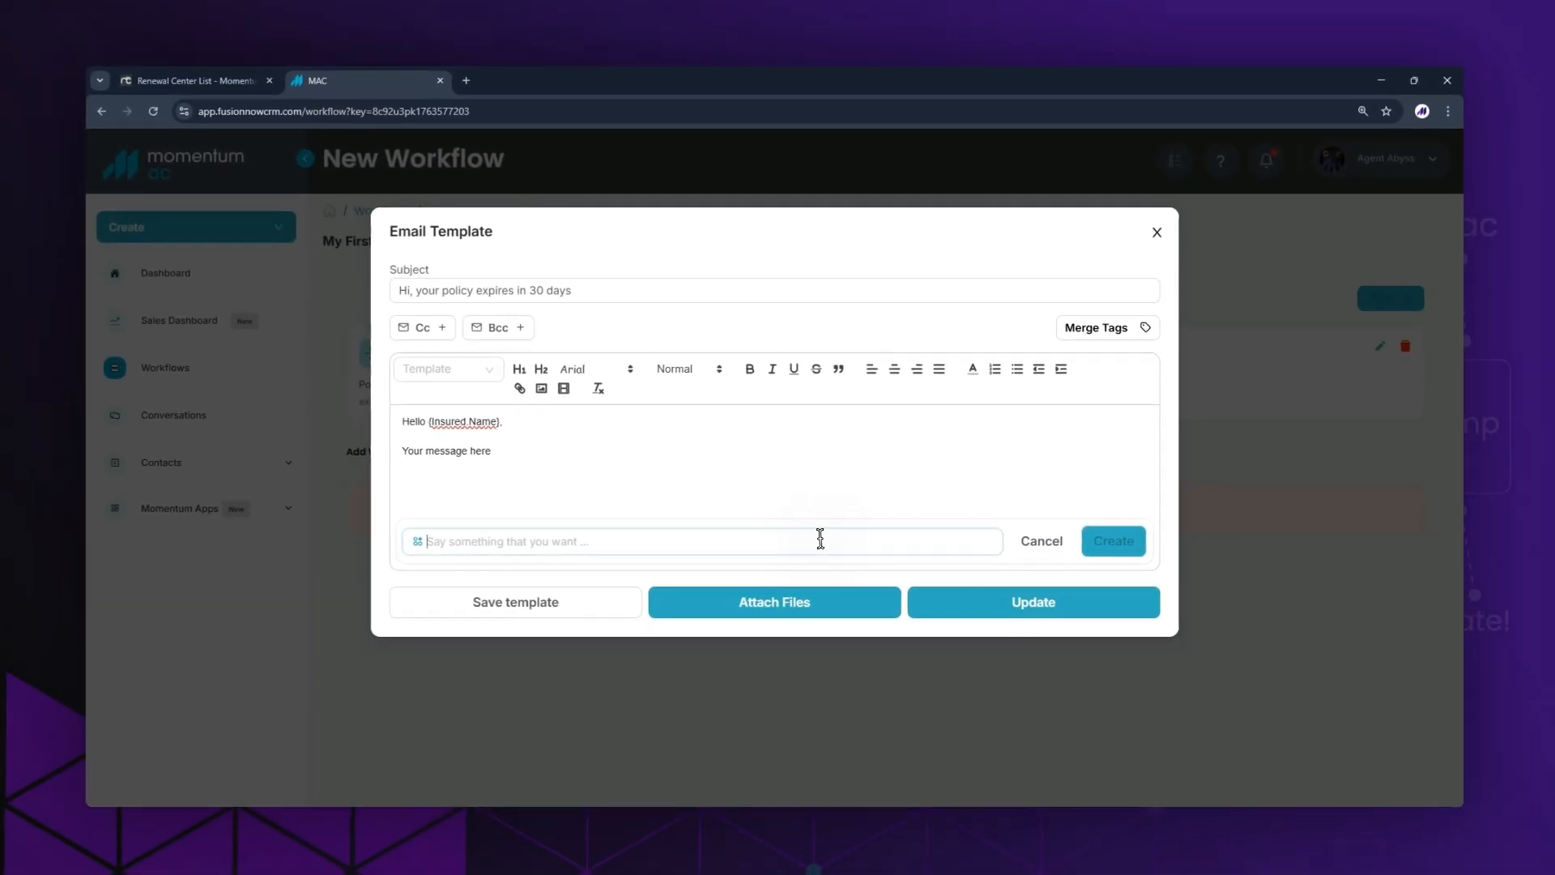
{"action": "type", "text": "an email for olkic"}
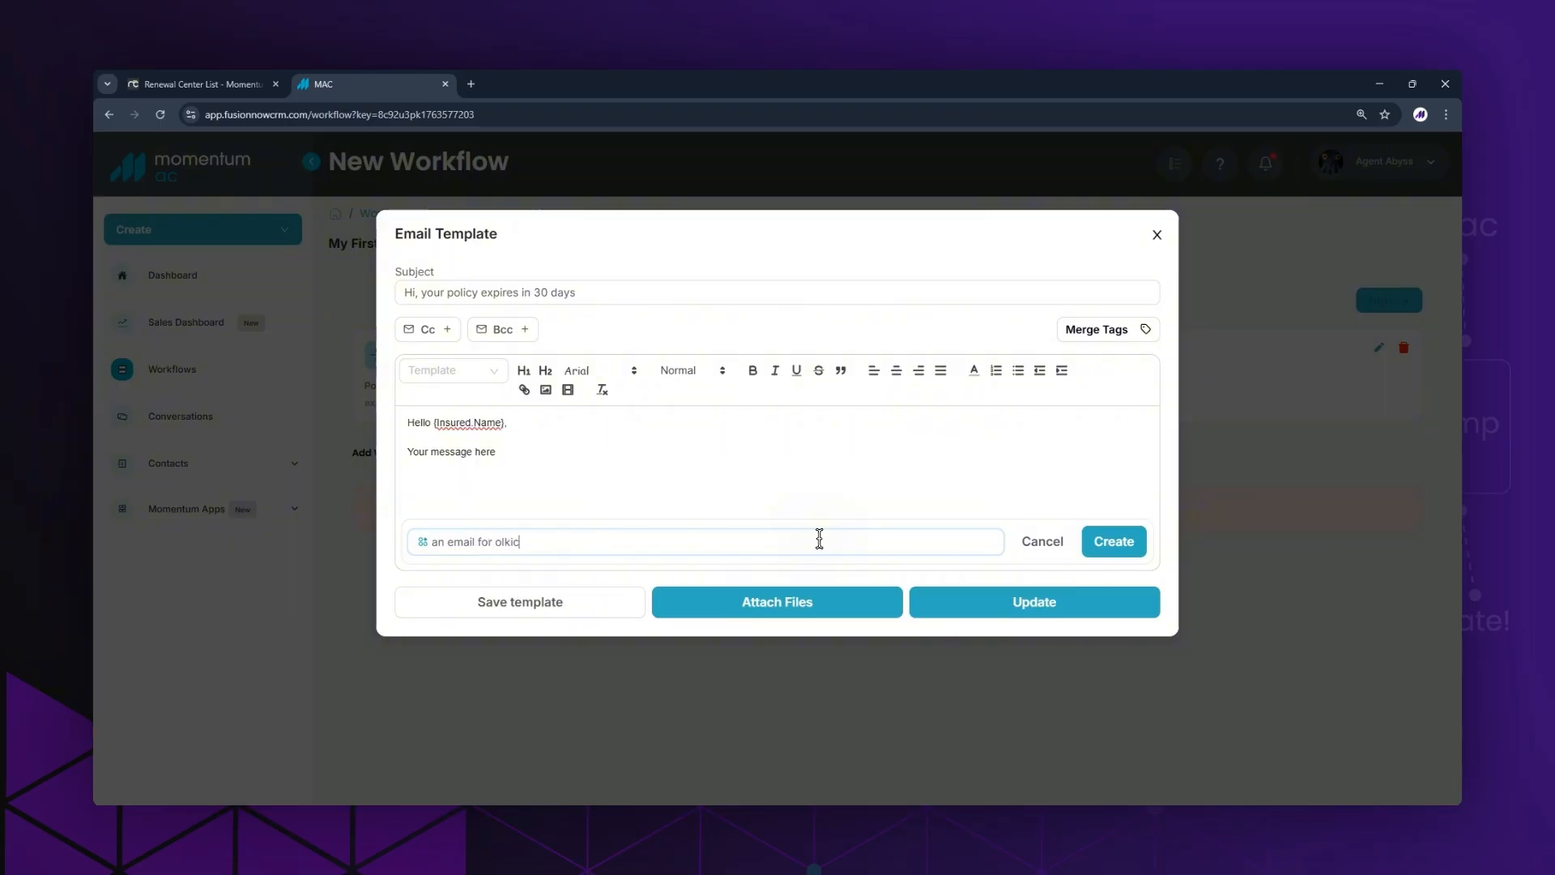
{"action": "key", "text": "BackSpace"}
{"action": "key", "text": "BackSpace"}
{"action": "key", "text": "BackSpace"}
{"action": "key", "text": "BackSpace"}
{"action": "key", "text": "BackSpace"}
{"action": "type", "text": "policy expiration"}
{"action": "left_click", "coordinate": [1115, 543]}
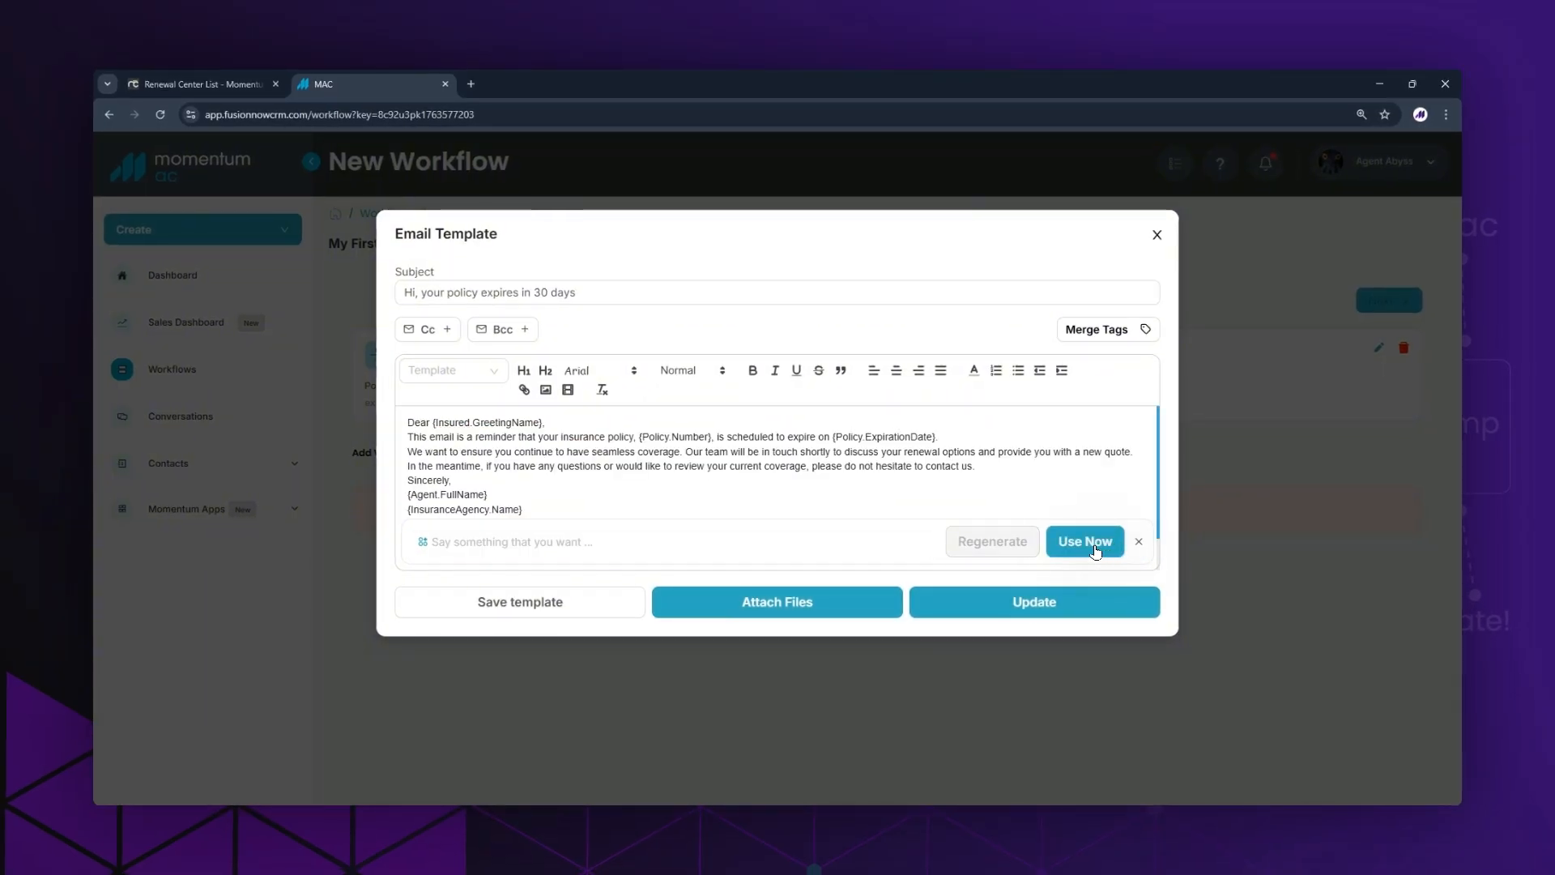
{"action": "left_click", "coordinate": [1094, 547]}
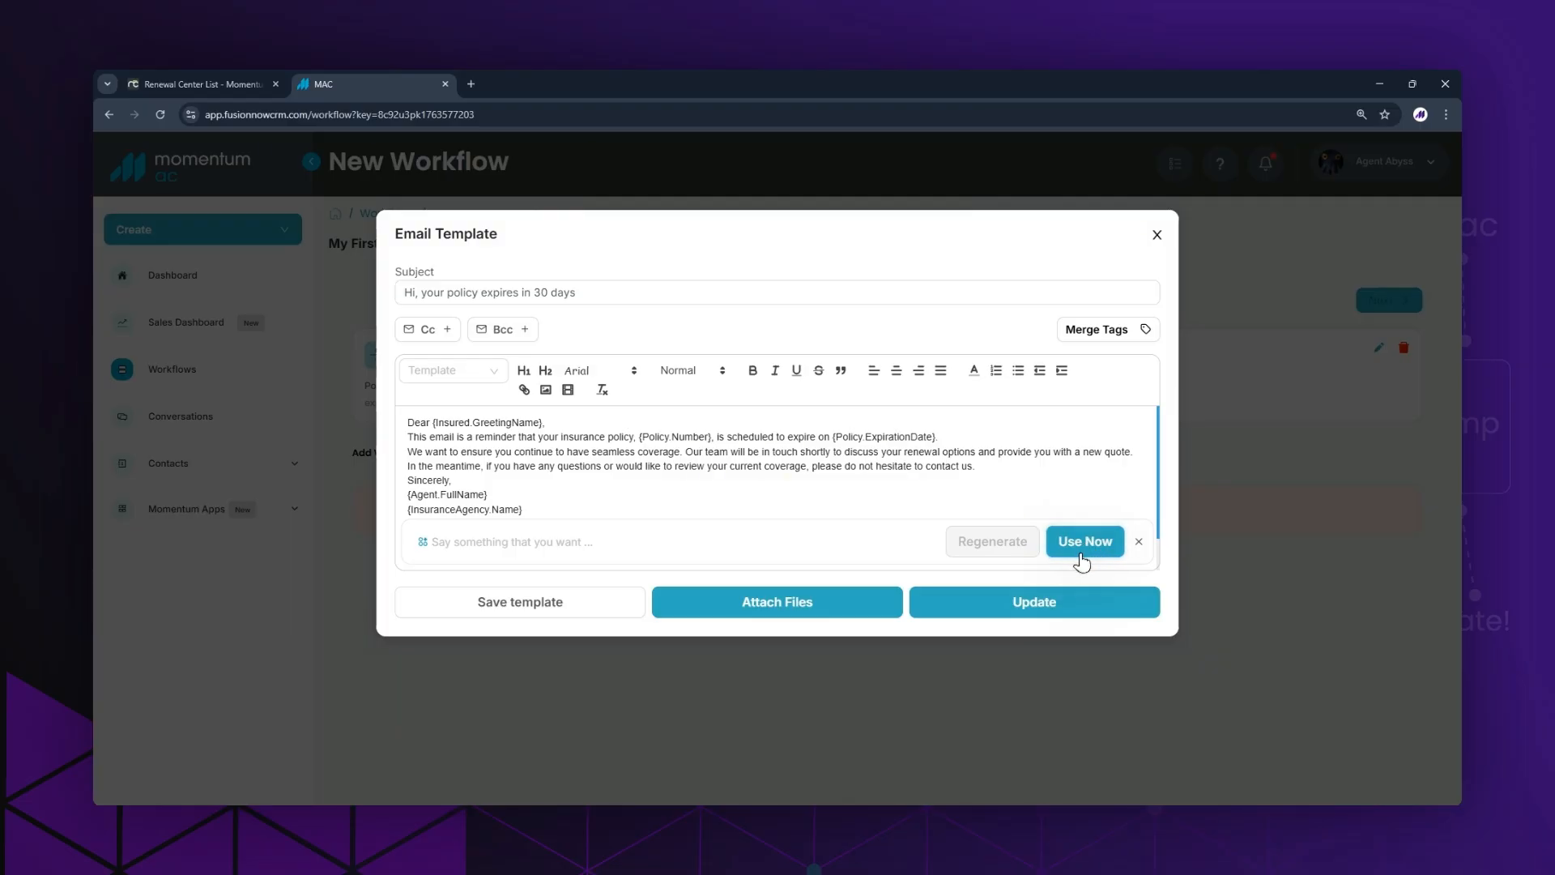
{"action": "left_click", "coordinate": [1048, 602]}
{"action": "left_click", "coordinate": [931, 584]}
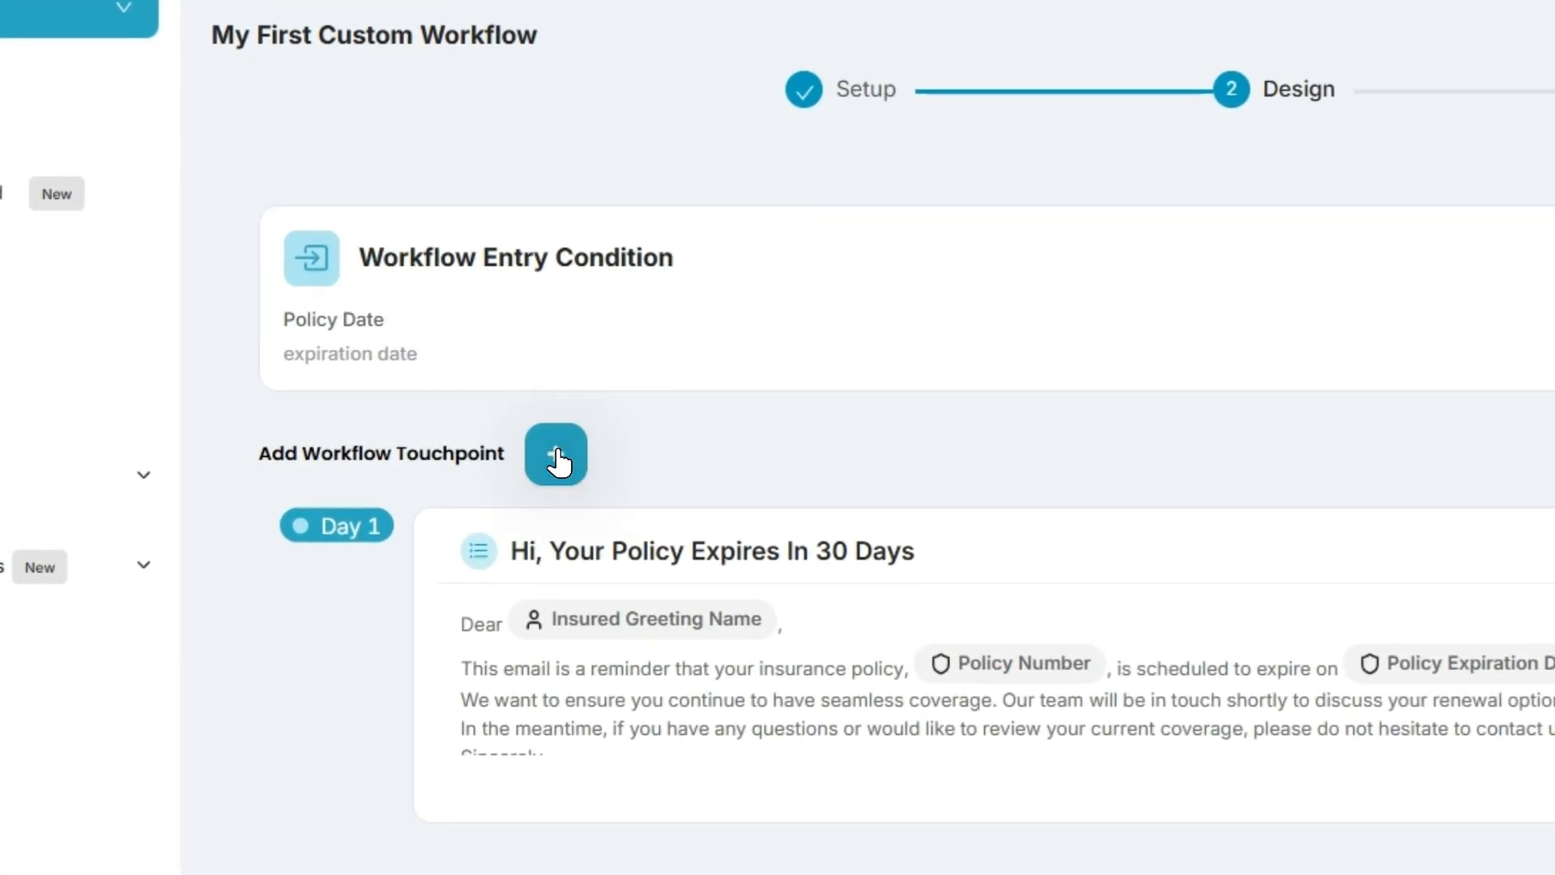
Step: Add an Automated SMS touchpoint performed on day 1 and start a custom template for it
{"action": "left_click", "coordinate": [503, 453]}
{"action": "left_click", "coordinate": [994, 138]}
{"action": "left_click", "coordinate": [952, 296]}
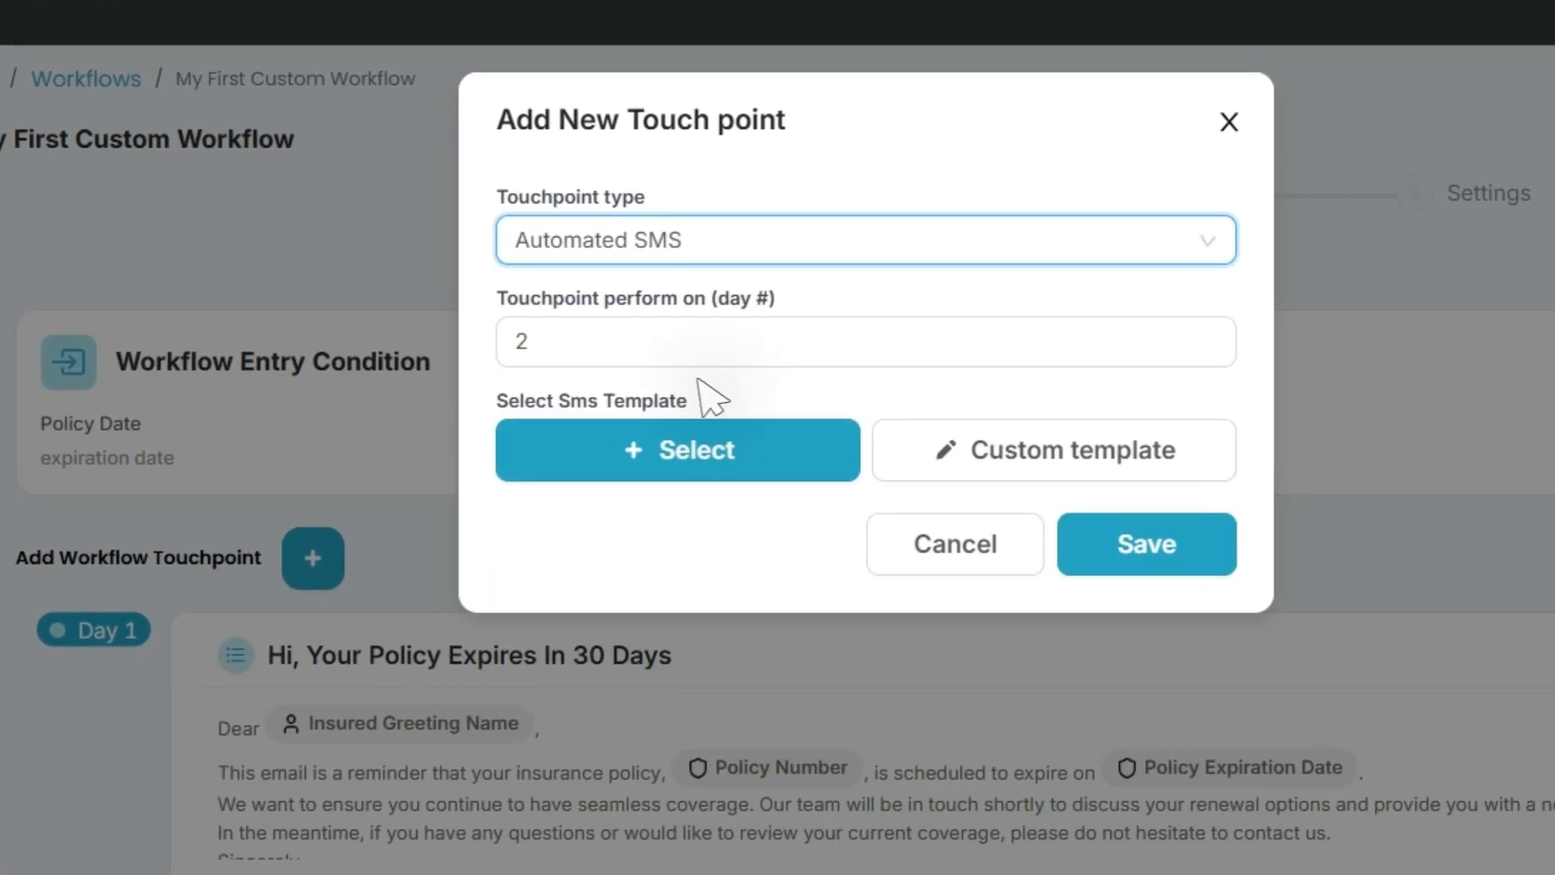
{"action": "double_click", "coordinate": [734, 240]}
{"action": "type", "text": "1"}
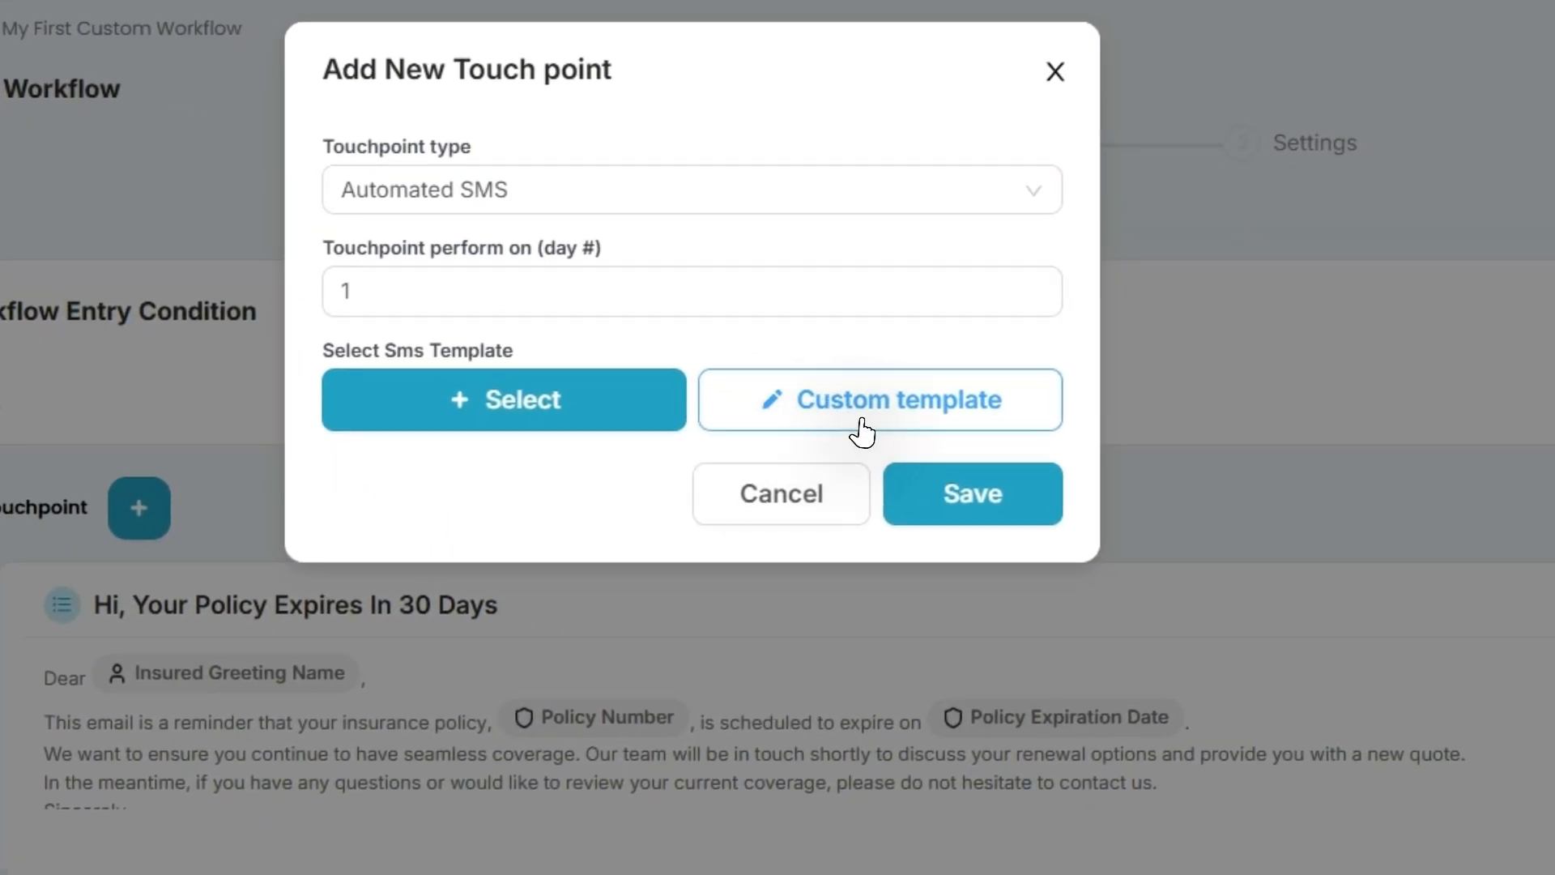
{"action": "left_click", "coordinate": [1191, 478]}
Step: Name the template SMS to Insured, write "Hi {Insured.FirstName}, This is a reminder that your policy expires in 30 days." plus a help phone number, and save
{"action": "left_click", "coordinate": [630, 291]}
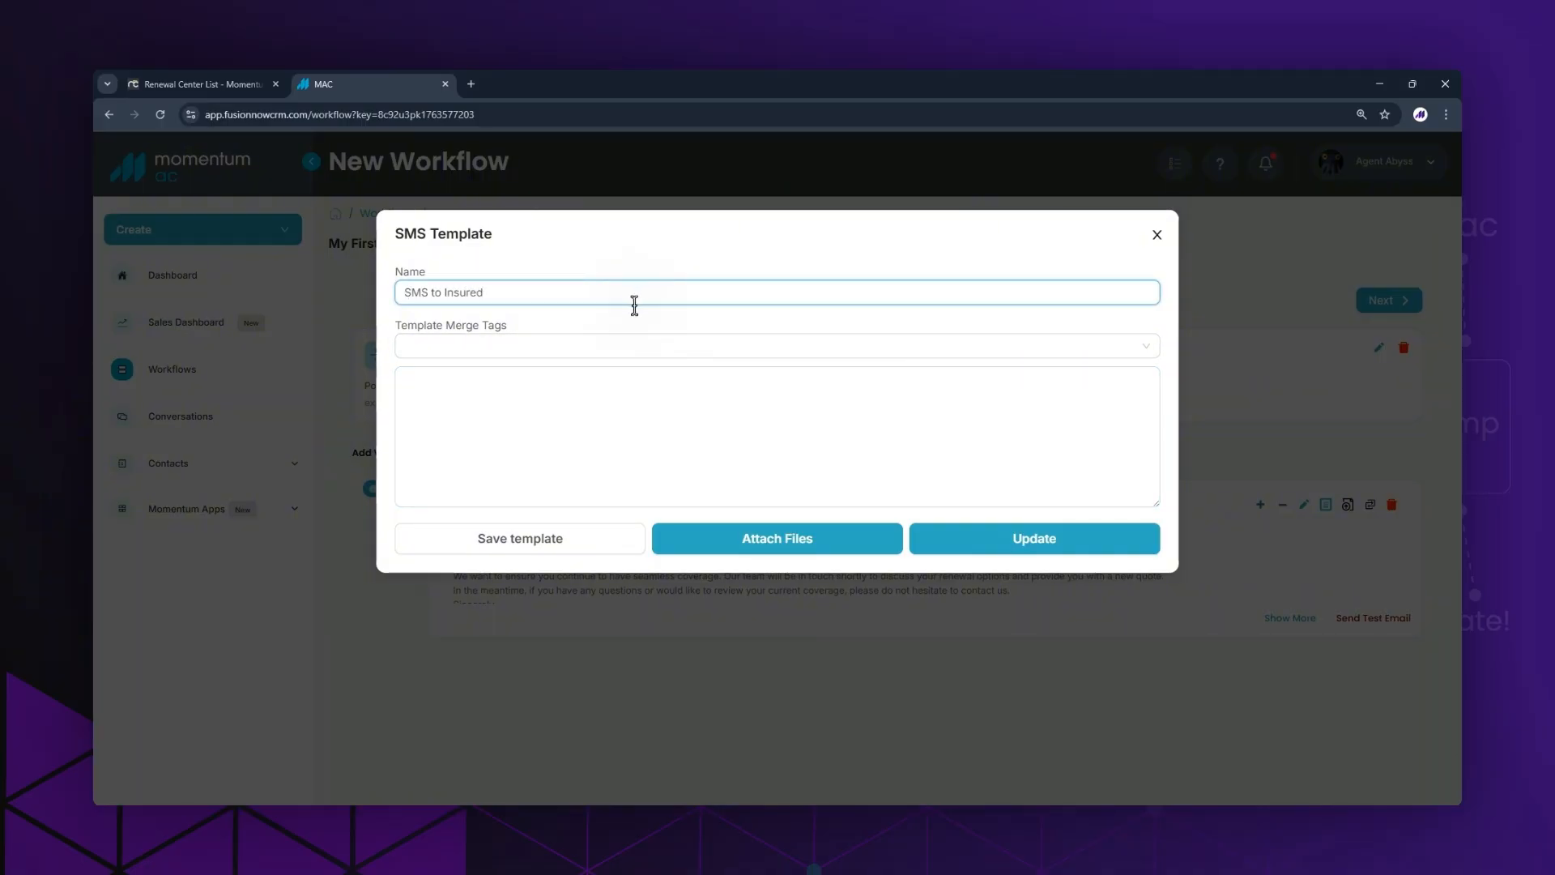
{"action": "left_click", "coordinate": [580, 374]}
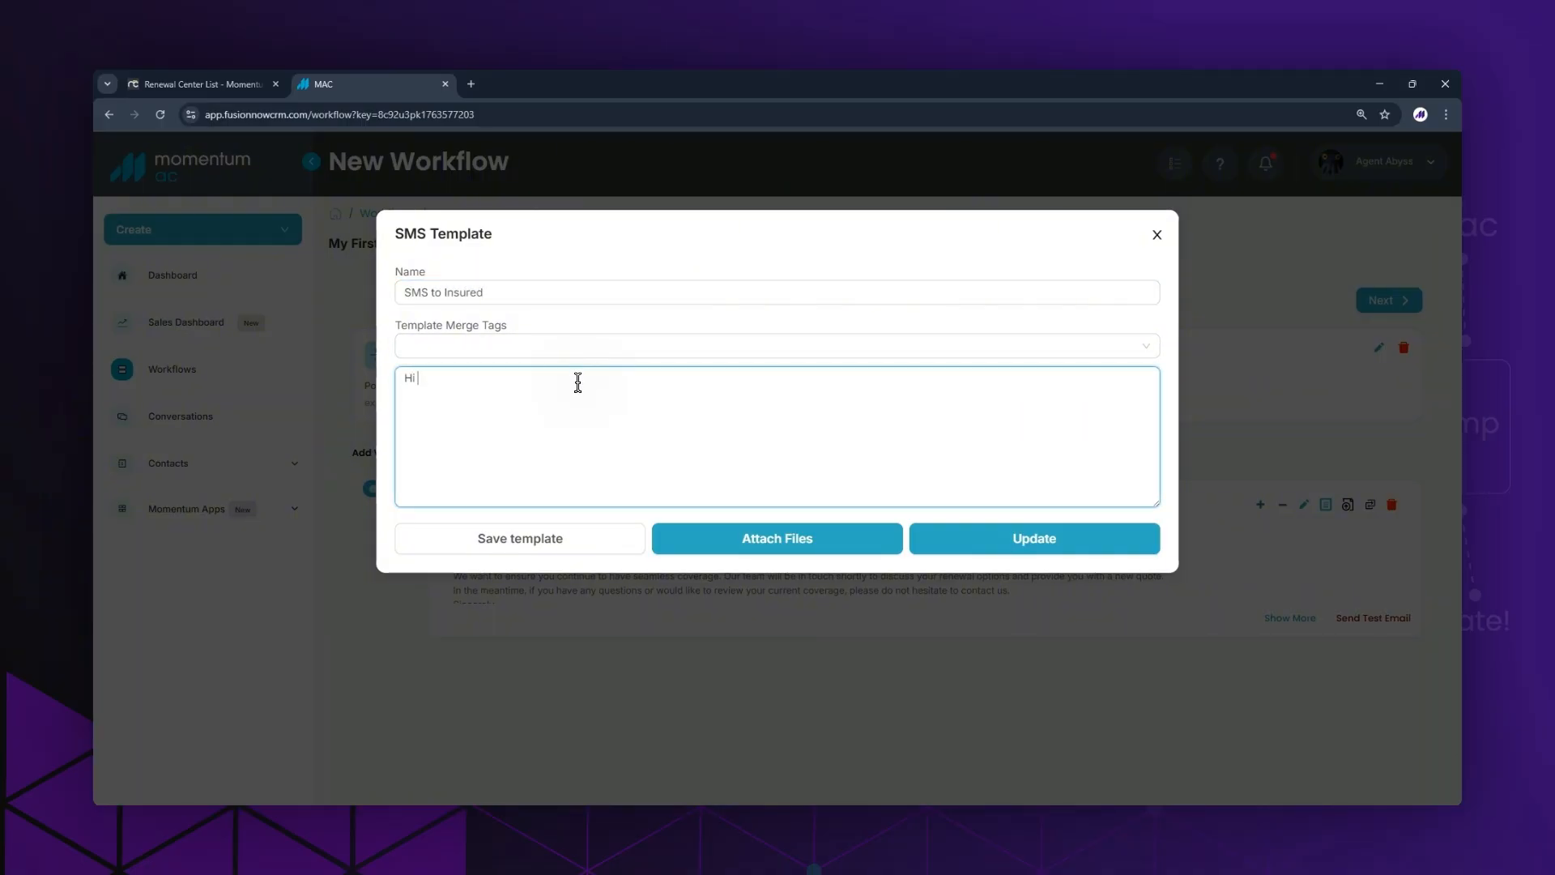
{"action": "left_click", "coordinate": [596, 351]}
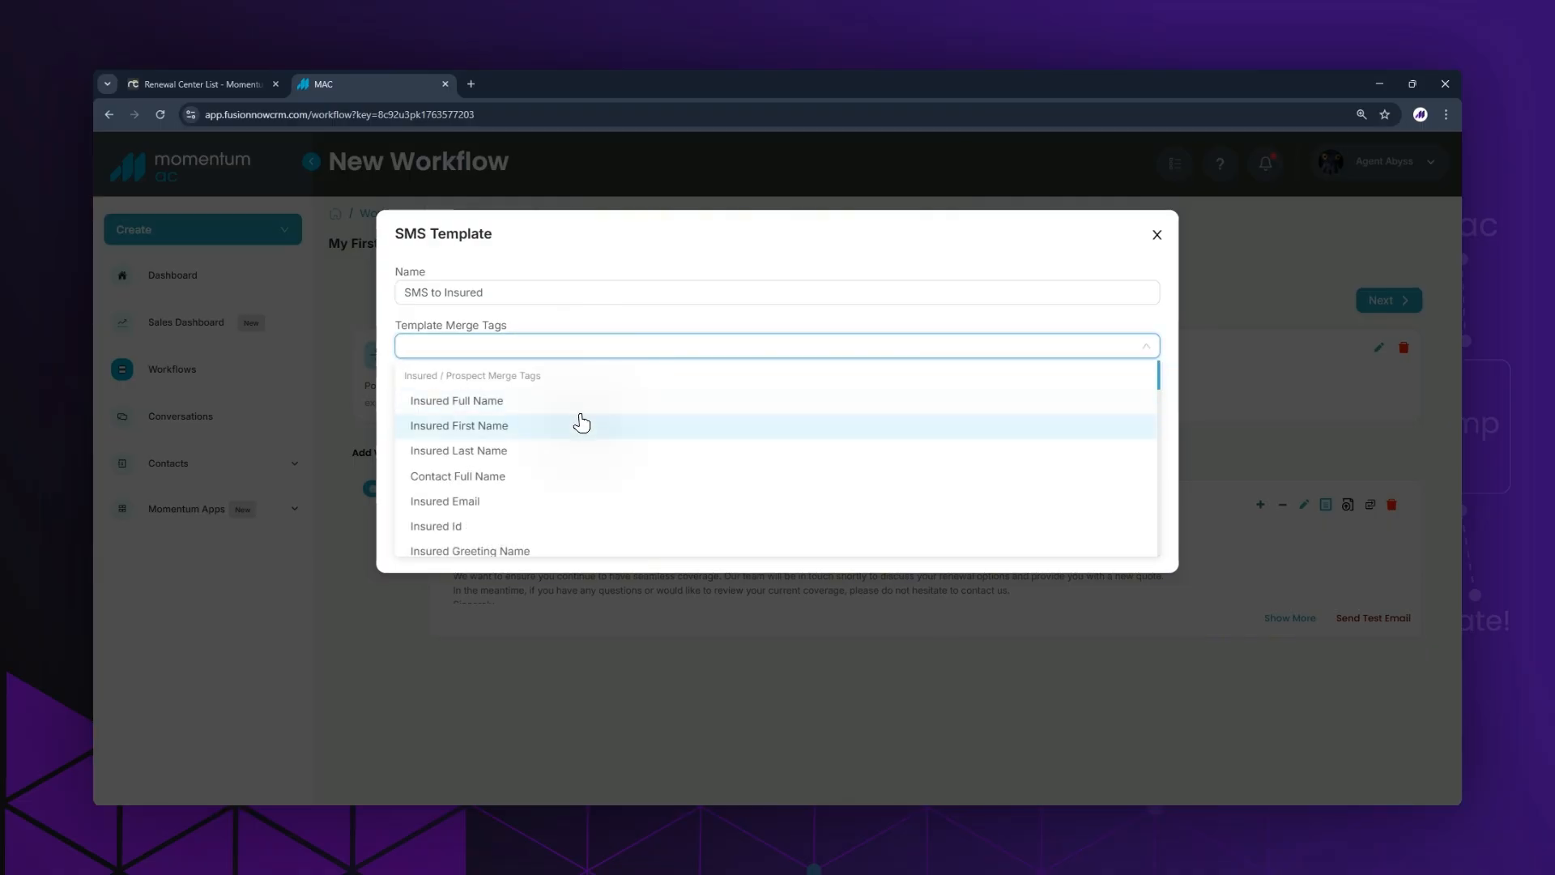
{"action": "left_click", "coordinate": [579, 427]}
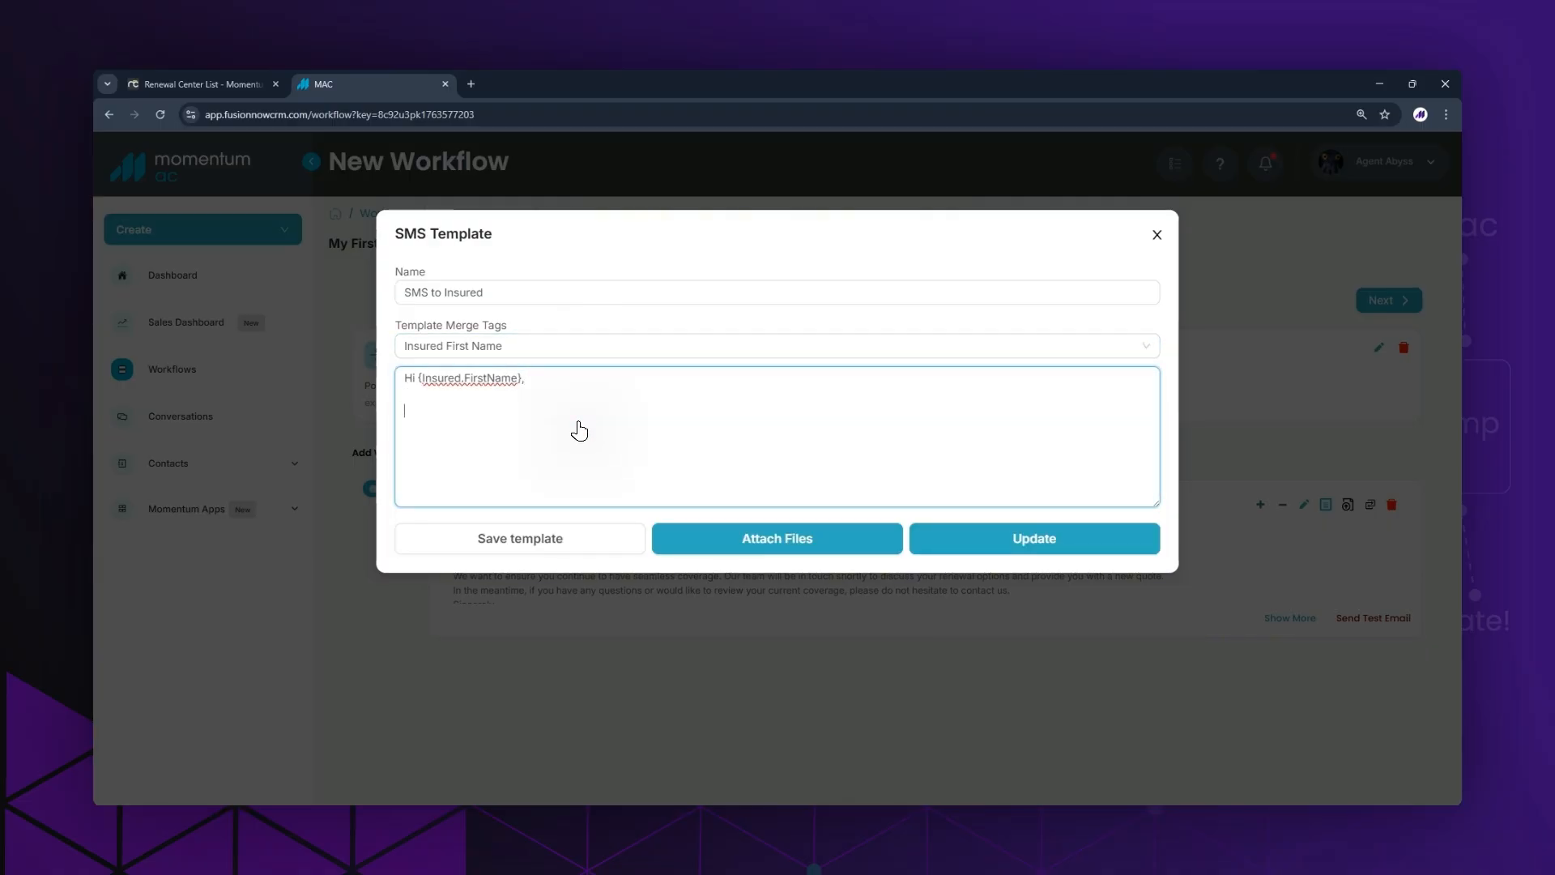
{"action": "type", "text": "r"}
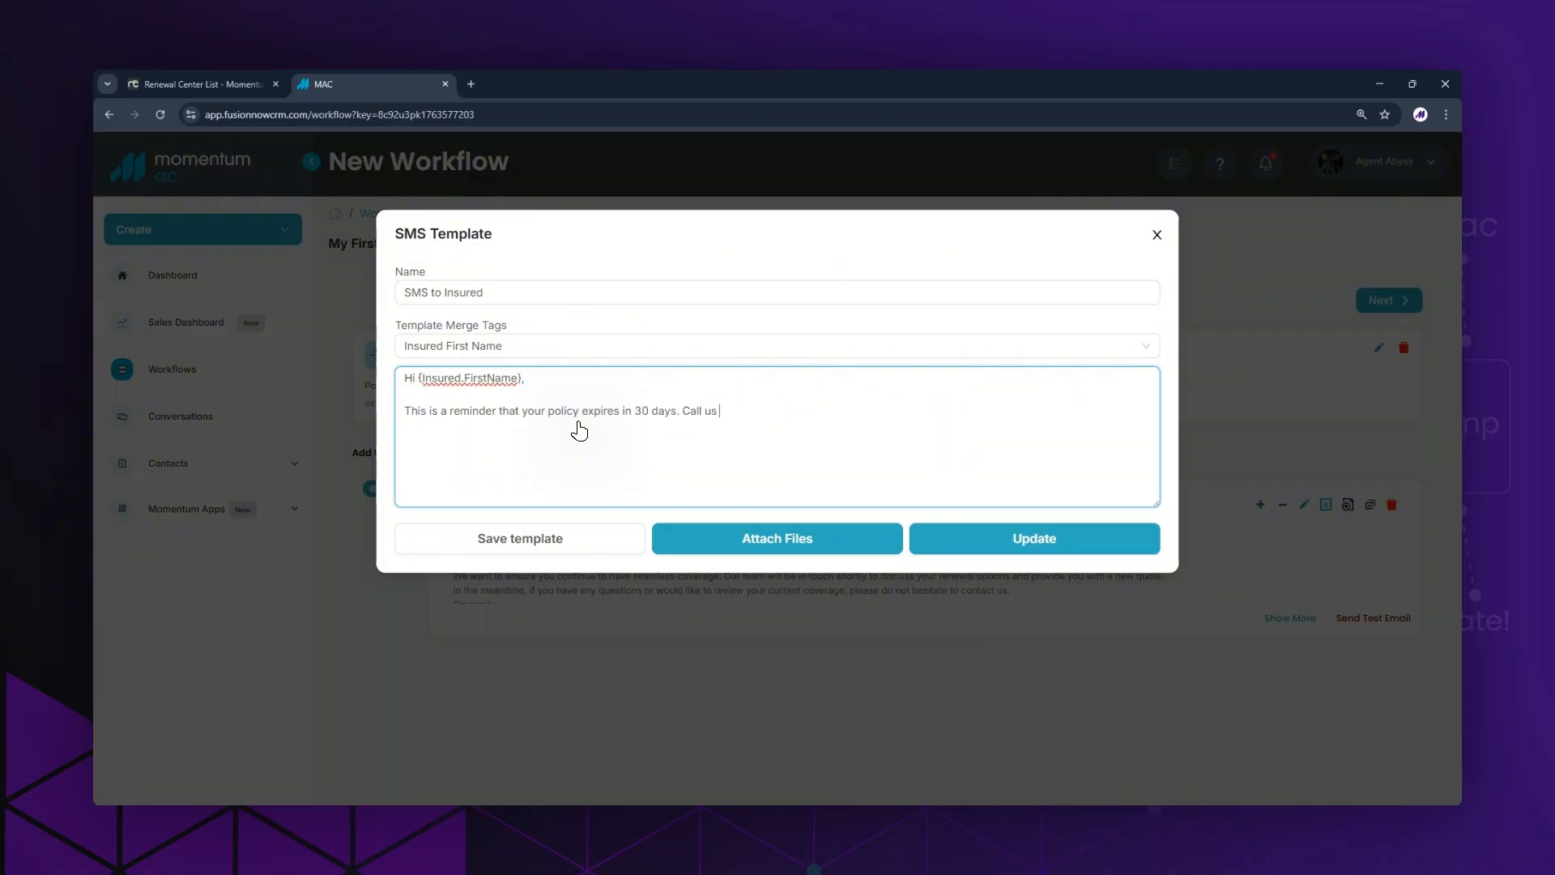
{"action": "type", "text": "111-222-3333 if you need help."}
{"action": "left_click", "coordinate": [979, 536]}
{"action": "left_click", "coordinate": [918, 447]}
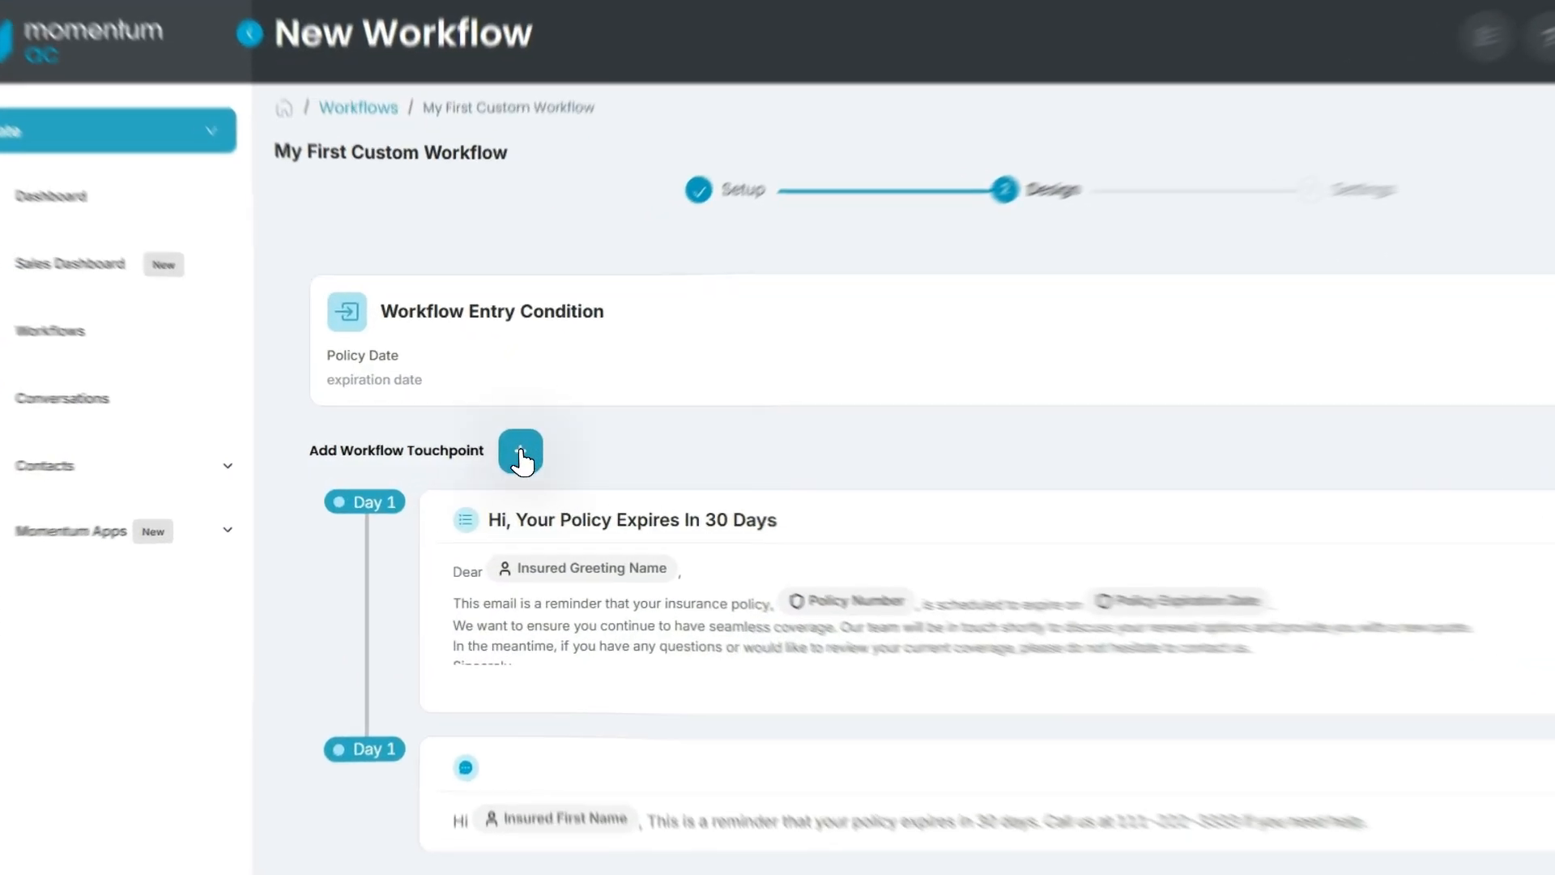
Step: Add a new workflow touchpoint of type Note and set it to be performed on day 5
{"action": "left_click", "coordinate": [501, 453]}
{"action": "left_click", "coordinate": [731, 308]}
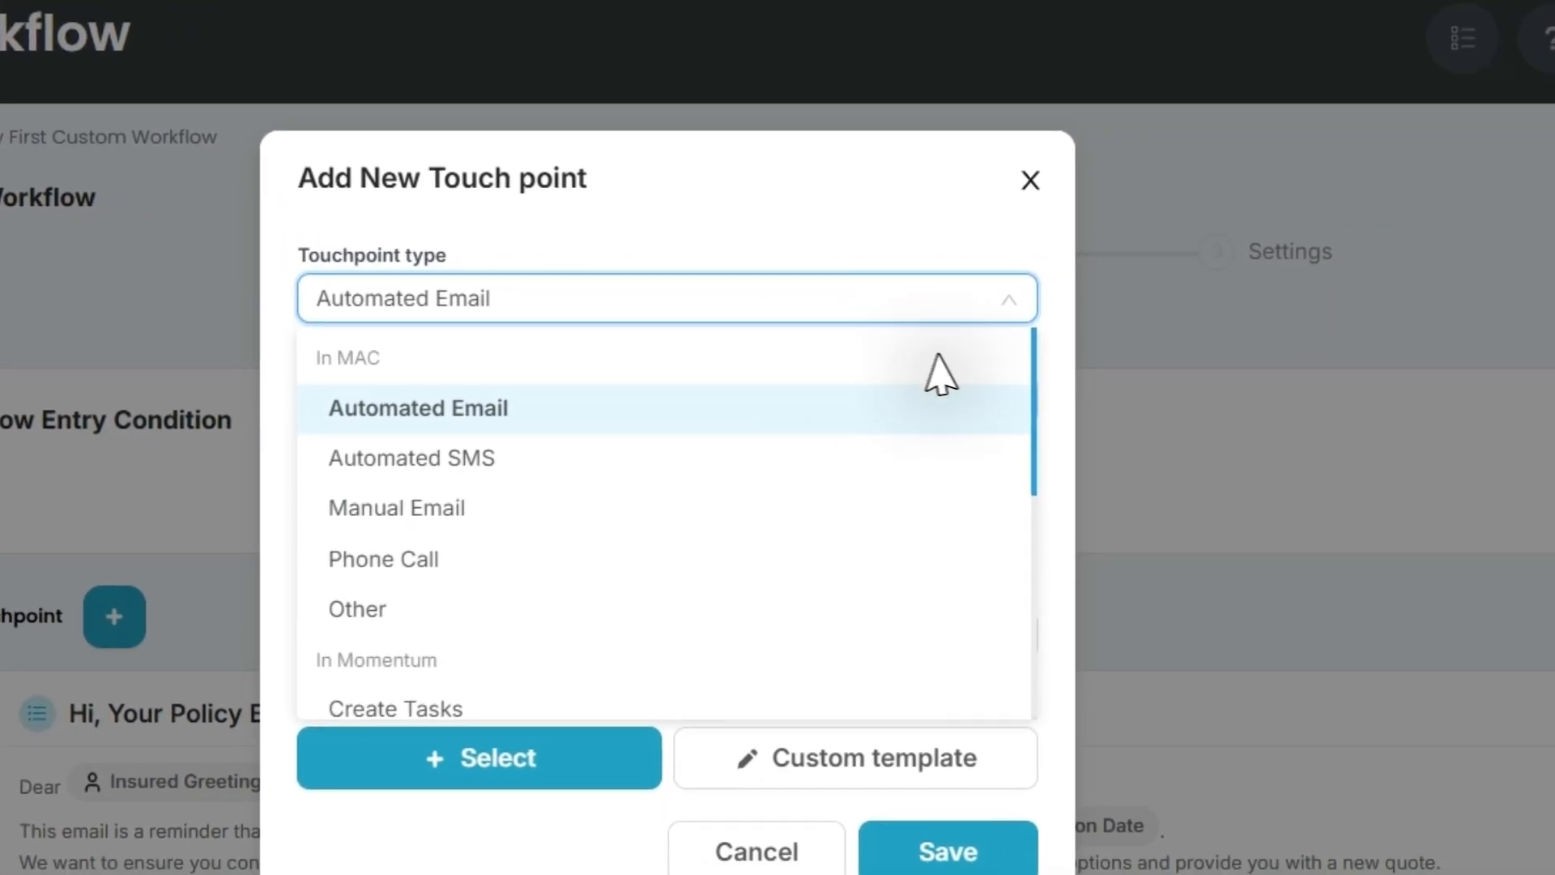
{"action": "scroll", "coordinate": [1166, 454], "scroll_direction": "down", "scroll_amount": 5}
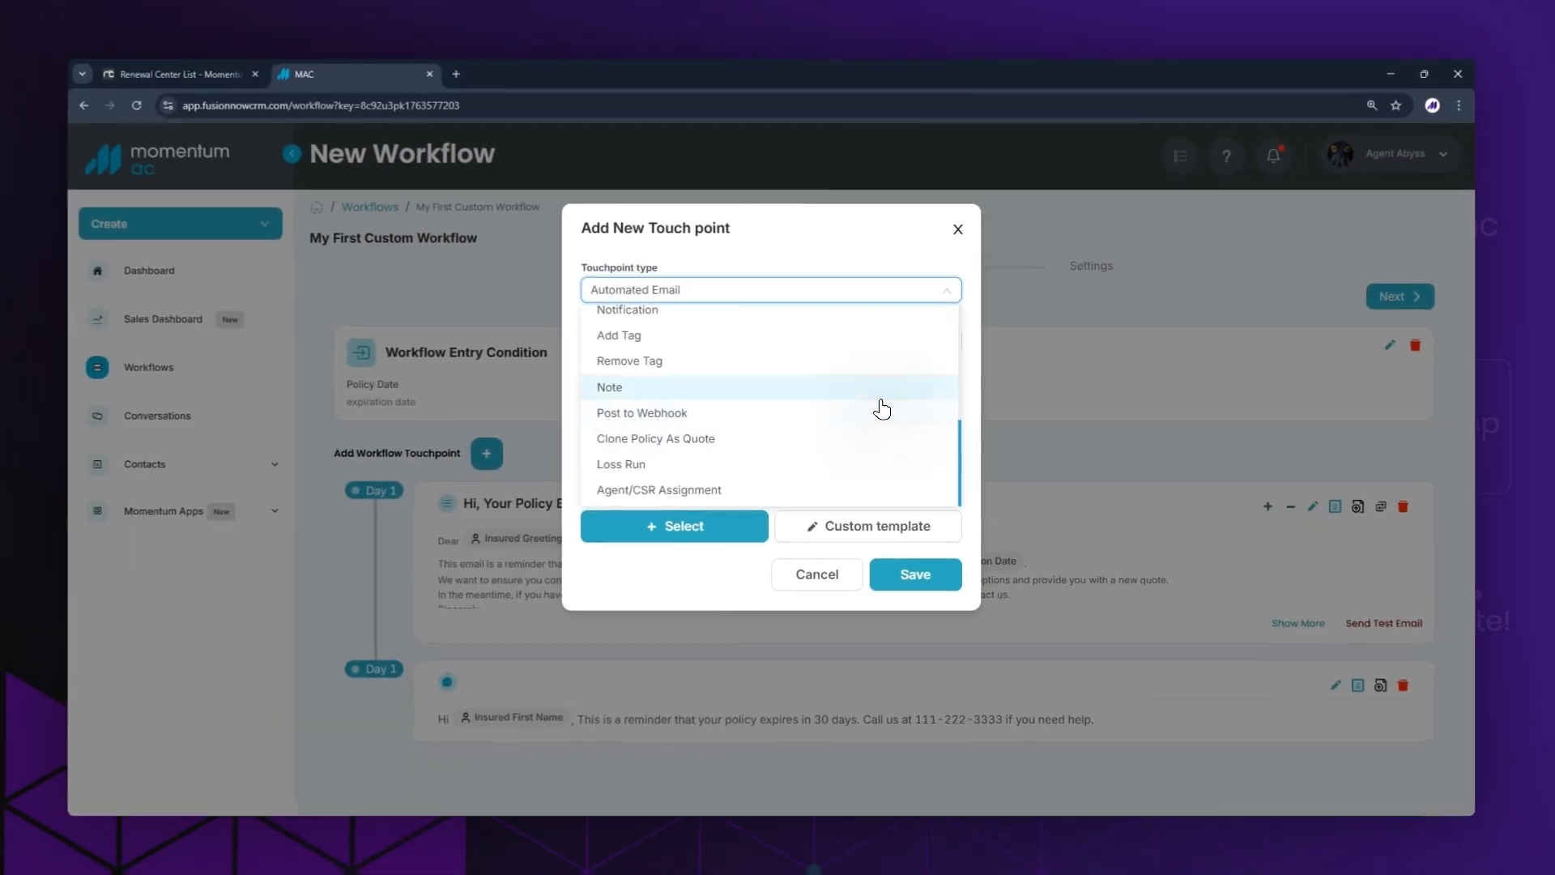
{"action": "left_click", "coordinate": [881, 397]}
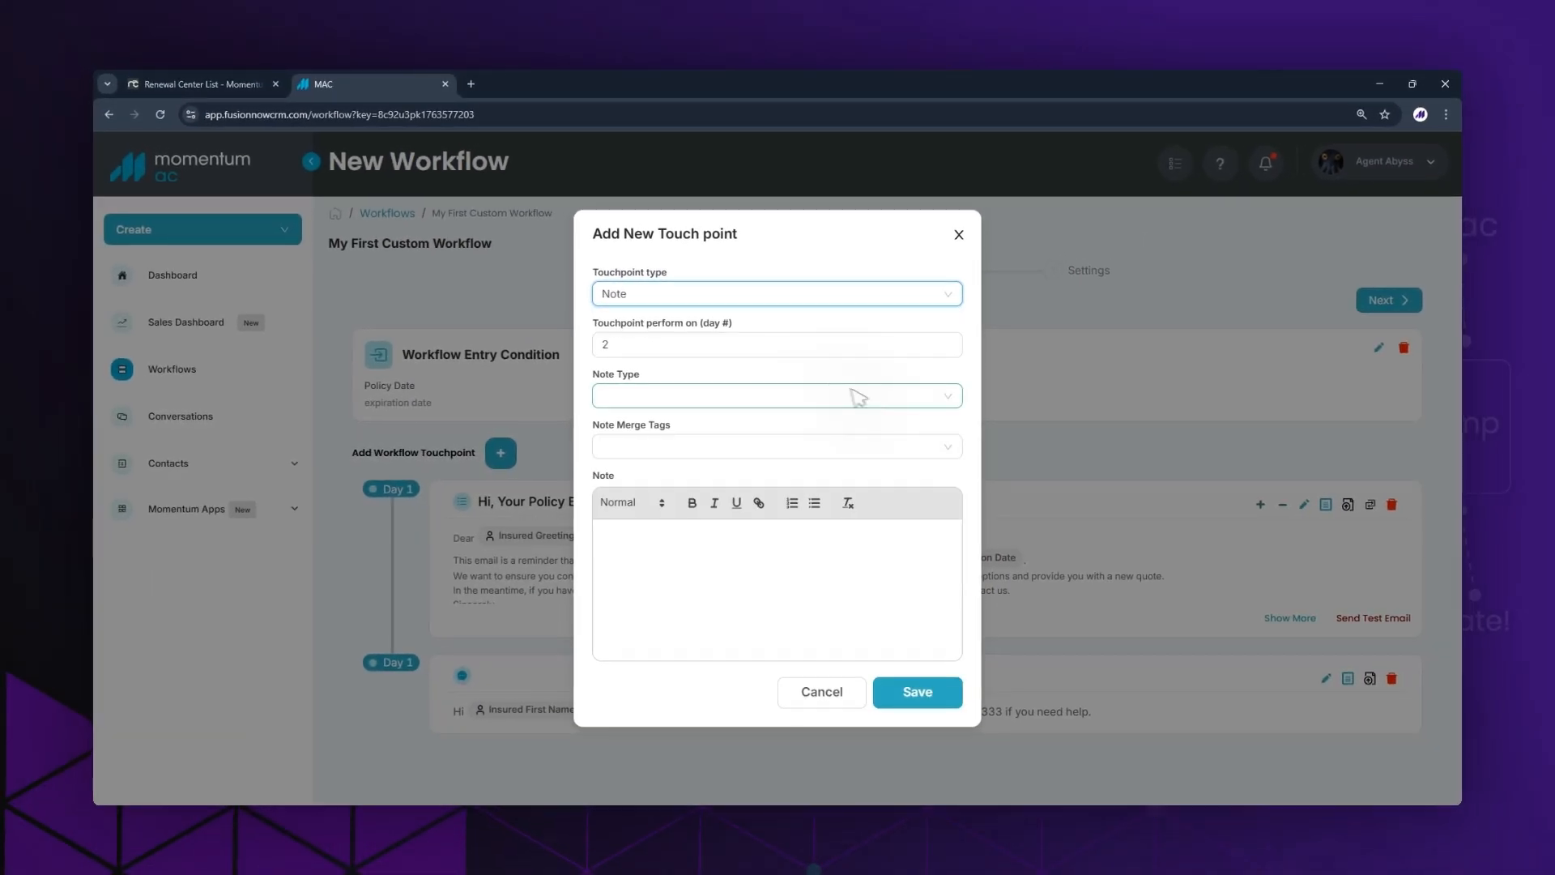
{"action": "double_click", "coordinate": [582, 344]}
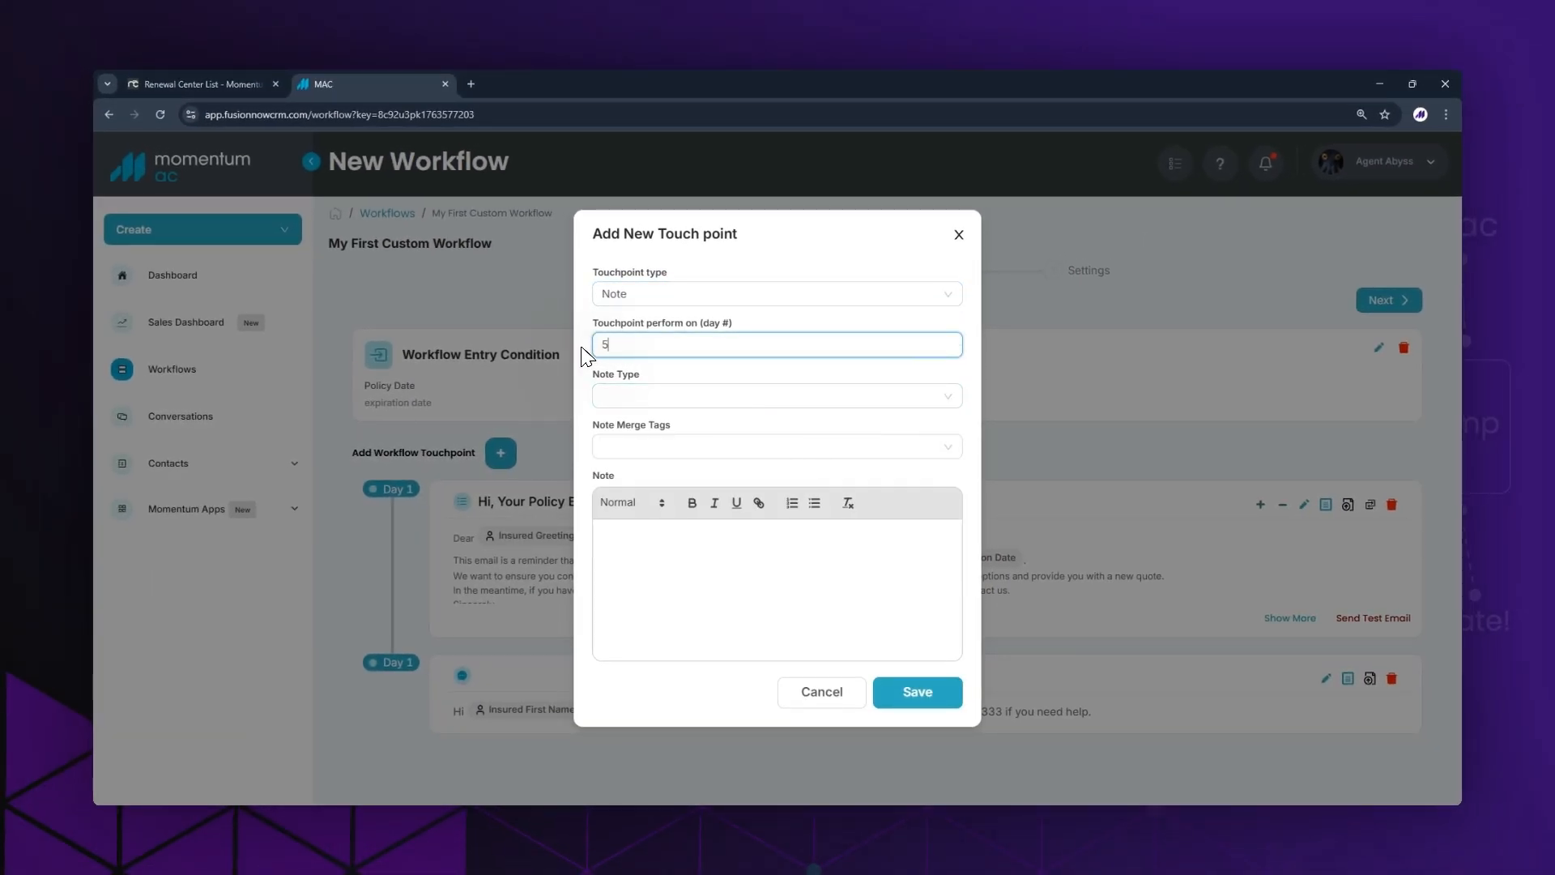
{"action": "left_click", "coordinate": [582, 348]}
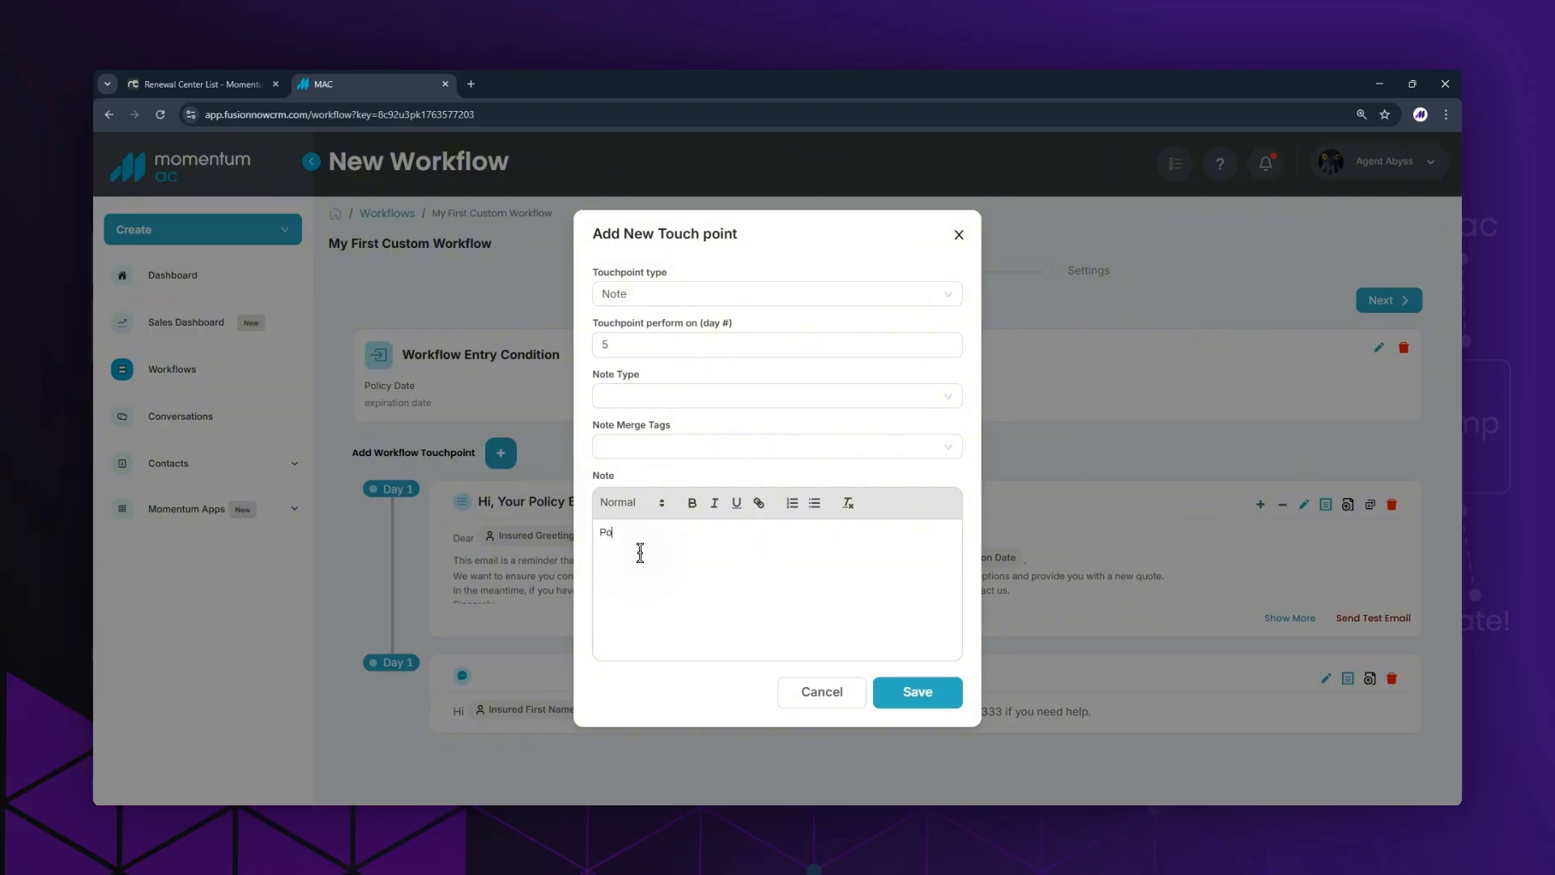
Step: Enter the note "Policy expiration notice sent to {Insured.FirstName}" with the Insured First Name merge tag, choose a note type, and save the touchpoint
{"action": "type", "text": "to"}
{"action": "left_click", "coordinate": [787, 448]}
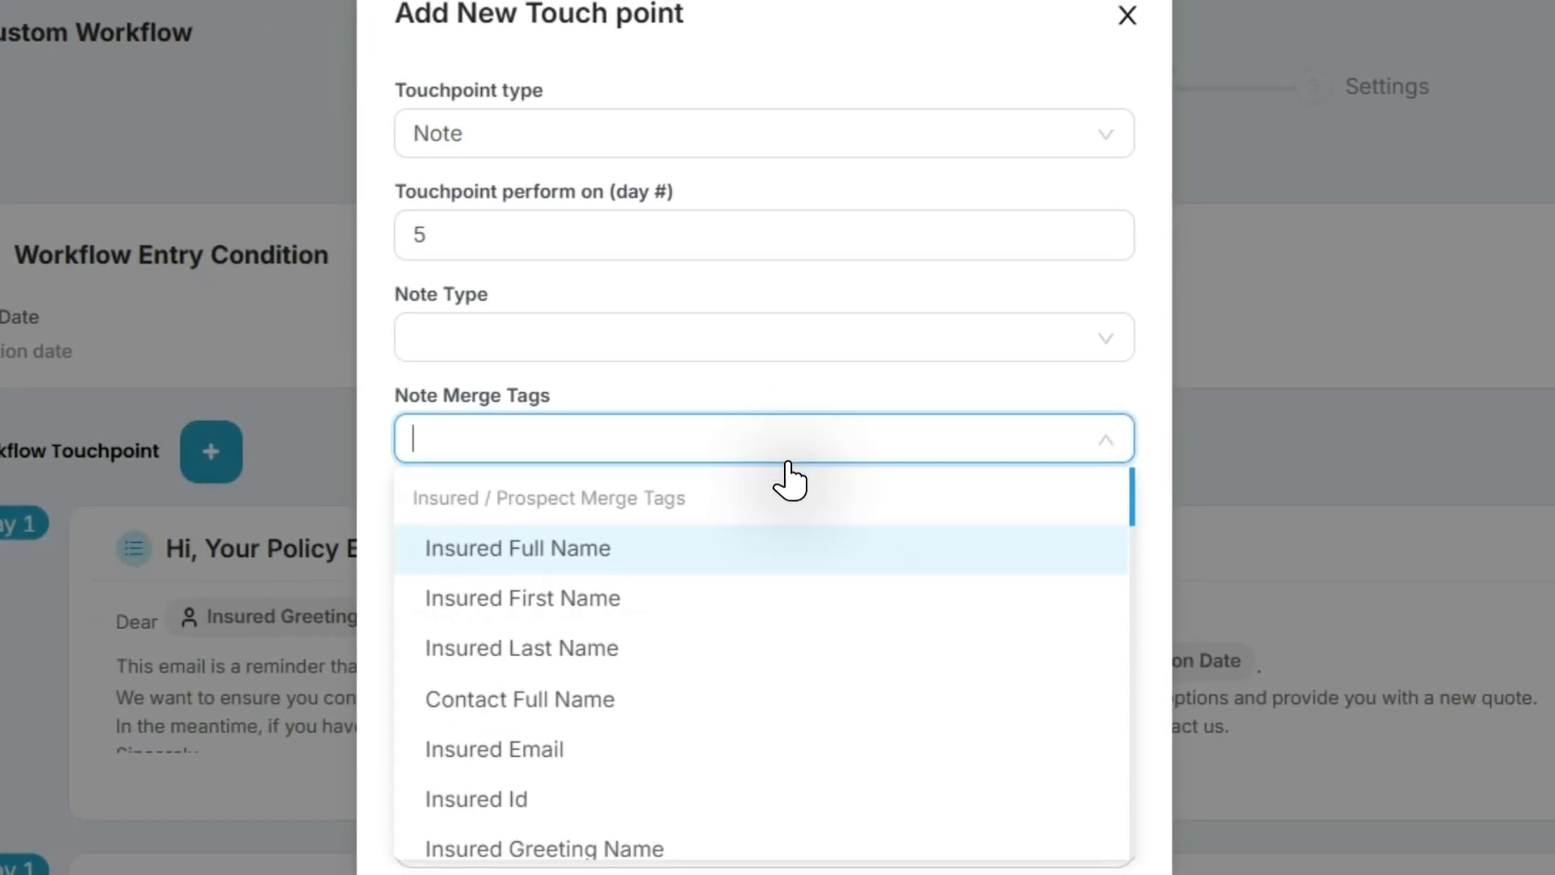
{"action": "left_click", "coordinate": [781, 529]}
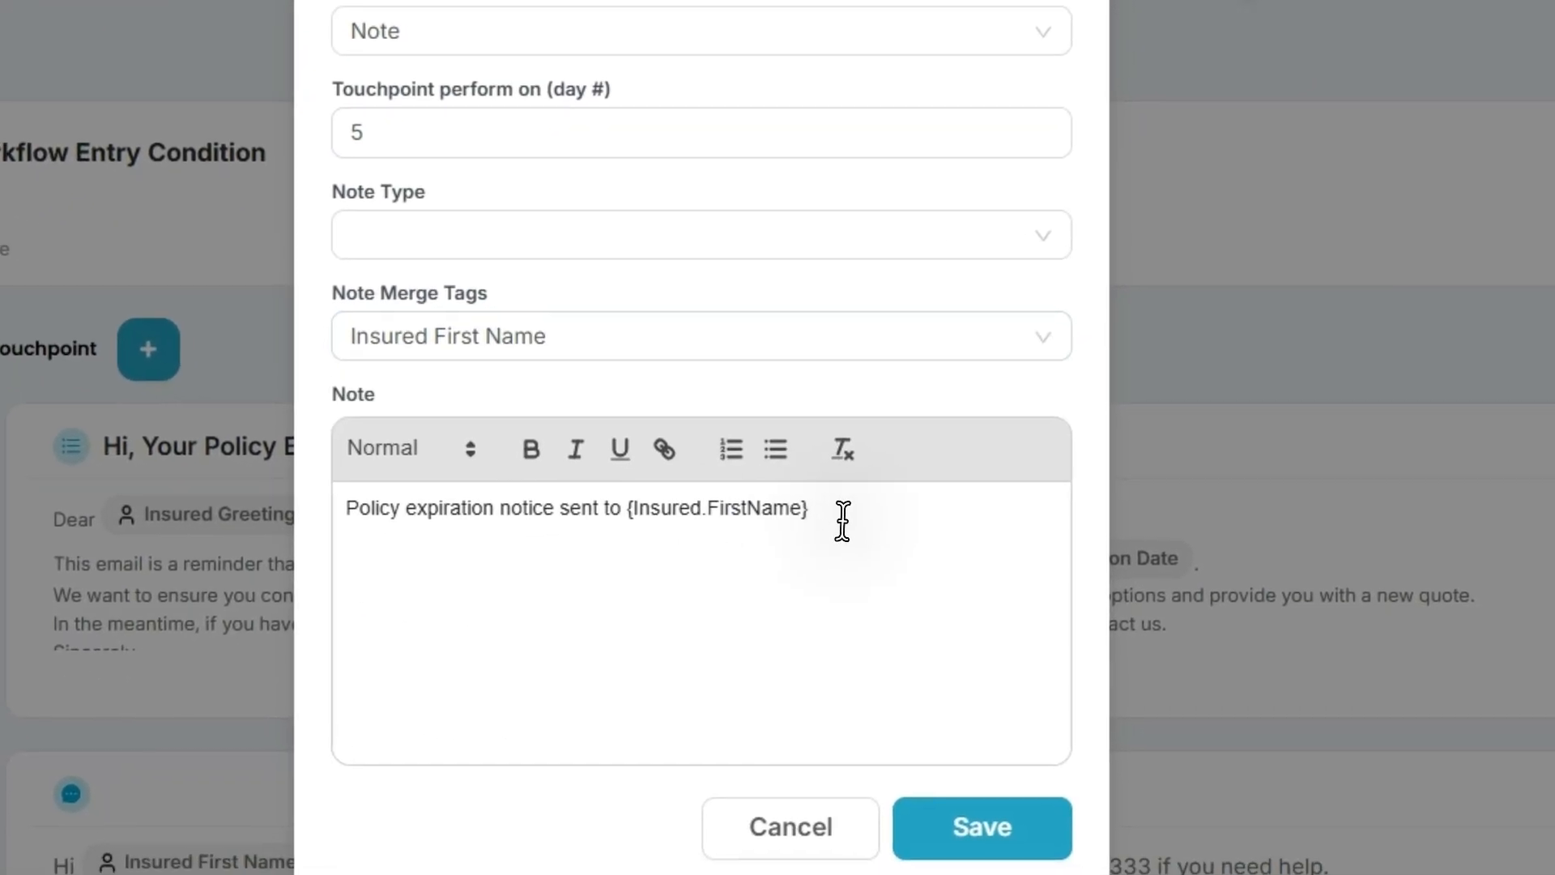
{"action": "left_click", "coordinate": [851, 243]}
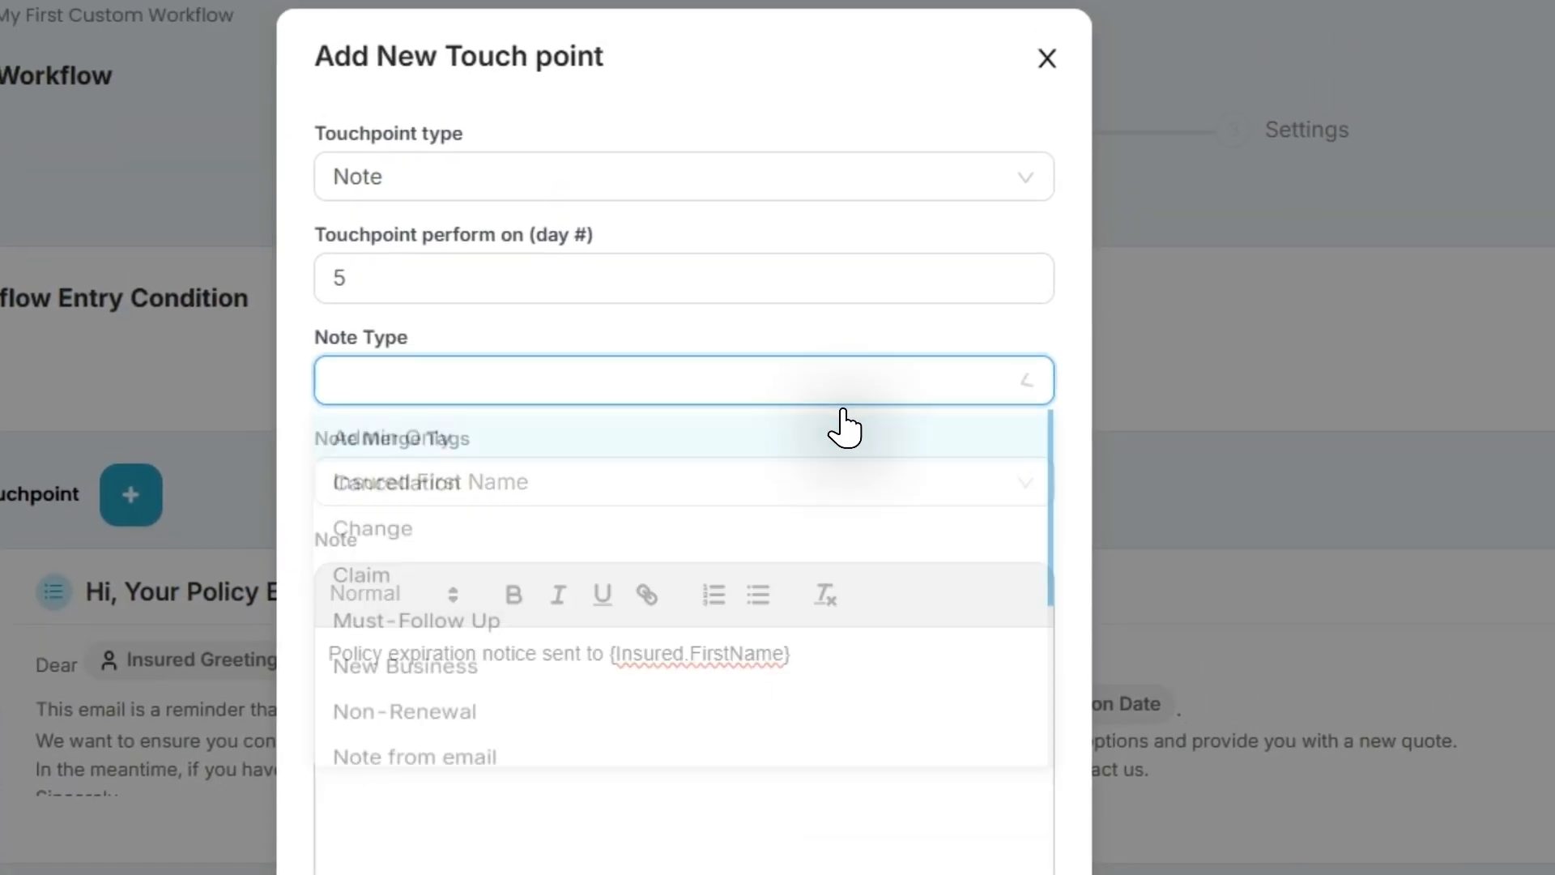
{"action": "left_click", "coordinate": [841, 494]}
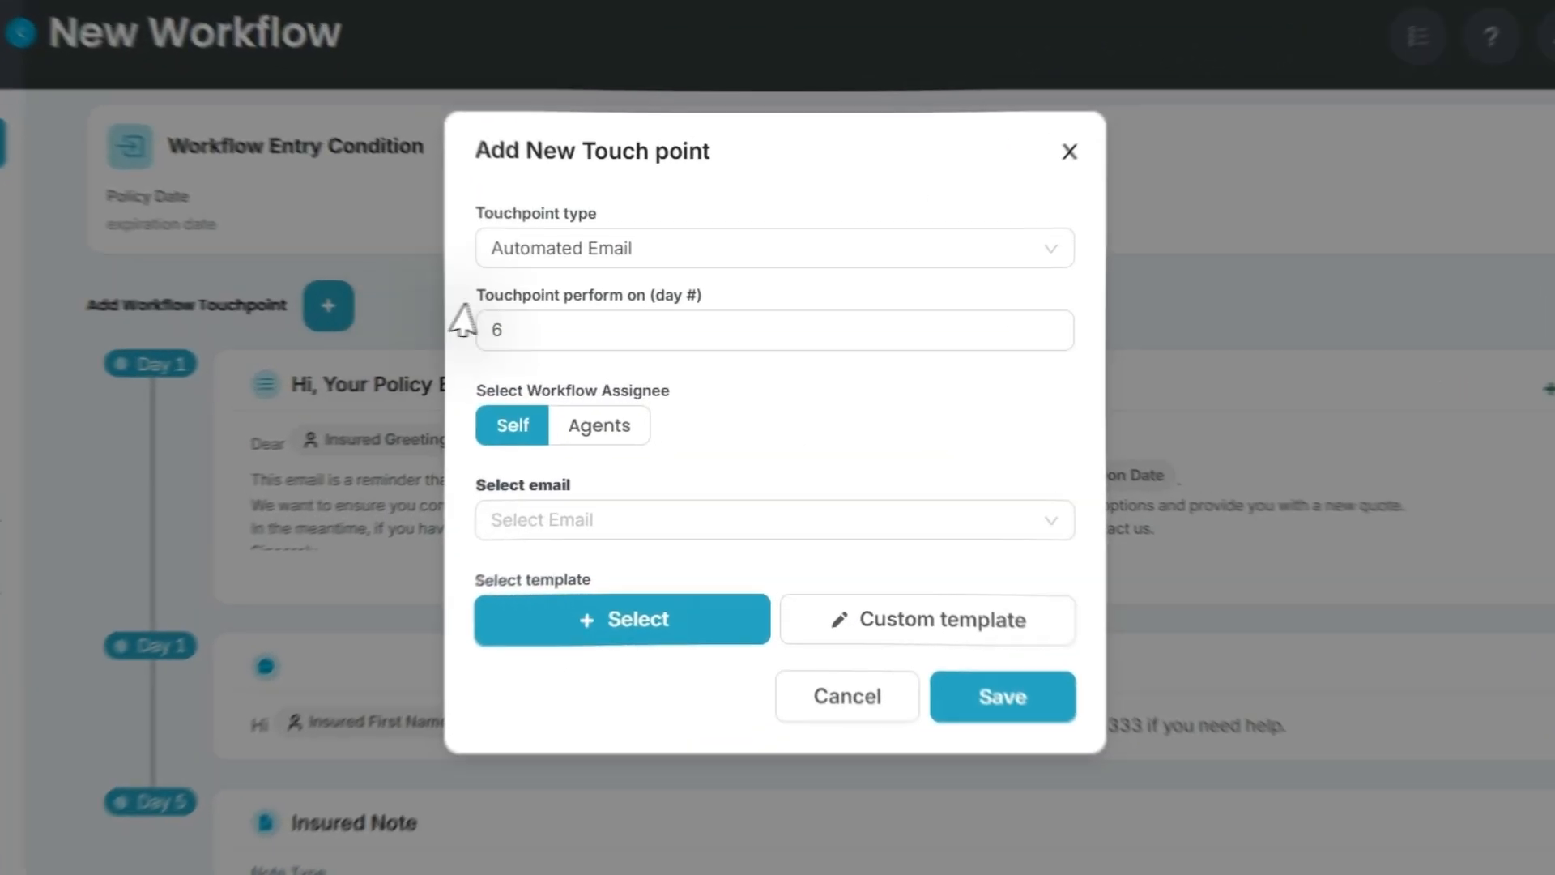
{"action": "left_click", "coordinate": [718, 242]}
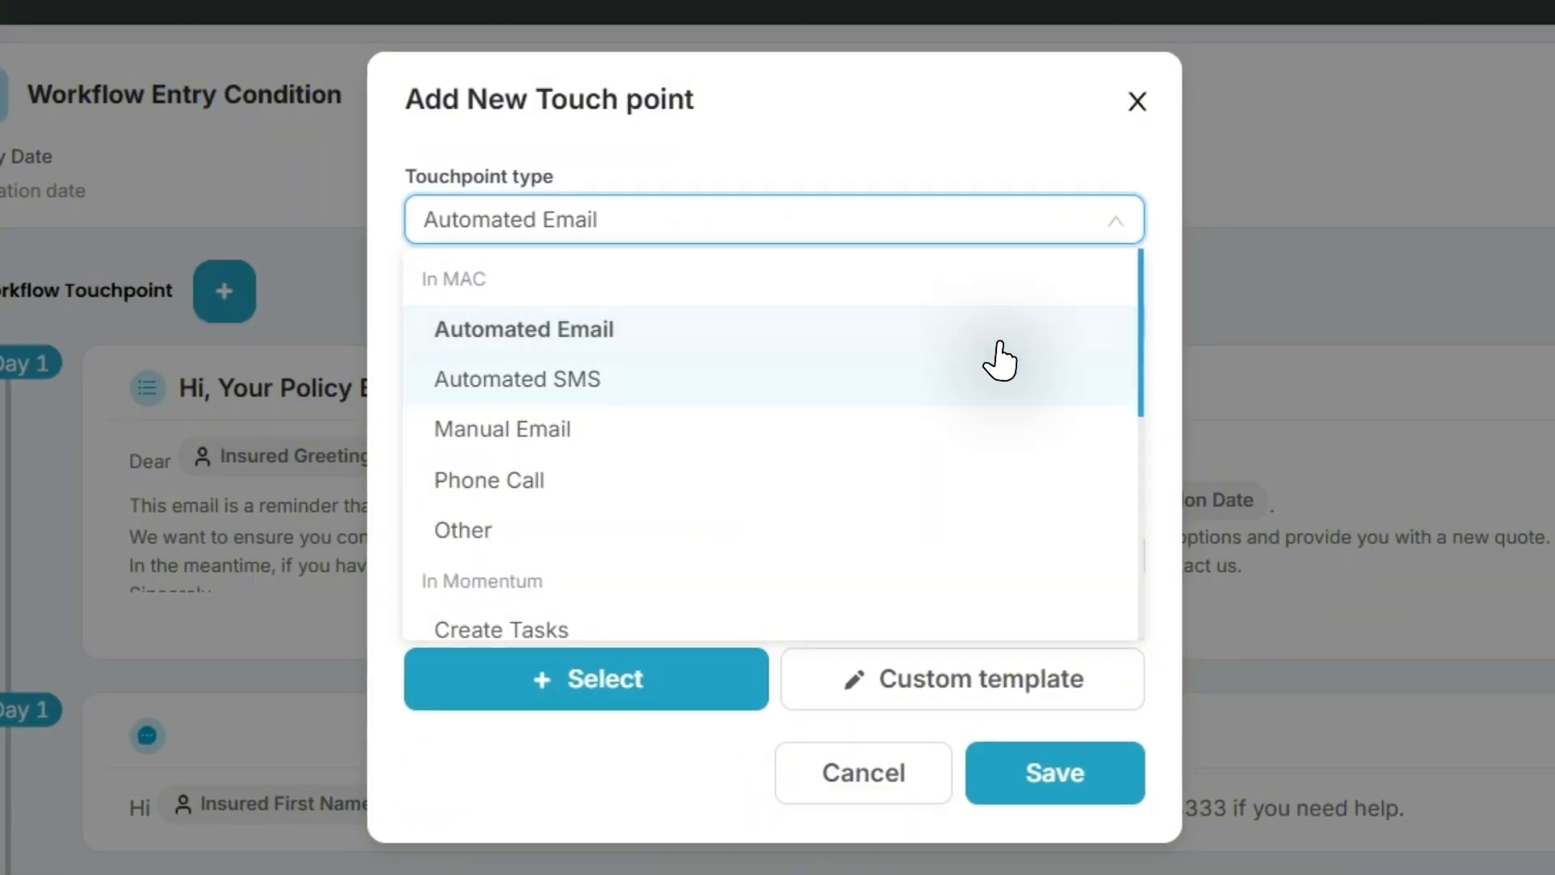
{"action": "left_click_drag", "start_coordinate": [1138, 382], "coordinate": [1146, 601]}
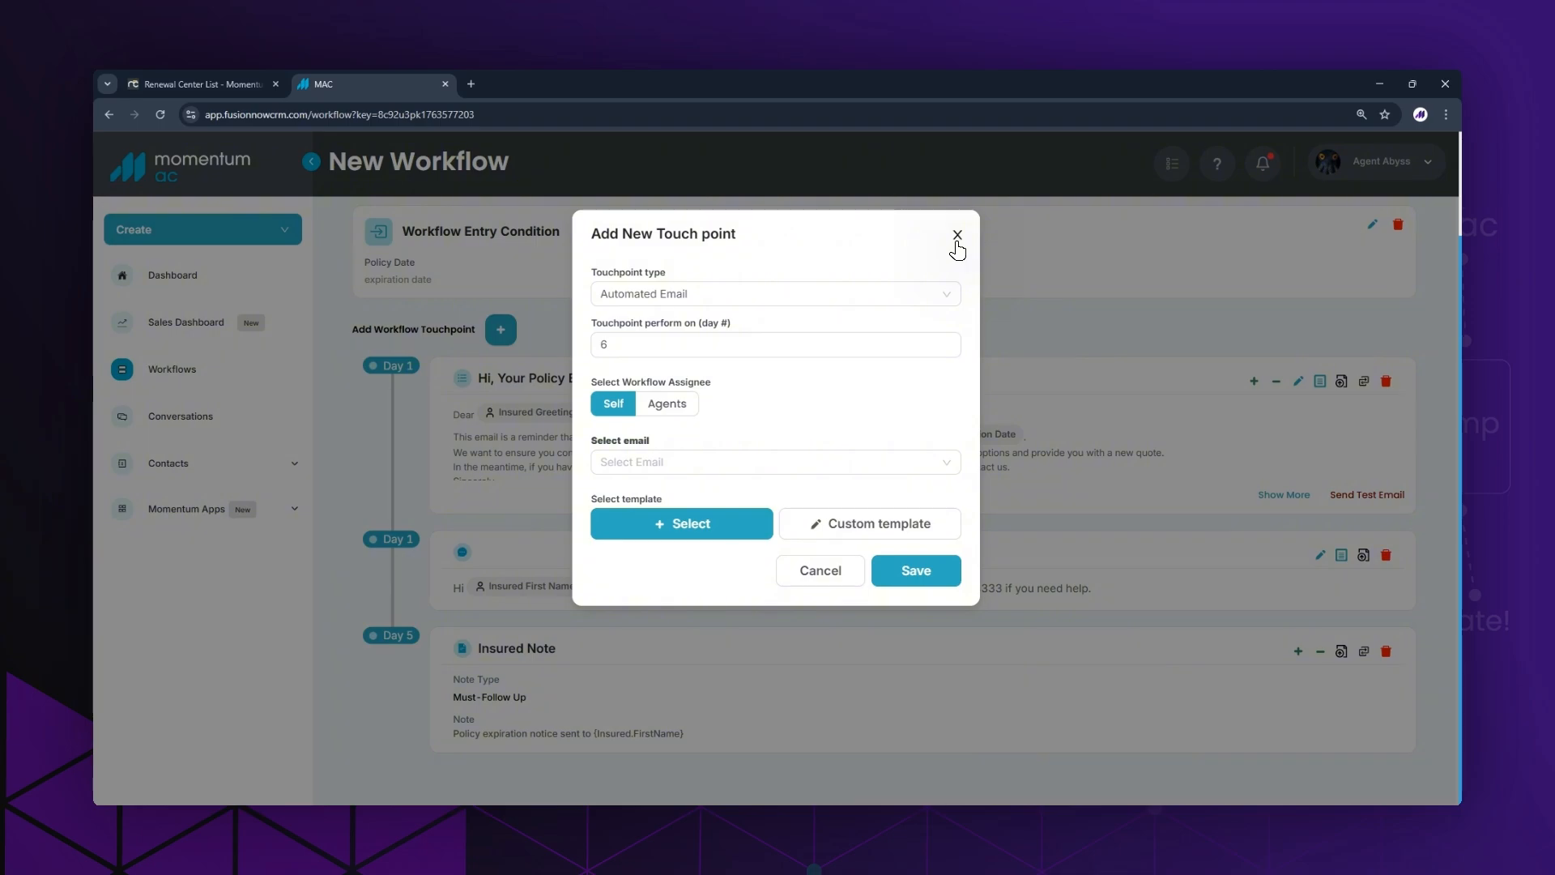
{"action": "left_click", "coordinate": [916, 296]}
{"action": "scroll", "coordinate": [861, 389], "scroll_direction": "down", "scroll_amount": 3}
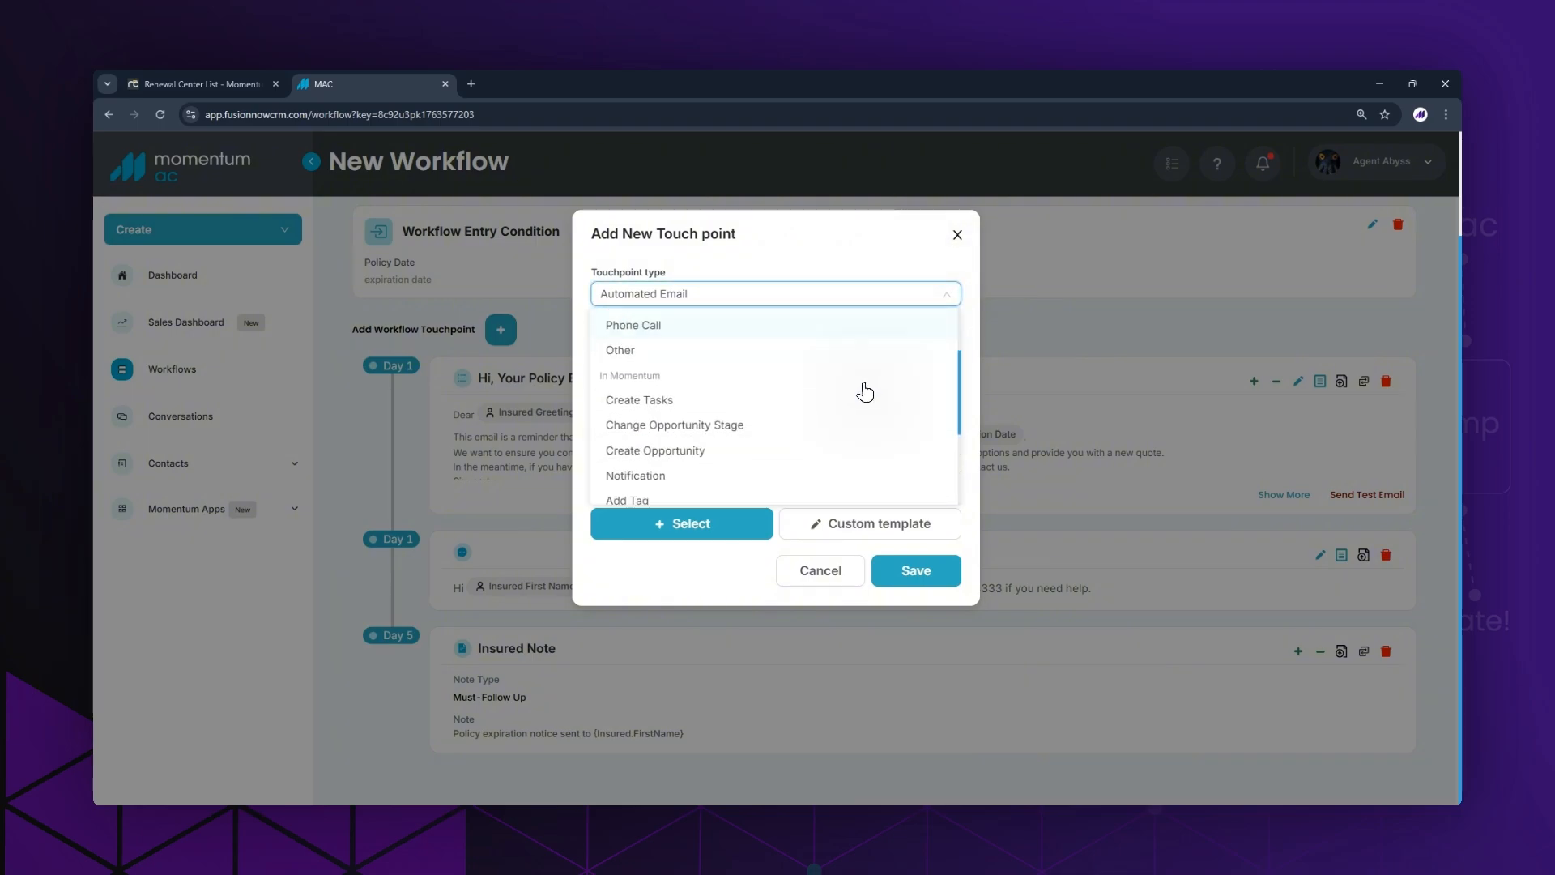
{"action": "left_click", "coordinate": [826, 331]}
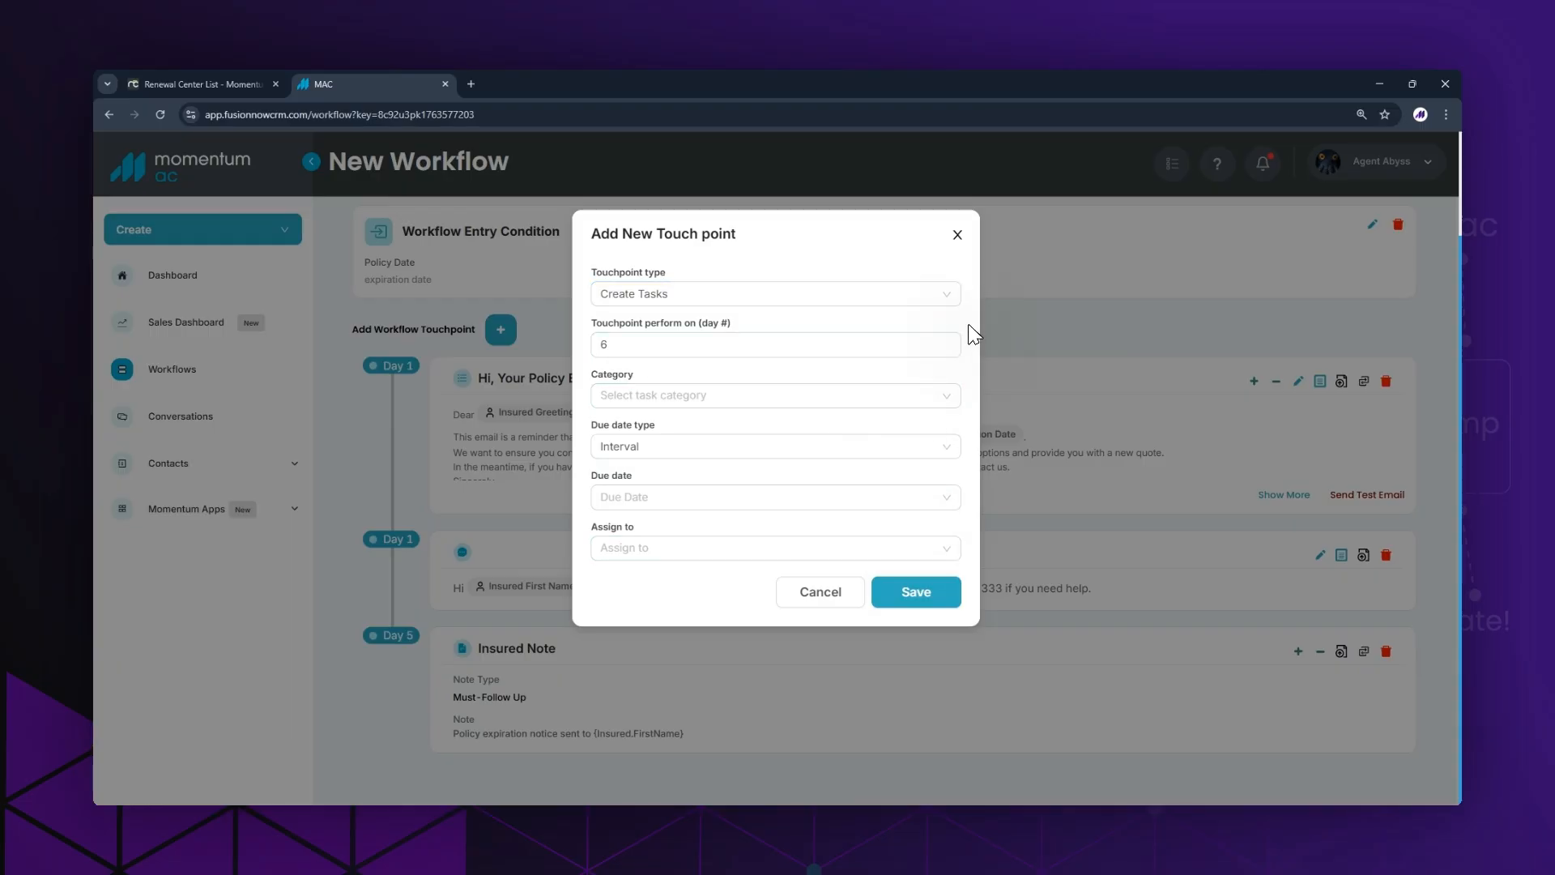
{"action": "left_click", "coordinate": [958, 236]}
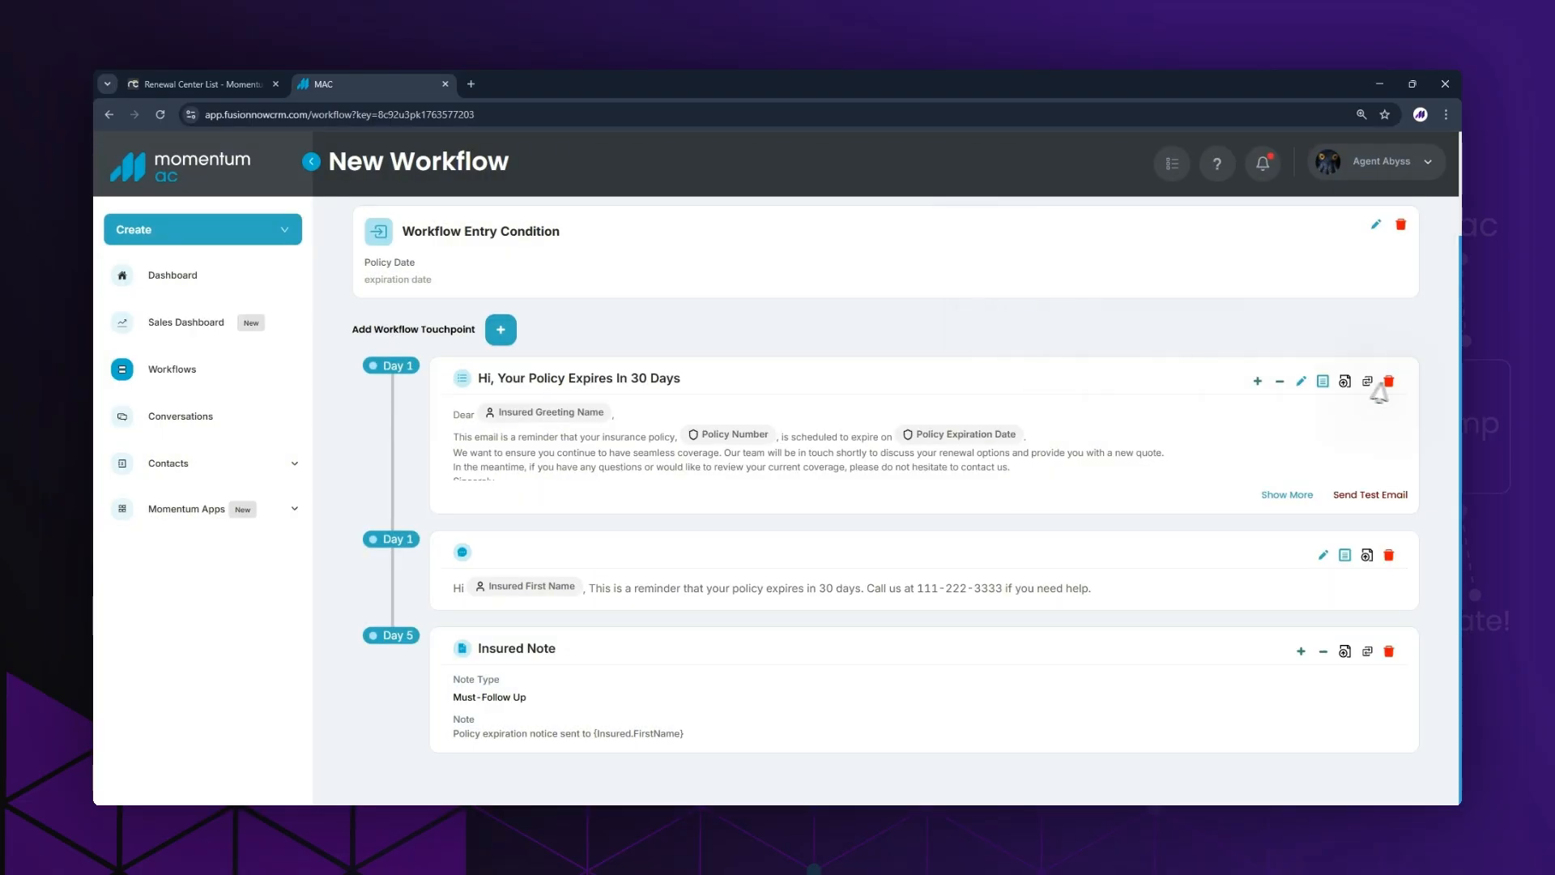
Step: Finish the workflow design and proceed to the exit conditions in the workflow settings
{"action": "scroll", "coordinate": [1463, 297], "scroll_direction": "up", "scroll_amount": 2}
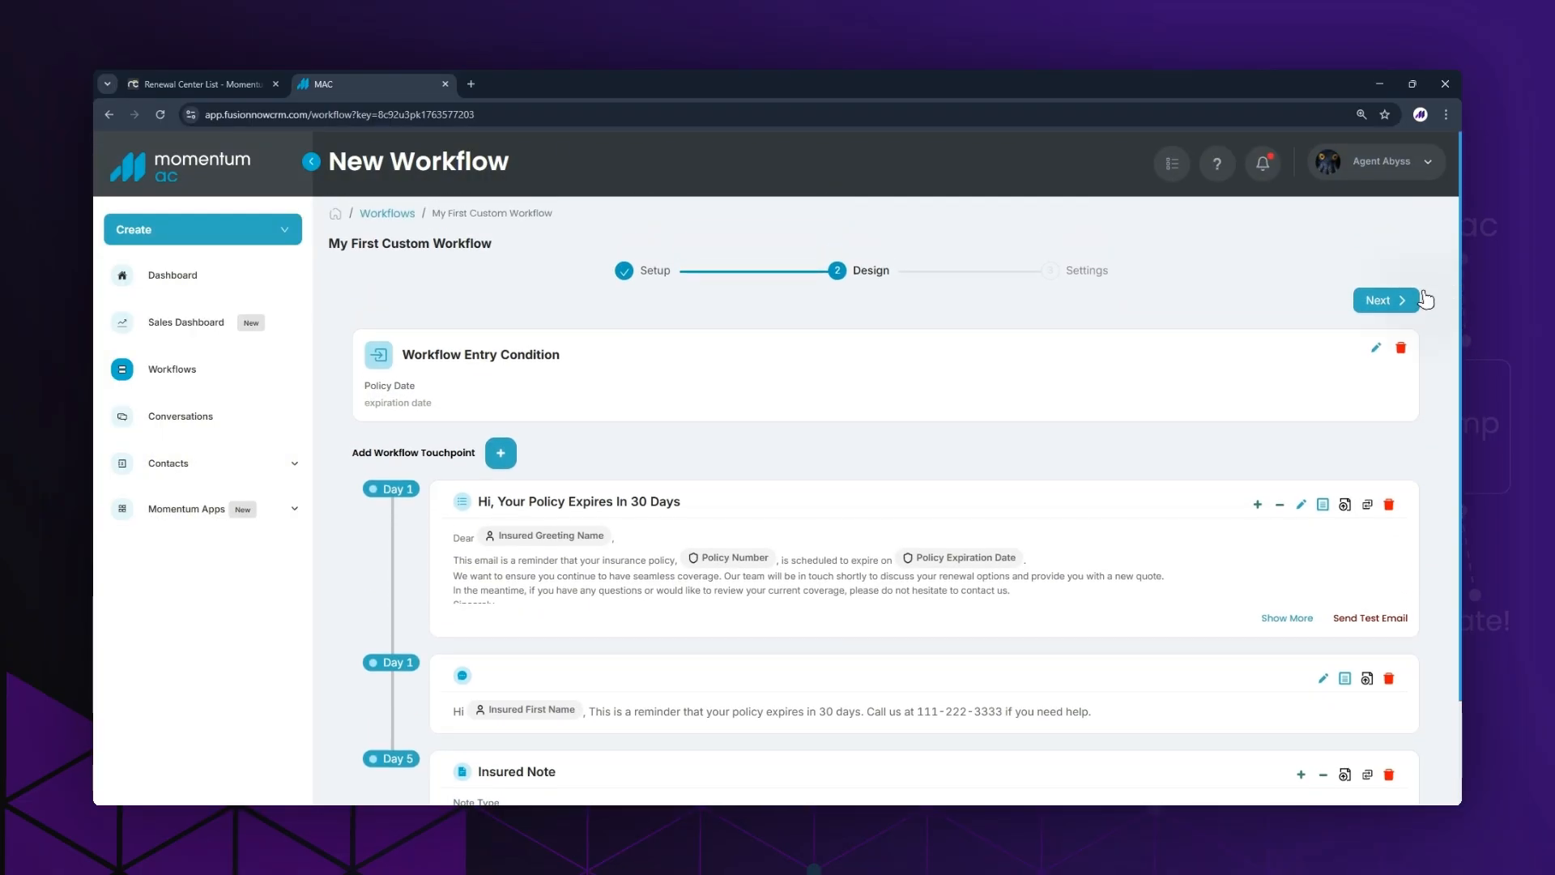
{"action": "left_click", "coordinate": [1399, 306]}
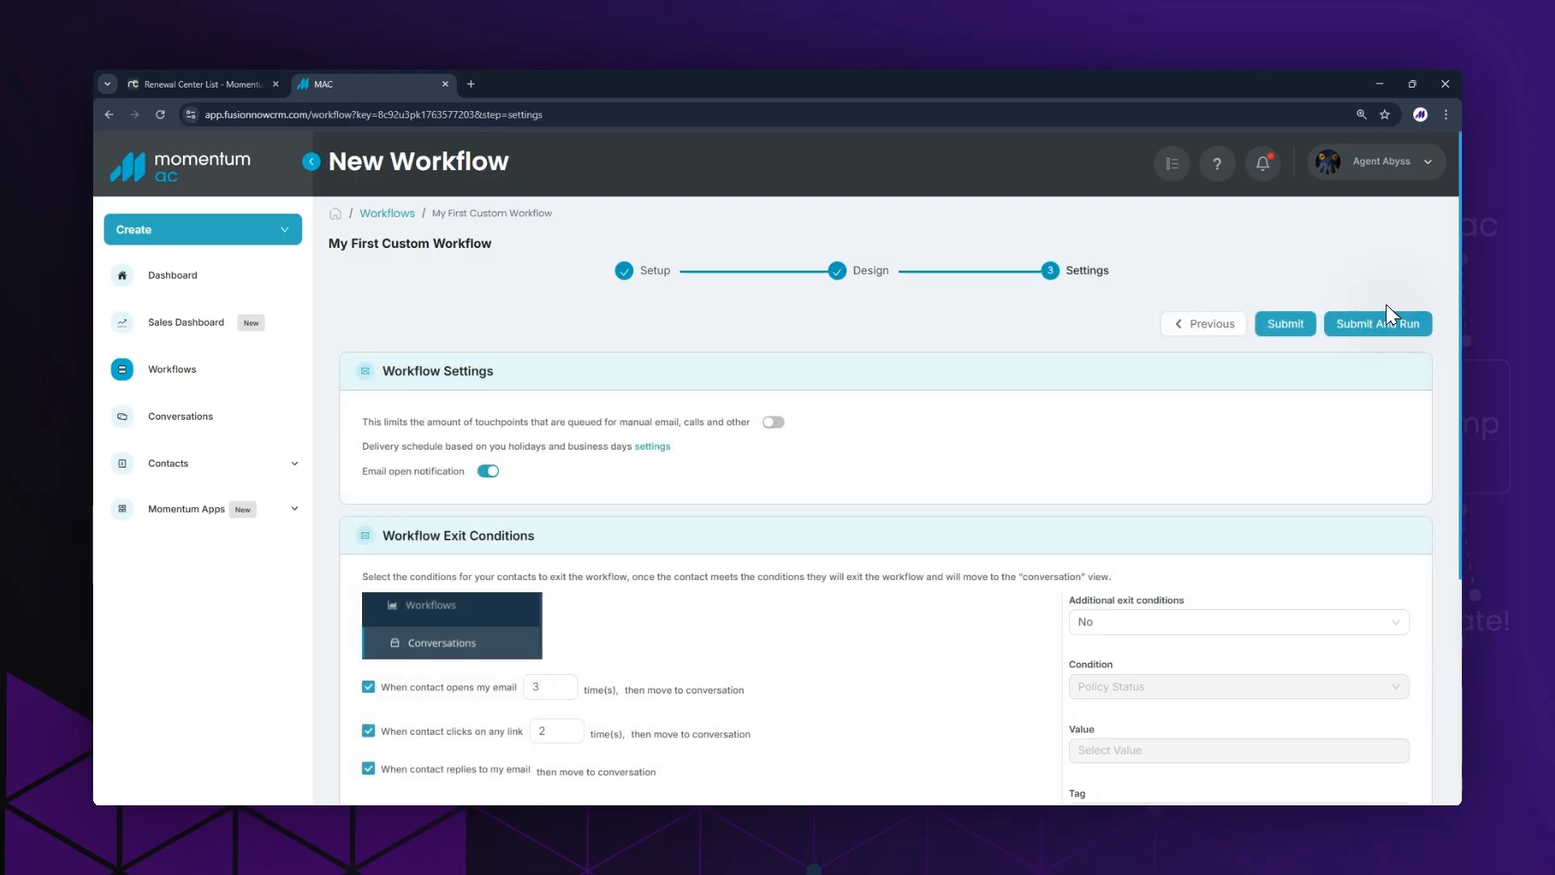
{"action": "left_click_drag", "start_coordinate": [1463, 296], "coordinate": [1454, 493]}
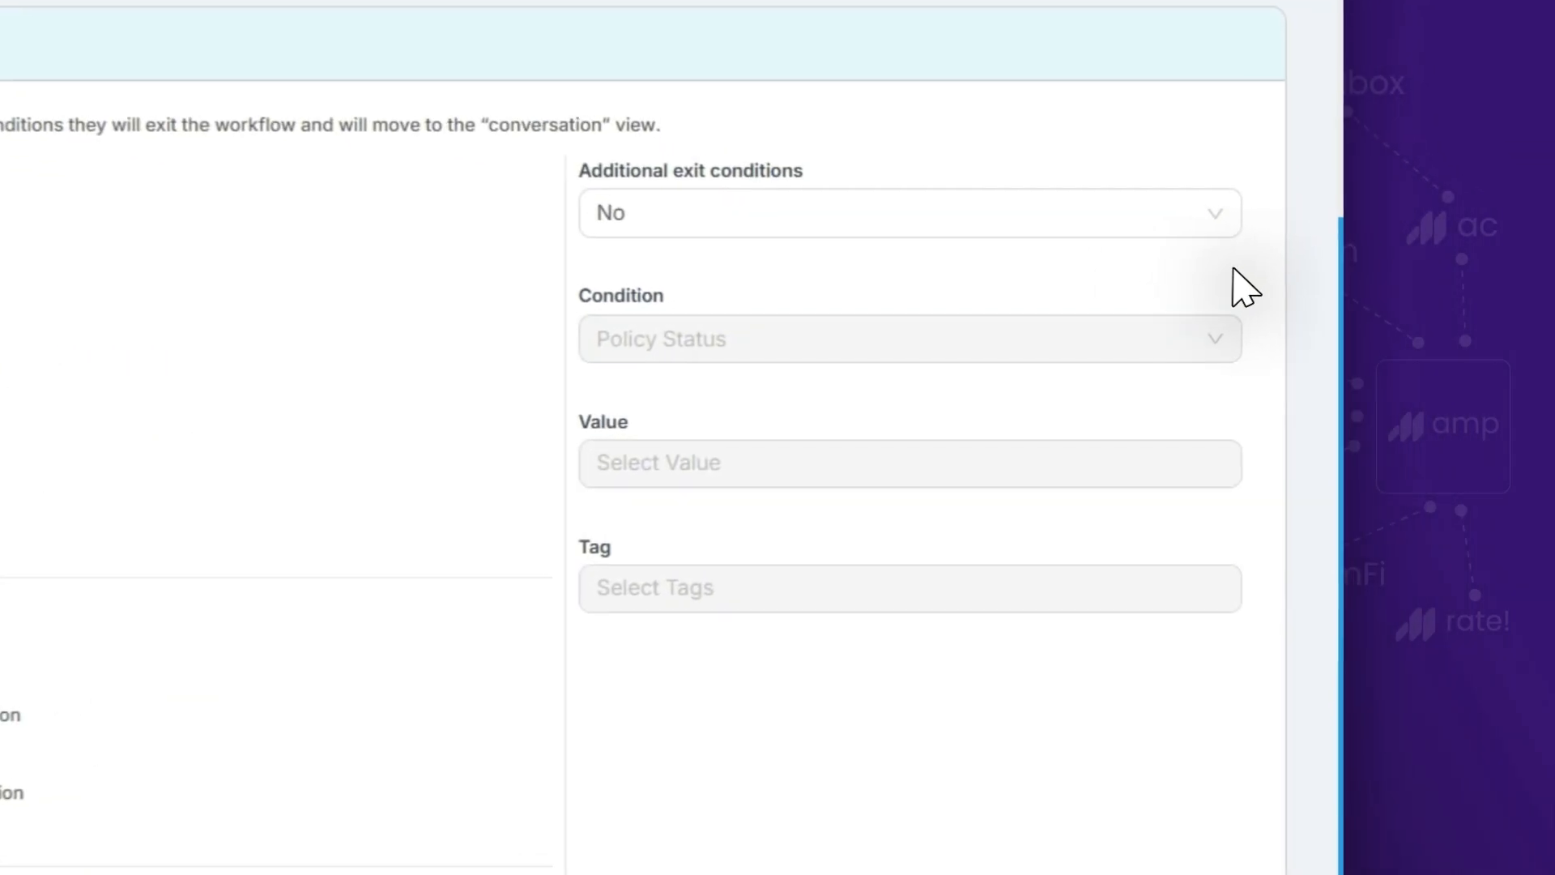
Step: Enable additional exit conditions based on Policy Status with the values Renewed, Cancelled, Expired and Renewing
{"action": "left_click", "coordinate": [1171, 228]}
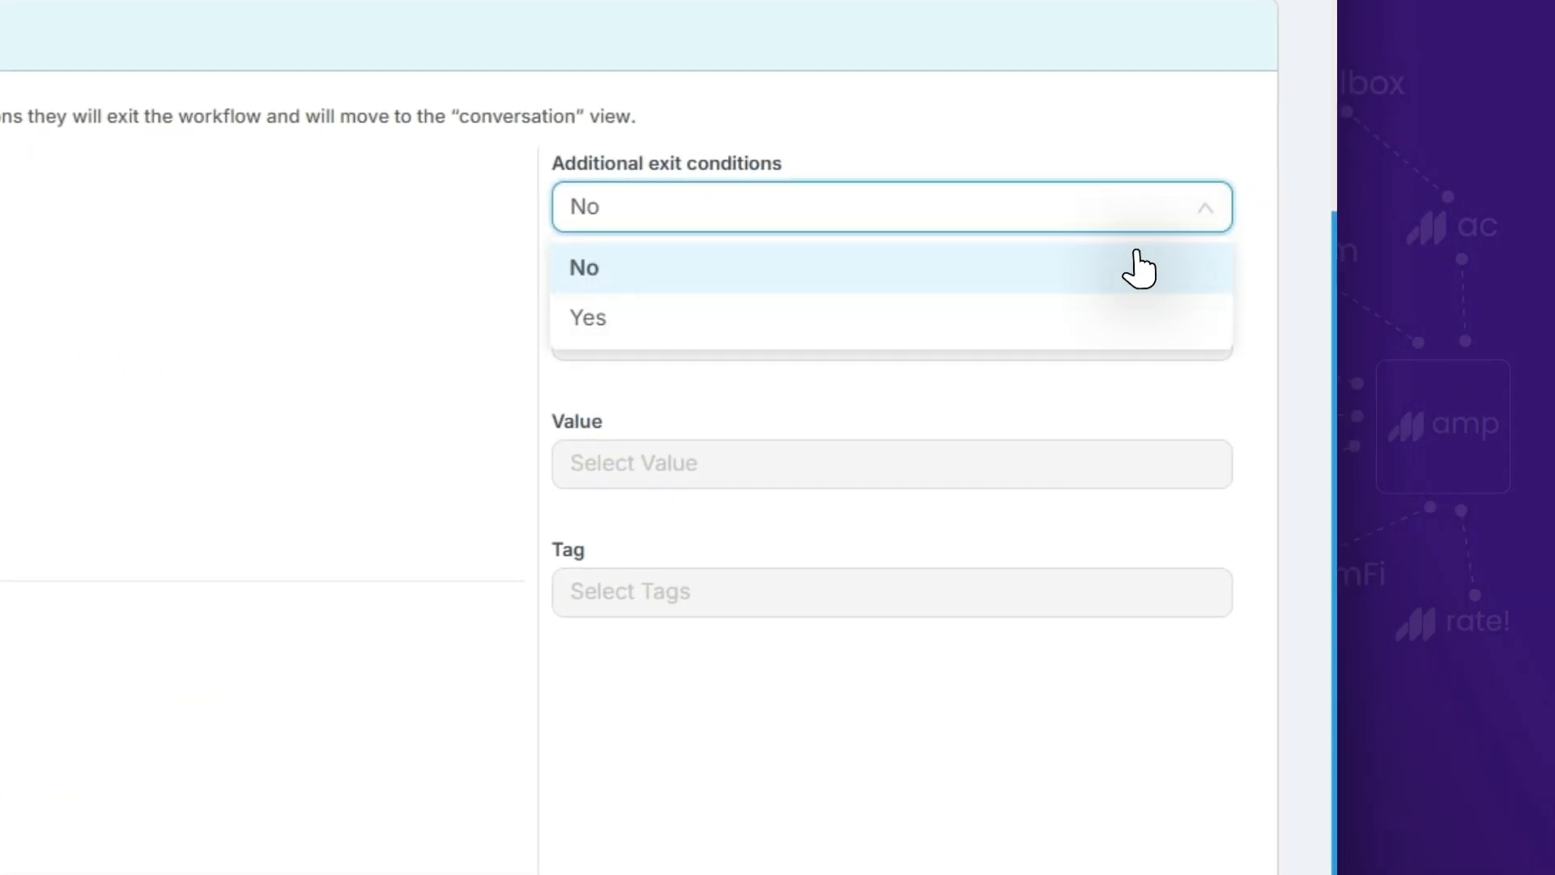
{"action": "left_click", "coordinate": [1117, 324]}
{"action": "left_click", "coordinate": [1122, 457]}
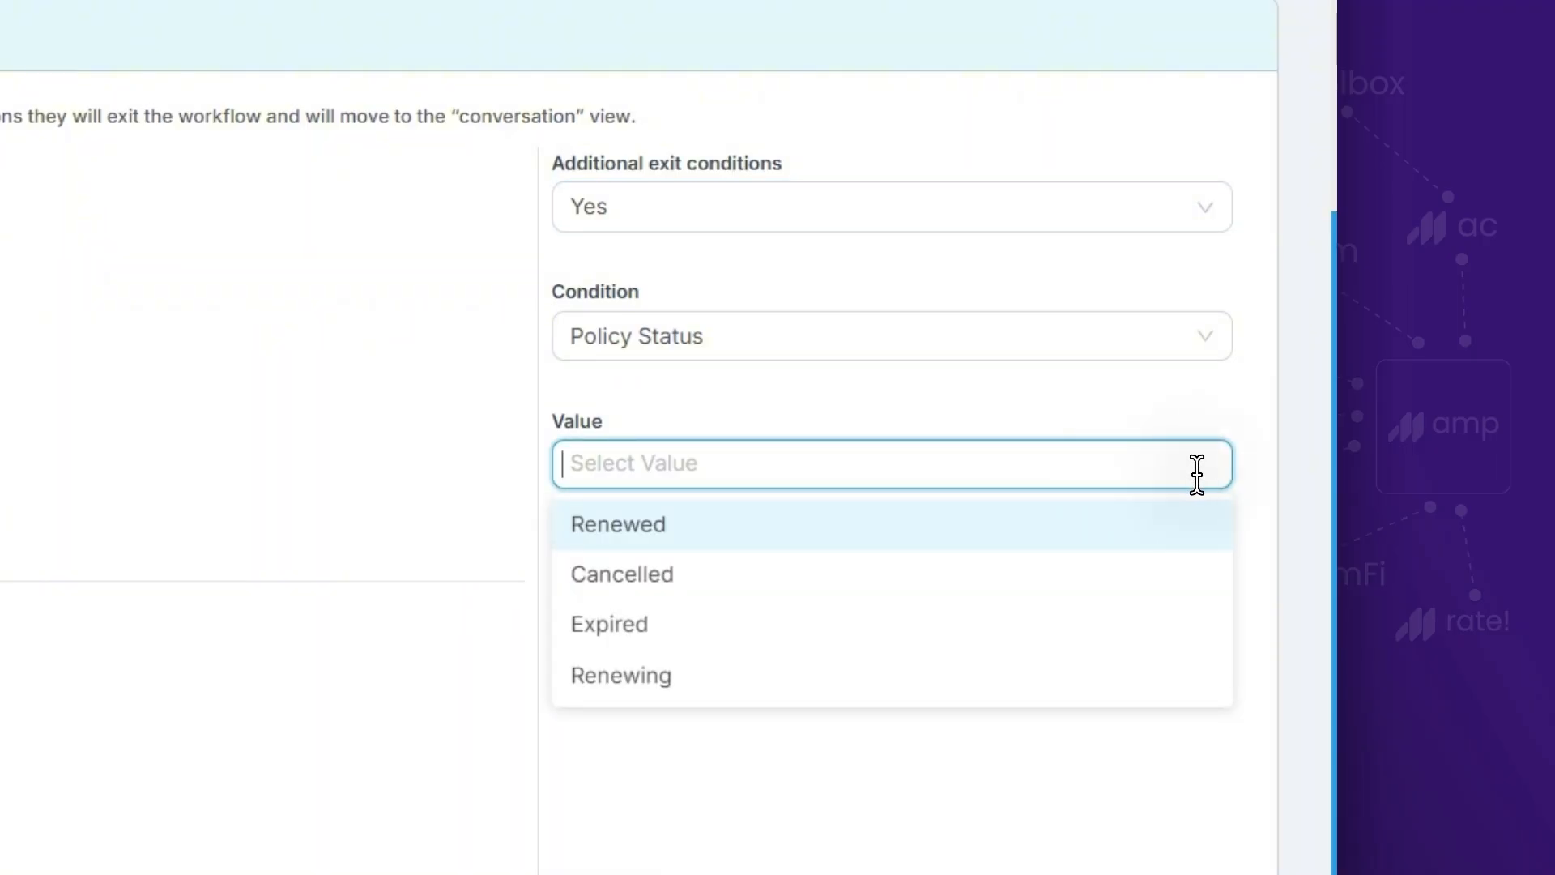
{"action": "left_click", "coordinate": [1194, 523]}
{"action": "left_click", "coordinate": [1185, 571]}
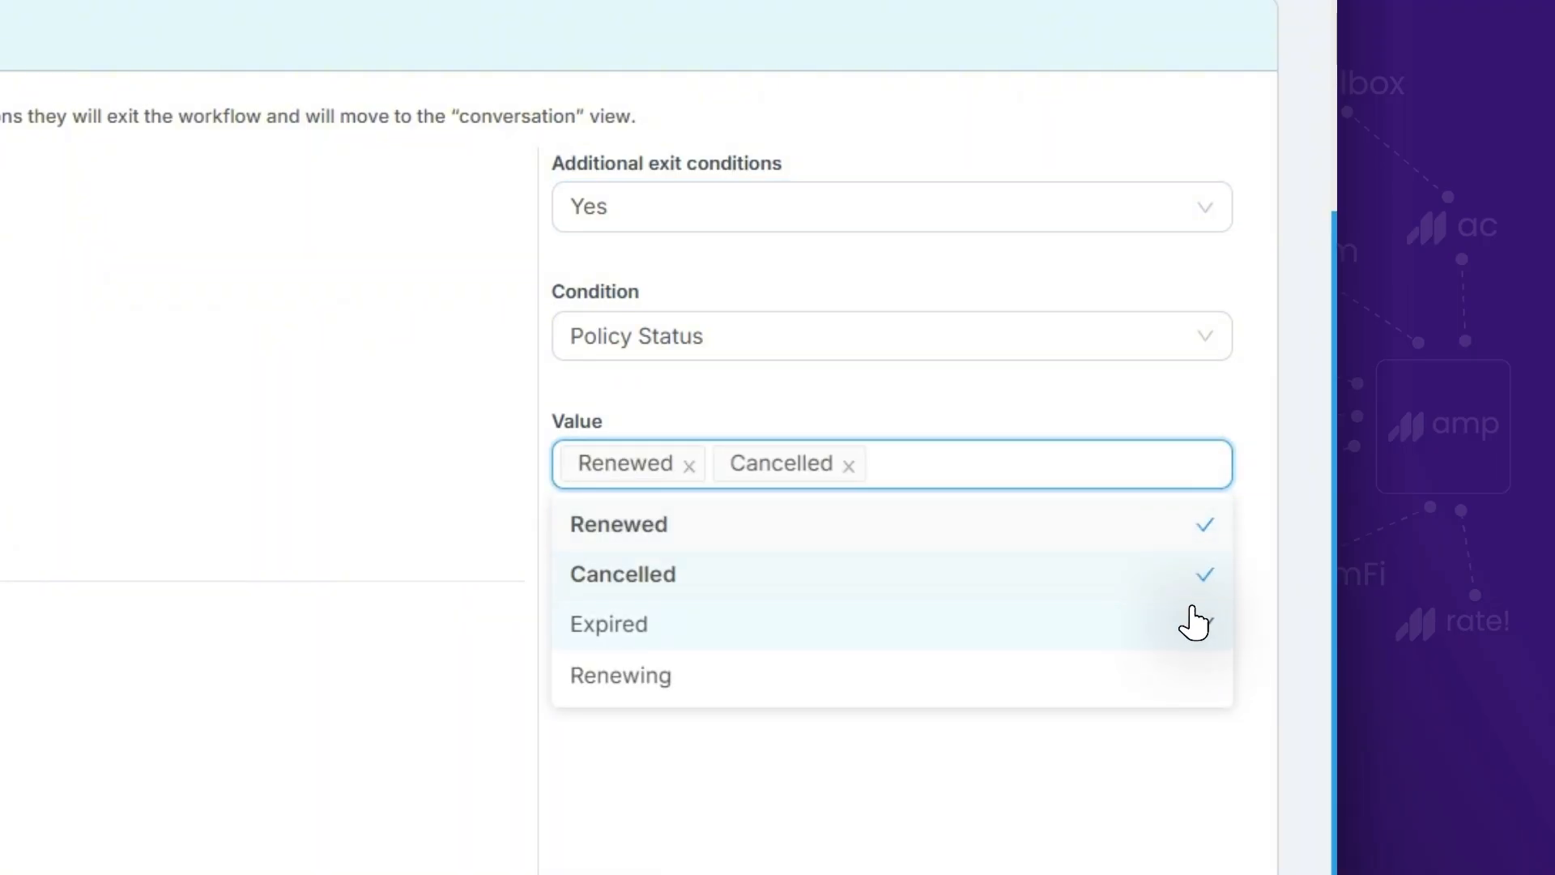
{"action": "left_click", "coordinate": [1194, 625]}
{"action": "left_click", "coordinate": [1194, 674]}
{"action": "left_click", "coordinate": [1280, 640]}
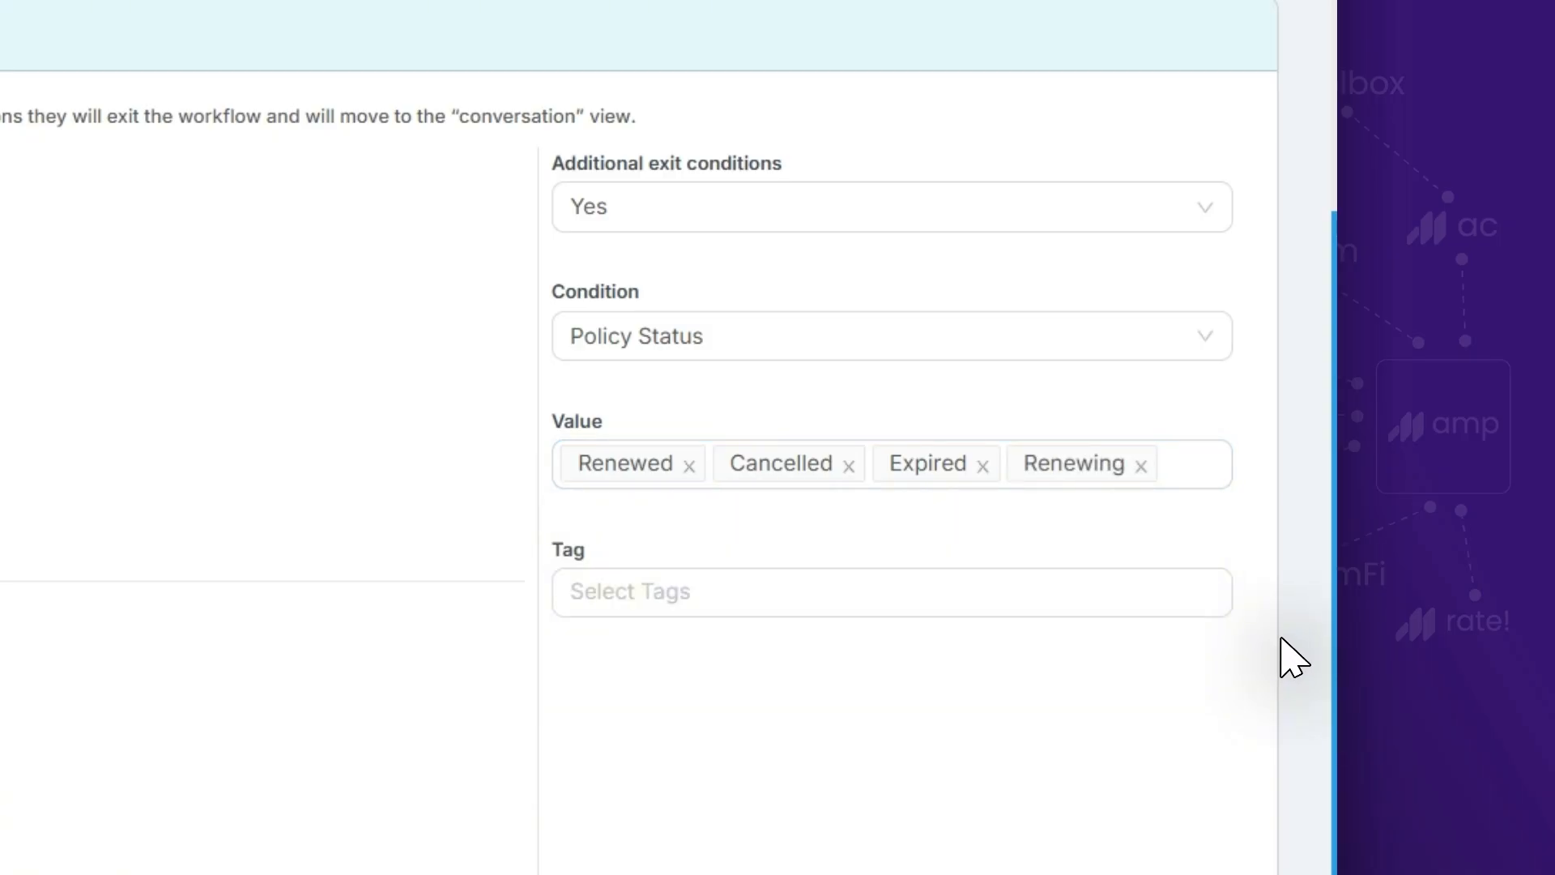
{"action": "left_click", "coordinate": [1166, 607]}
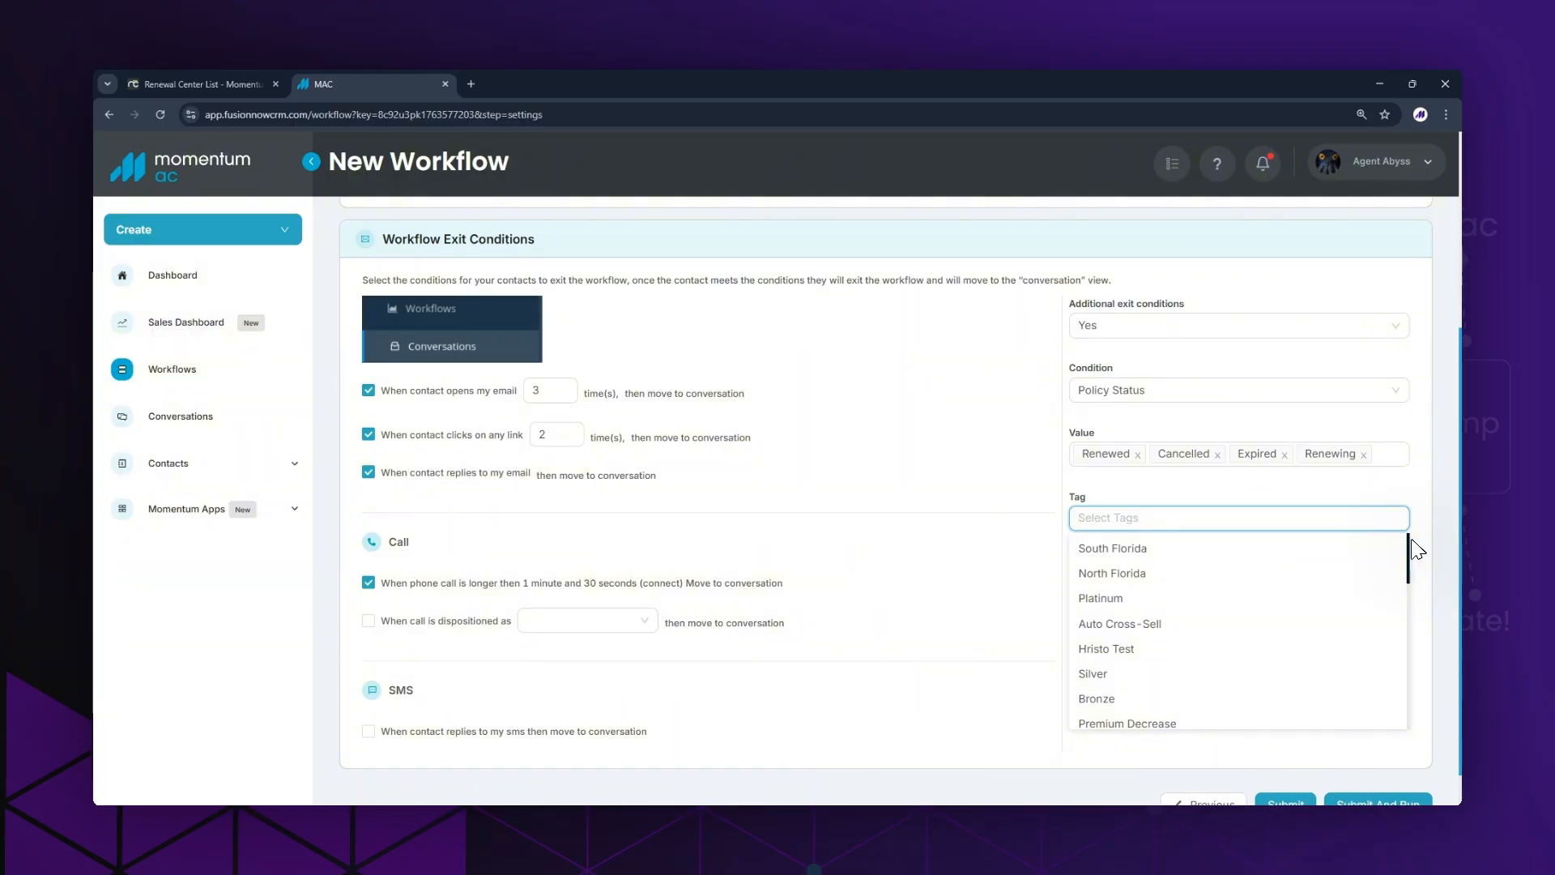
{"action": "mouse_move", "coordinate": [1411, 538]}
{"action": "left_mouse_down"}
{"action": "mouse_move", "coordinate": [1420, 703]}
{"action": "mouse_move", "coordinate": [1424, 544]}
{"action": "left_mouse_up"}
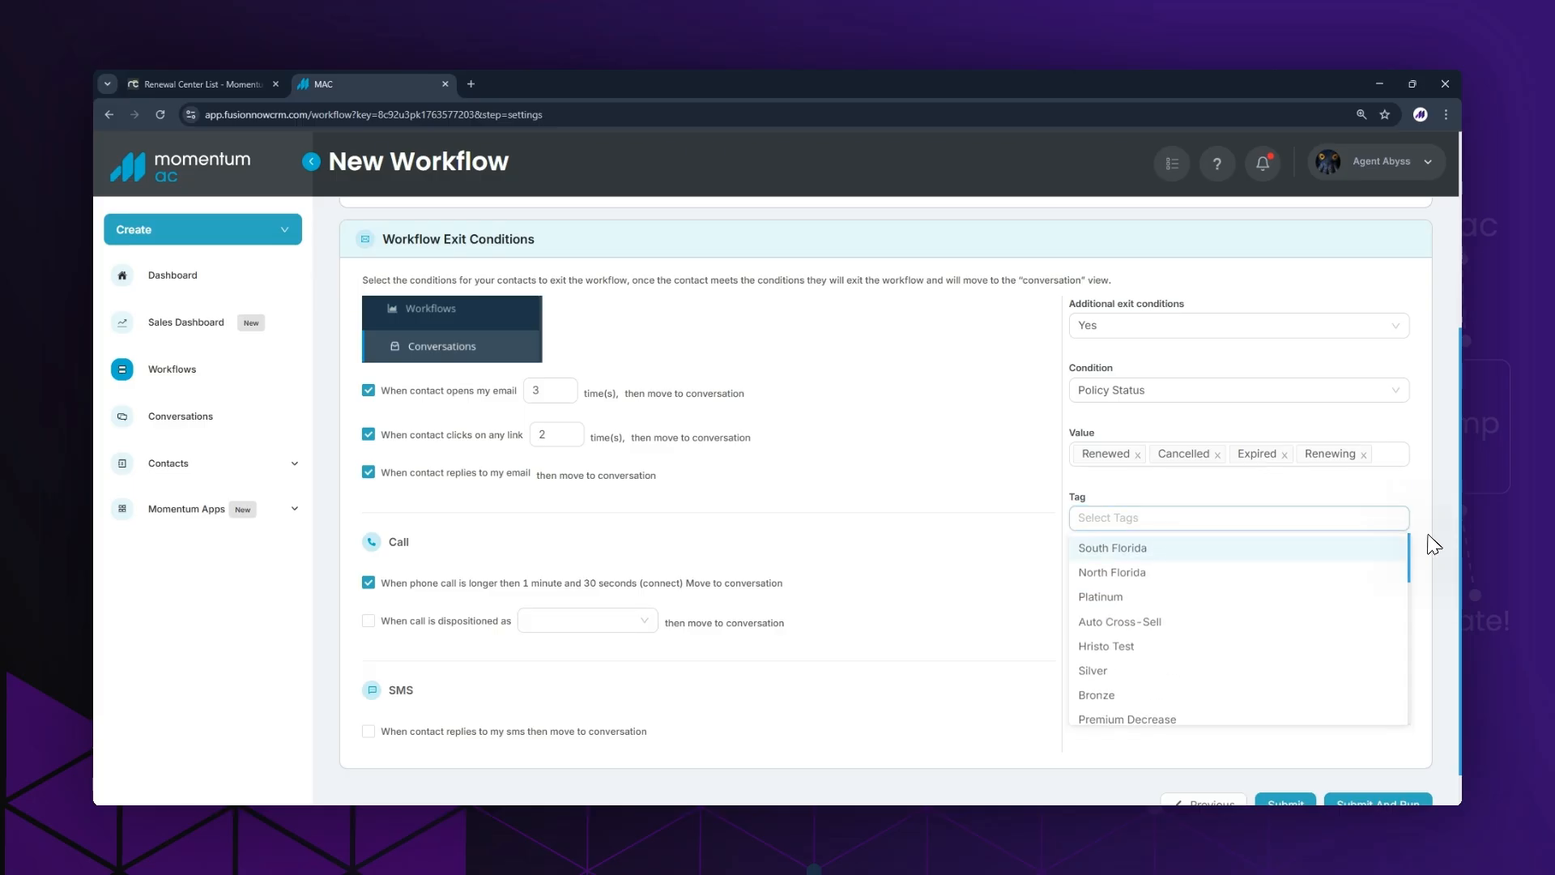
{"action": "left_click", "coordinate": [1428, 544]}
Step: Submit the workflow without running it, and start My First Custom Workflow from the workflow list
{"action": "scroll", "coordinate": [1433, 544], "scroll_direction": "down", "scroll_amount": 1}
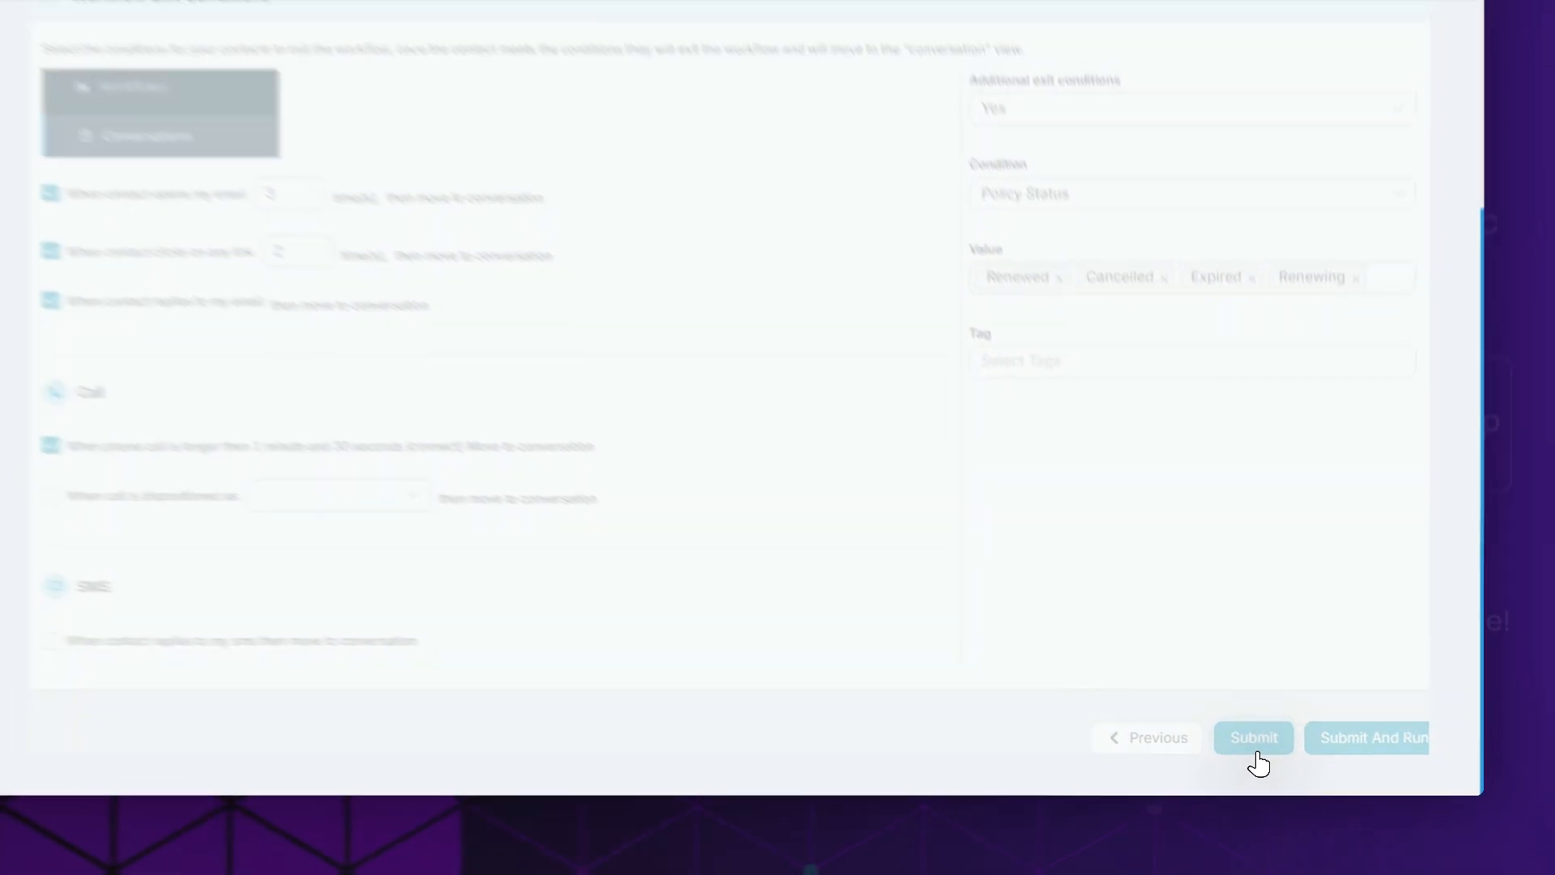
{"action": "left_click", "coordinate": [1187, 709]}
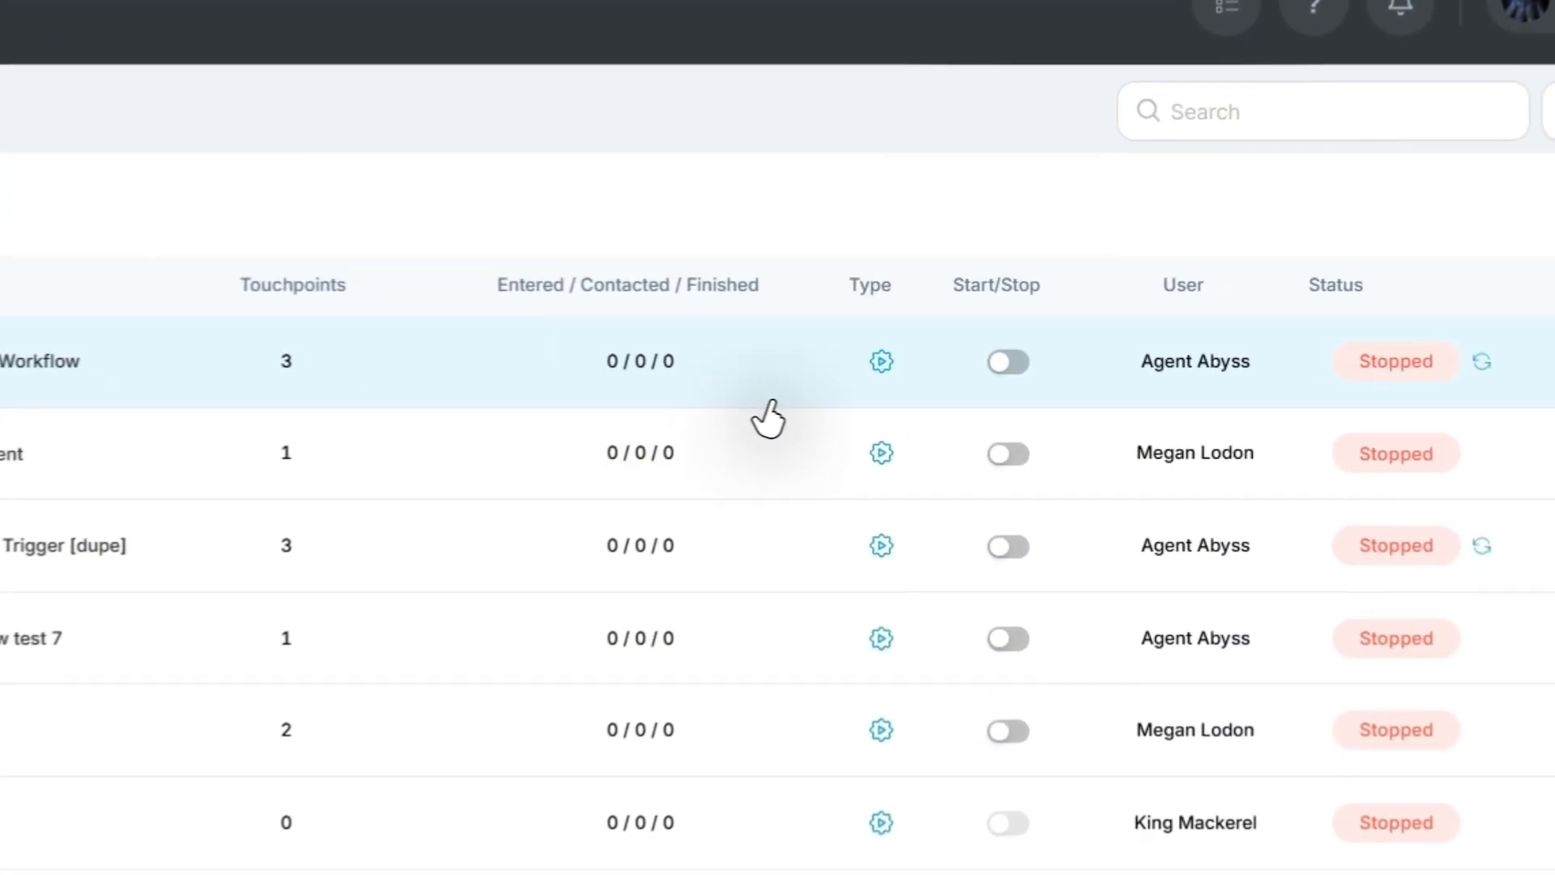
{"action": "left_click", "coordinate": [1002, 379]}
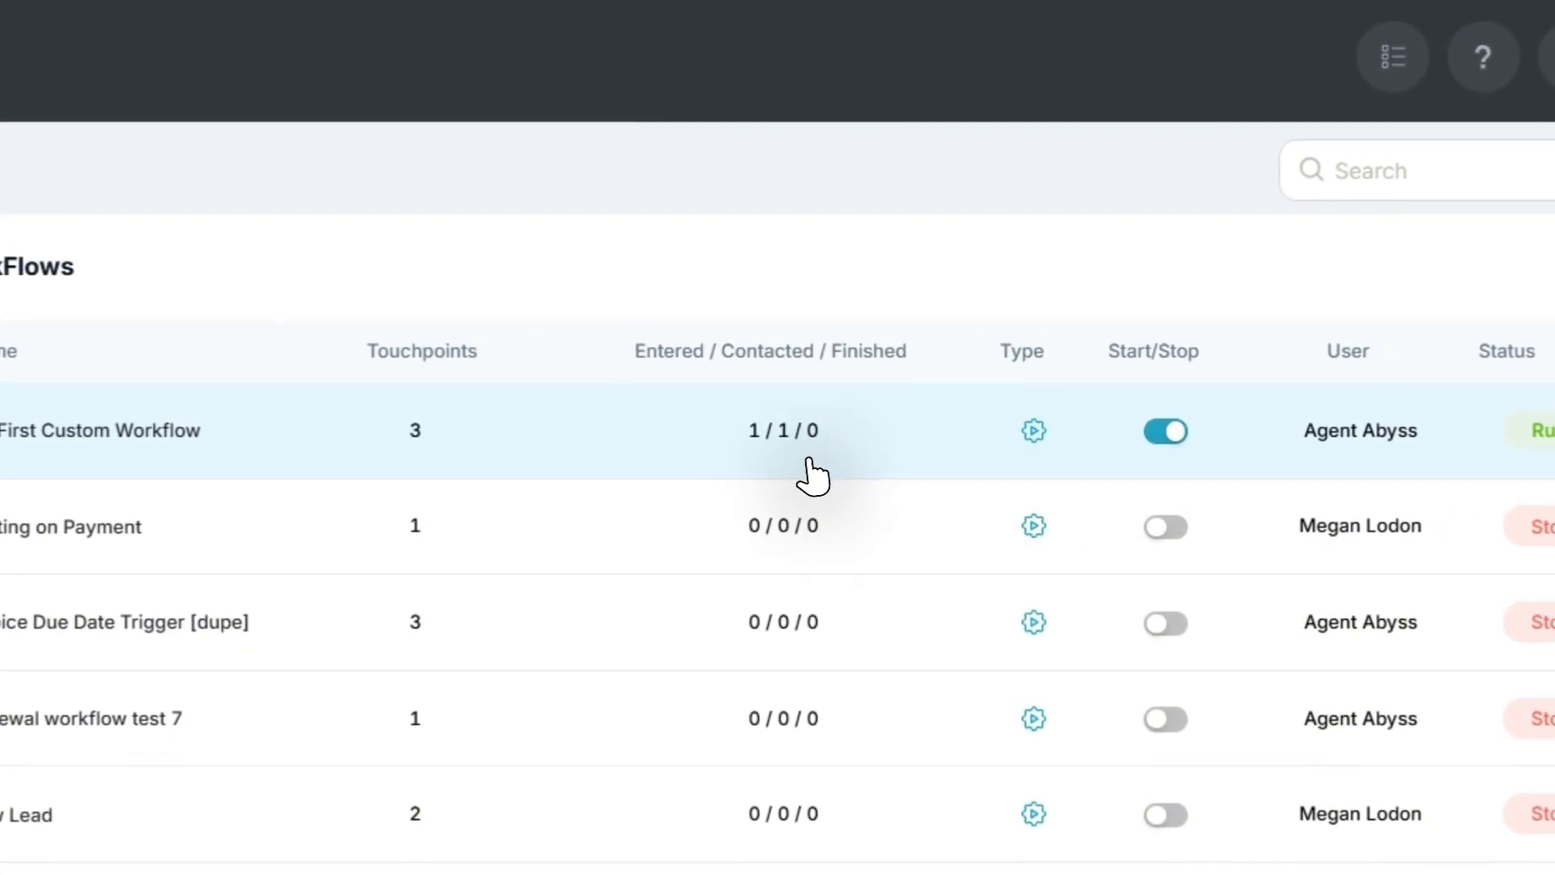
Step: Open the overview of My First Custom Workflow to check its touchpoint progress
{"action": "left_click", "coordinate": [809, 460]}
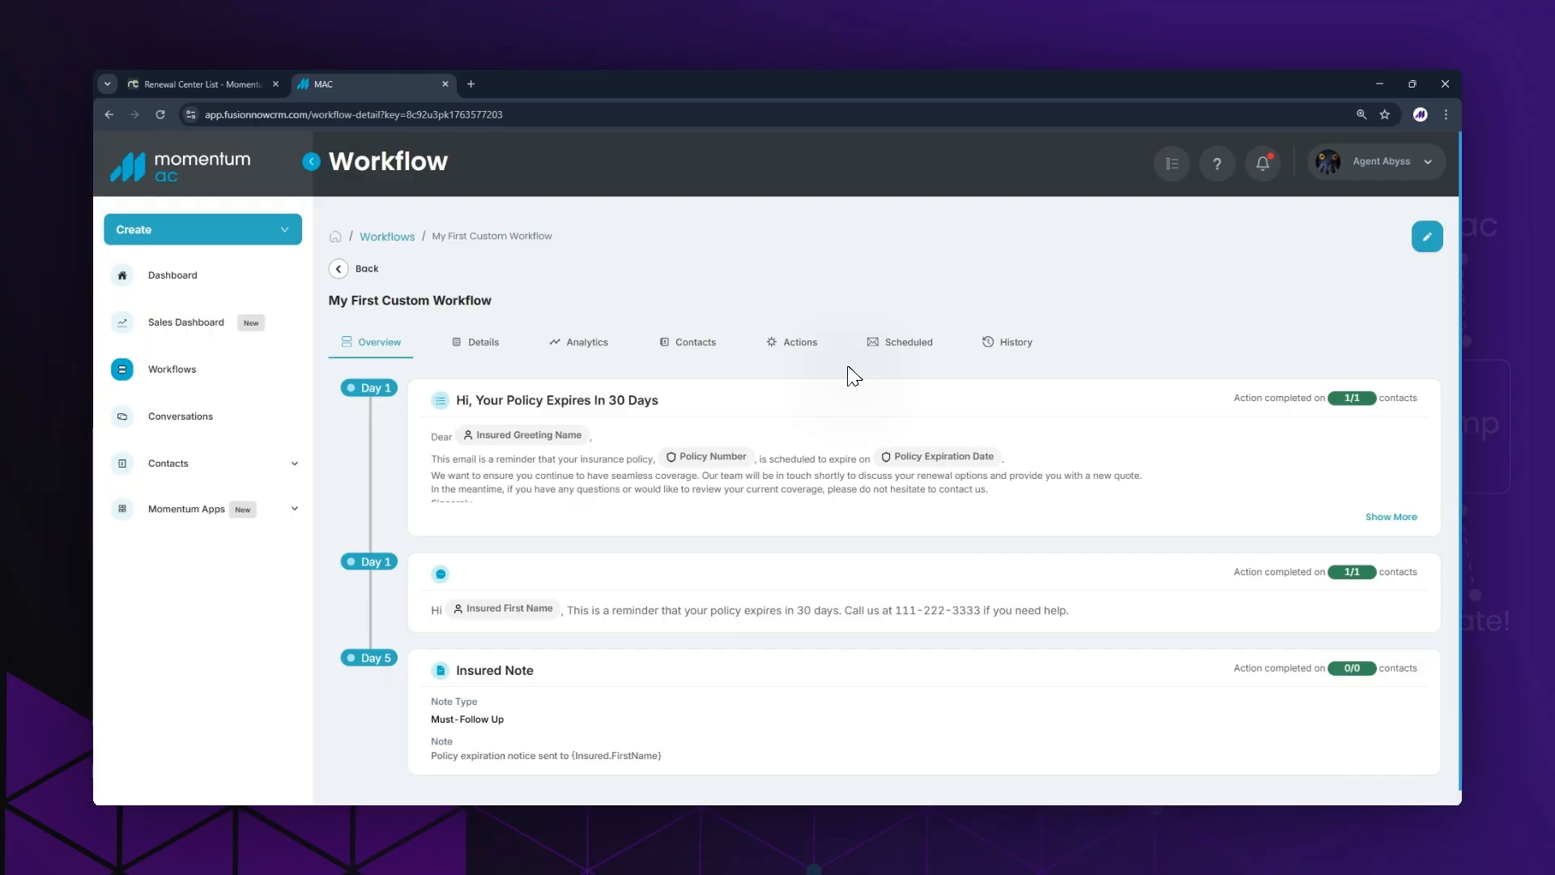